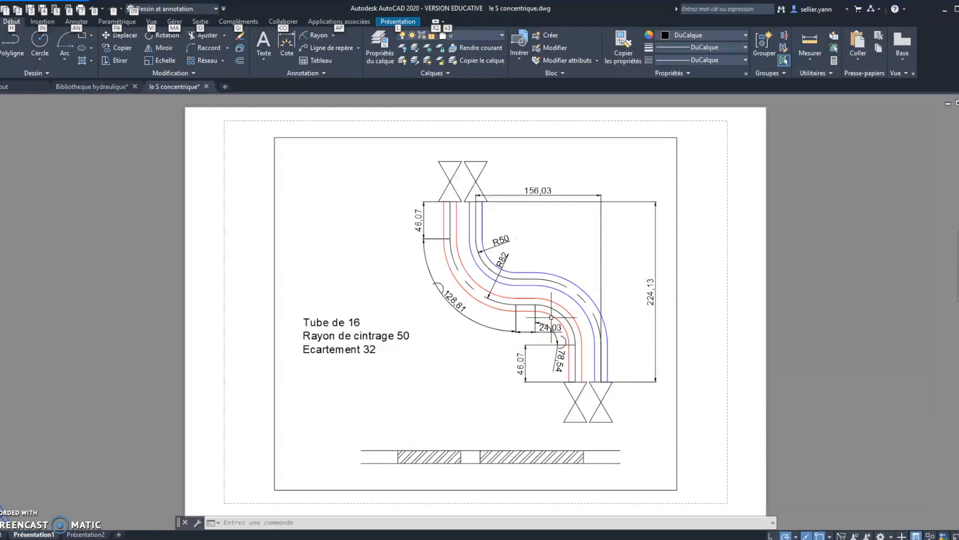
Step: Create a new blank drawing and turn off its grid display
{"action": "left_click", "coordinate": [225, 88]}
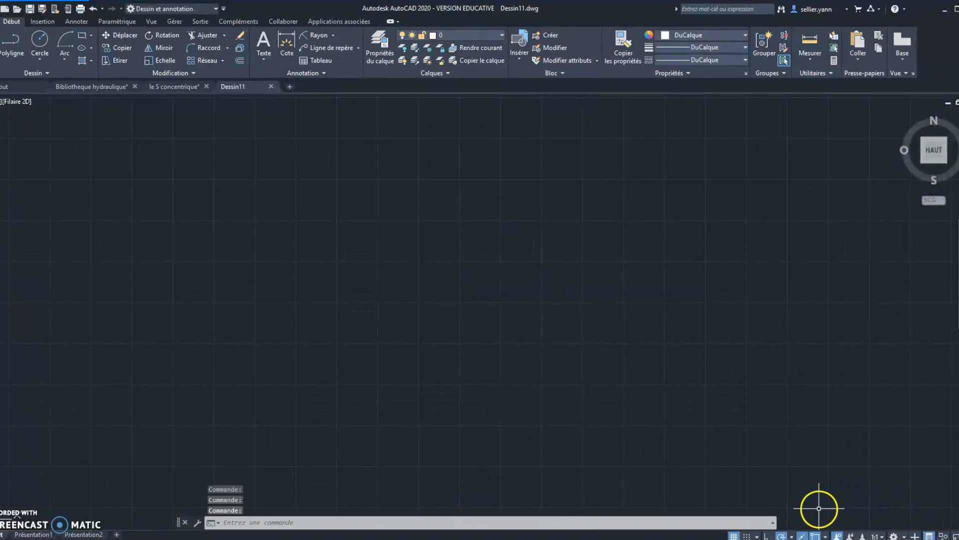
{"action": "left_click", "coordinate": [734, 535]}
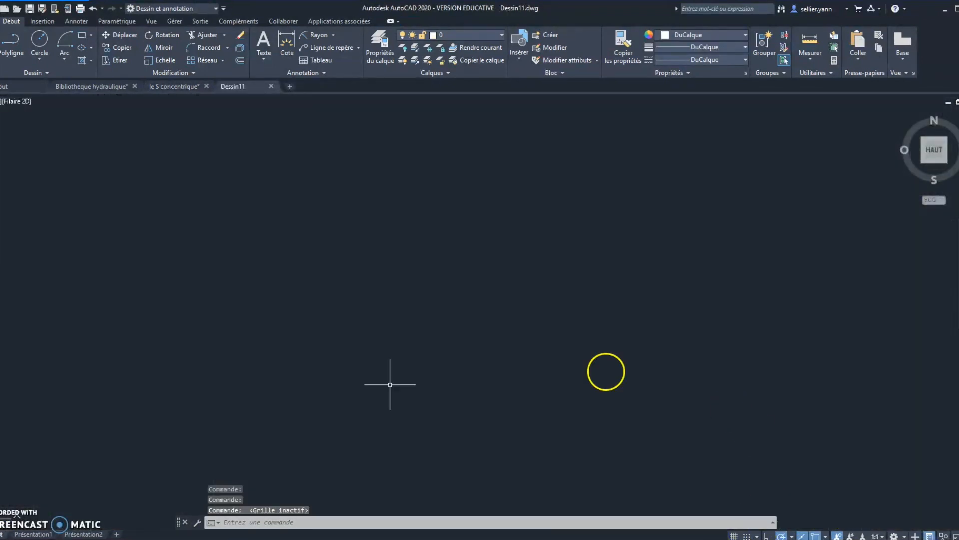
Step: Copy the upper-left valve symbol from the model space of "le S concentrique" and paste it into the upper-left area of Dessin11
{"action": "left_click", "coordinate": [161, 85]}
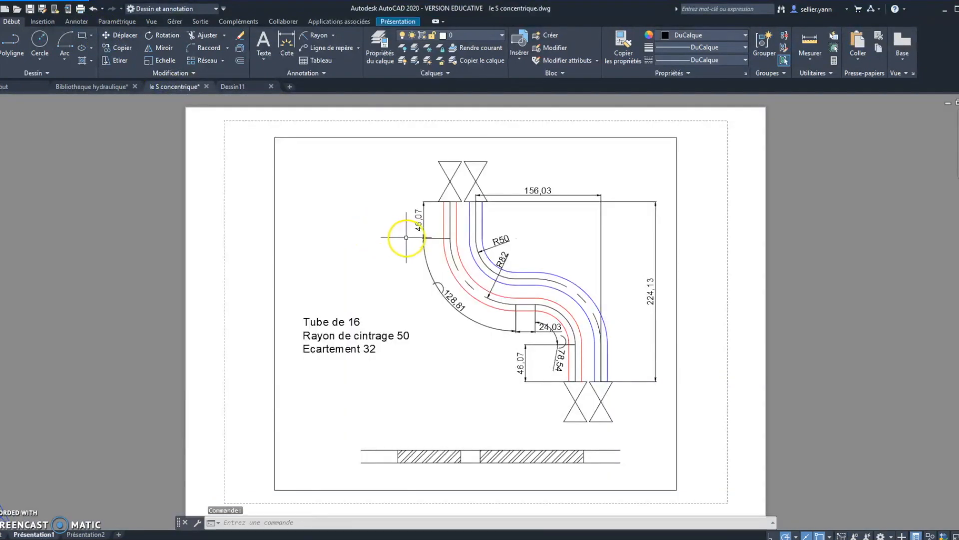
{"action": "left_click", "coordinate": [5, 534]}
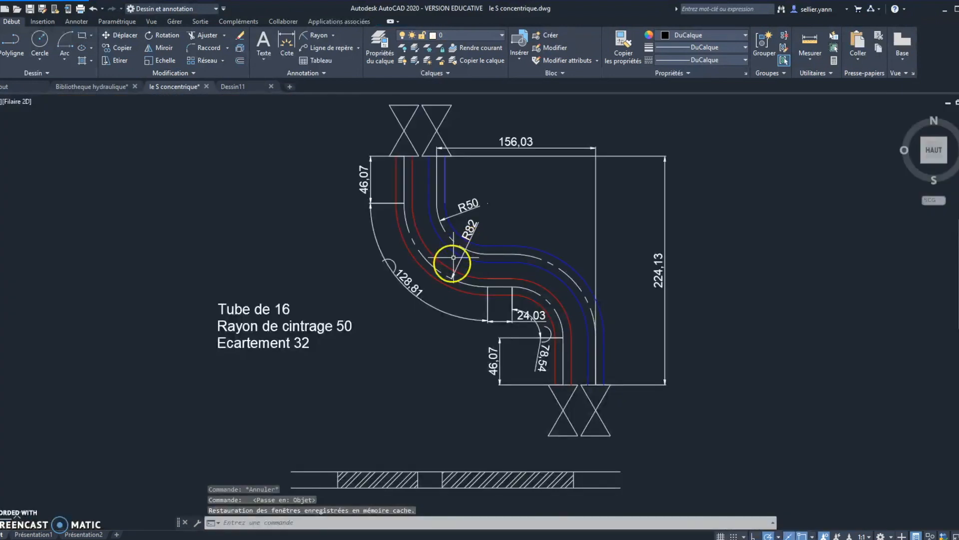
{"action": "left_click", "coordinate": [403, 130]}
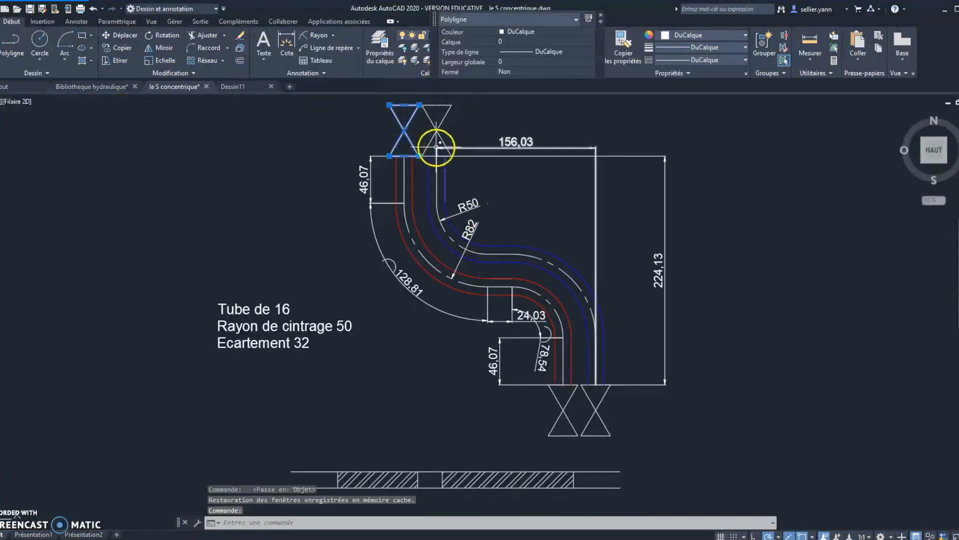
{"action": "key", "text": "ctrl+c"}
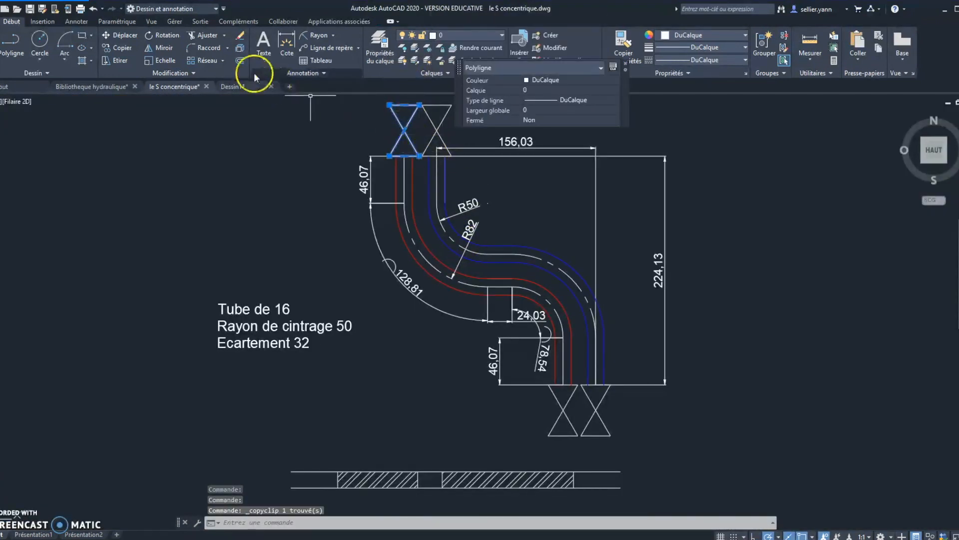
{"action": "left_click", "coordinate": [235, 87]}
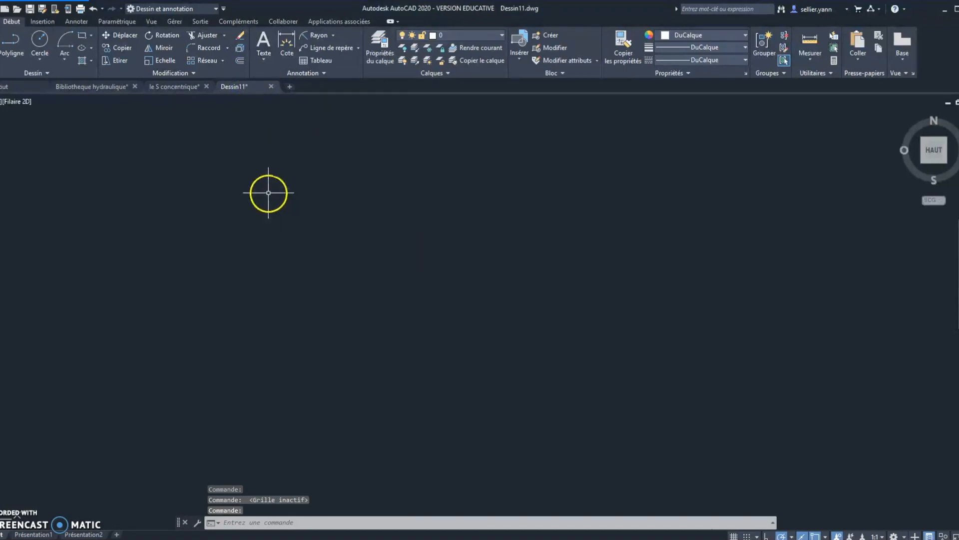
{"action": "key", "text": "ctrl+v"}
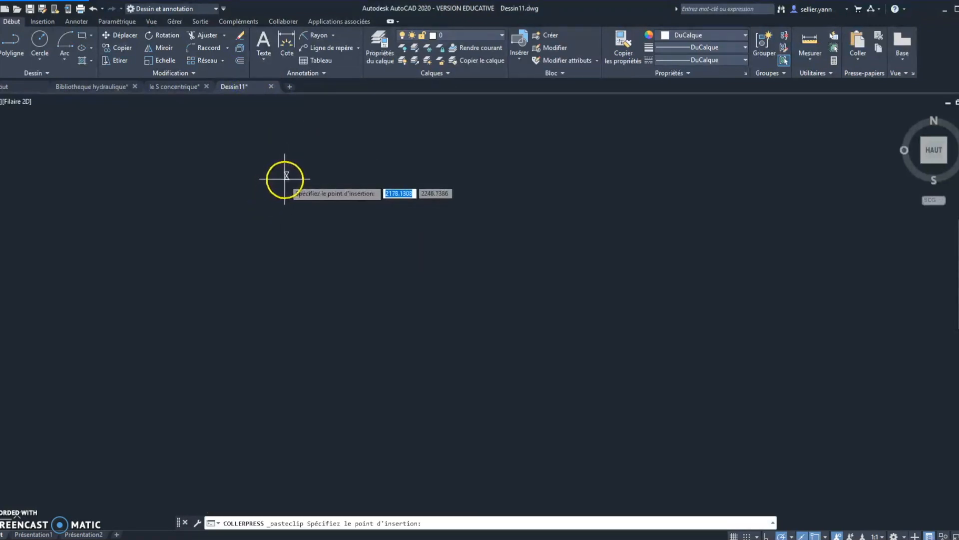
{"action": "scroll", "coordinate": [285, 191], "scroll_direction": "down", "scroll_amount": 3}
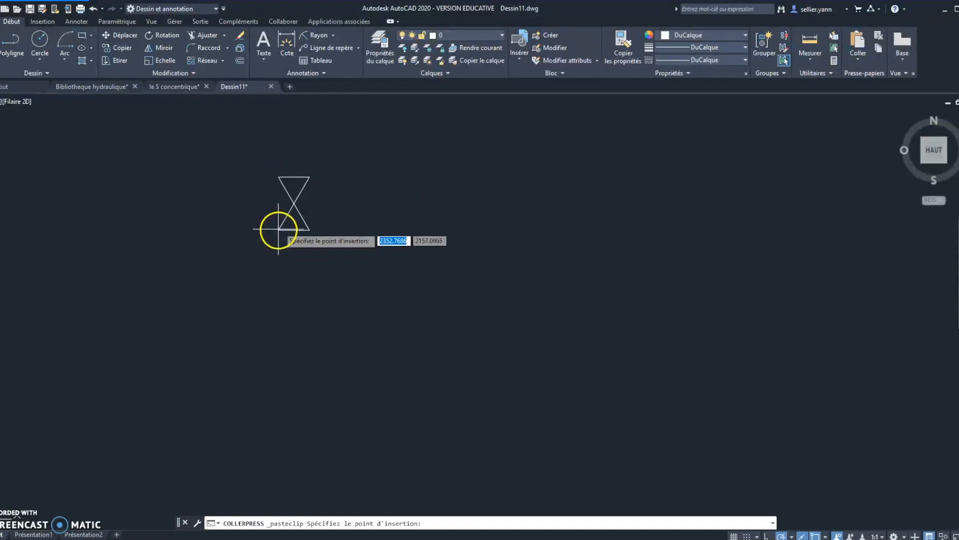
{"action": "left_click", "coordinate": [285, 194]}
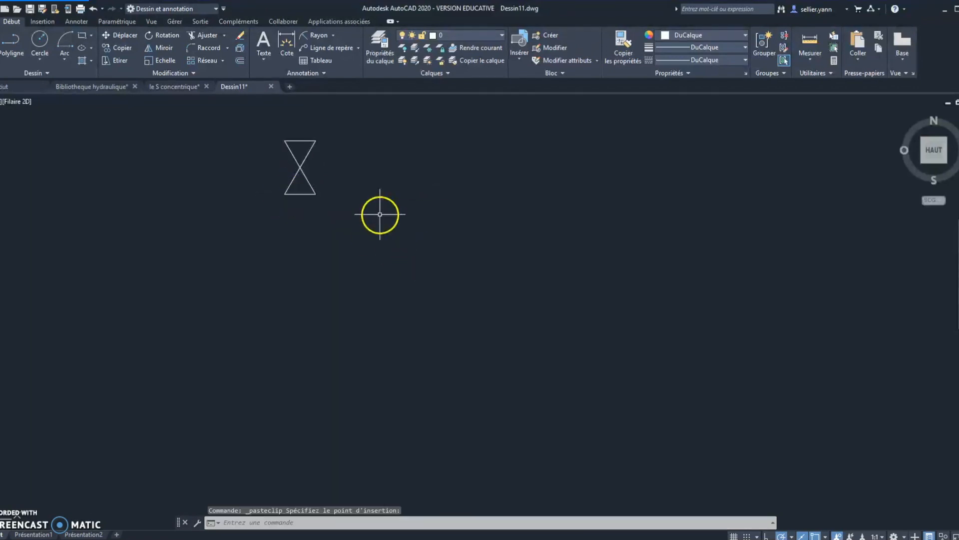
Step: Copy the valve symbol 32 units horizontally to its right, using its lower-right corner as base point
{"action": "left_click", "coordinate": [311, 193]}
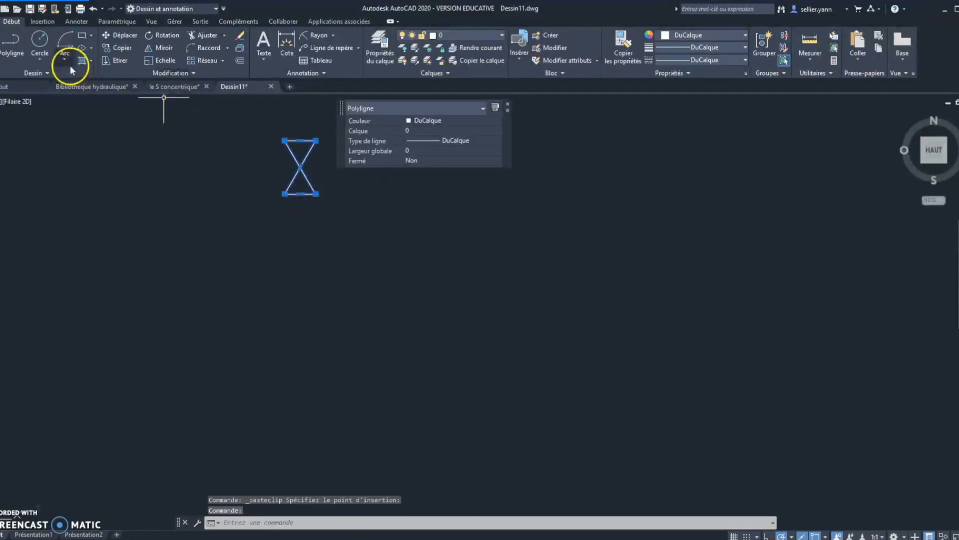
{"action": "left_click", "coordinate": [120, 47]}
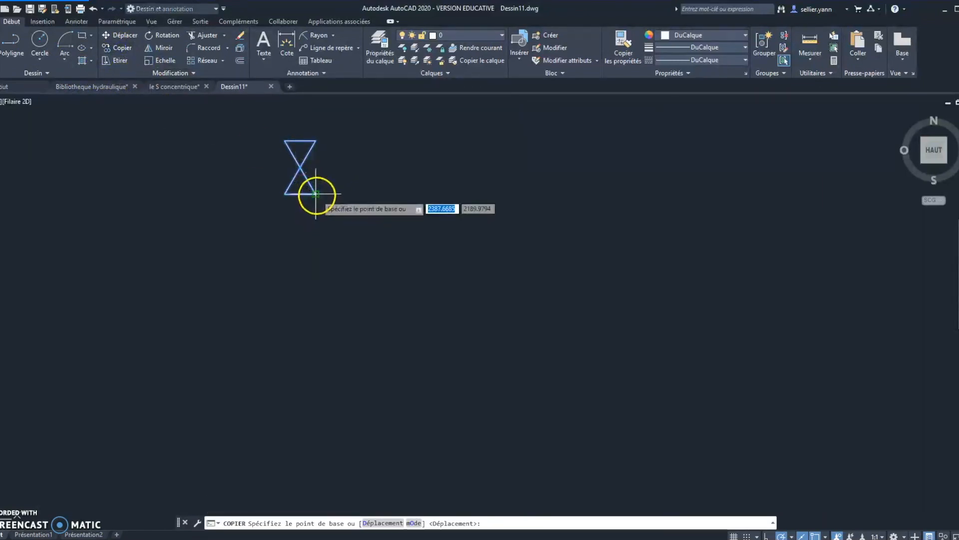
{"action": "left_click", "coordinate": [316, 194]}
{"action": "type", "text": "32"}
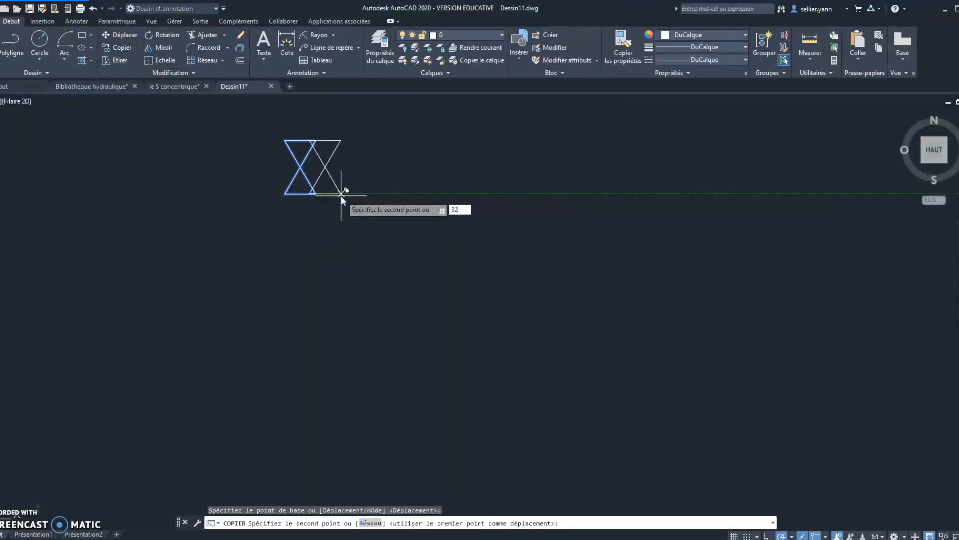
{"action": "key", "text": "Return"}
{"action": "key", "text": "Escape"}
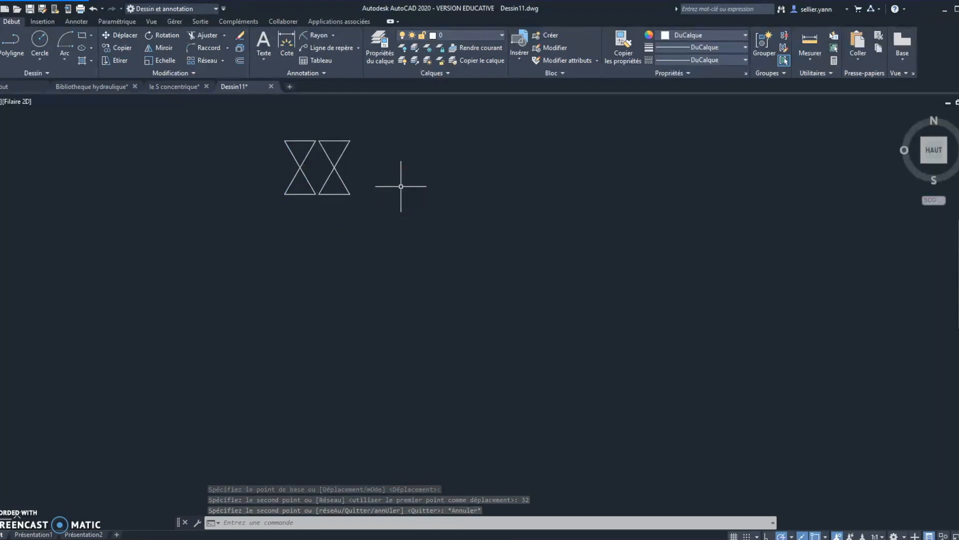
Step: Copy the pair of valves diagonally down to the right, about 337 units away at about 310°
{"action": "left_click", "coordinate": [251, 126]}
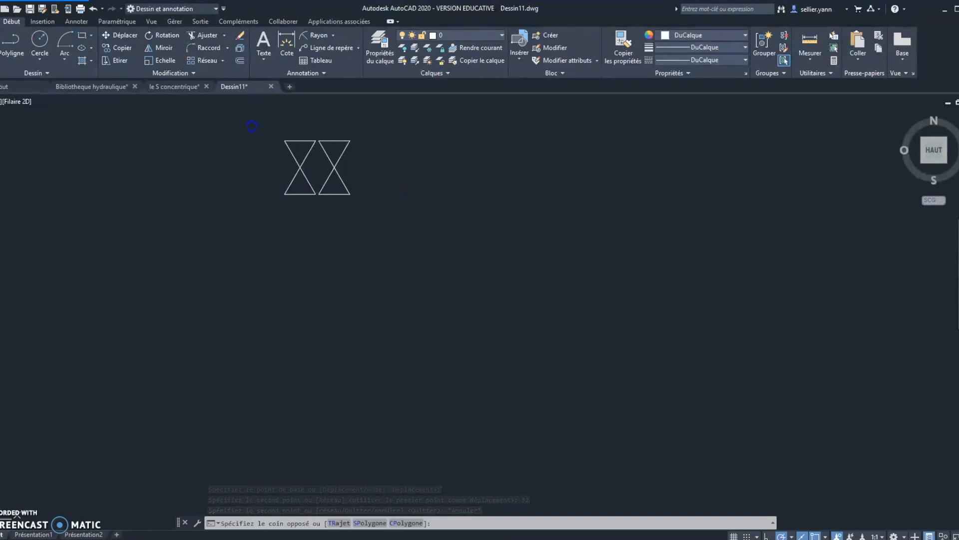
{"action": "left_click", "coordinate": [359, 215]}
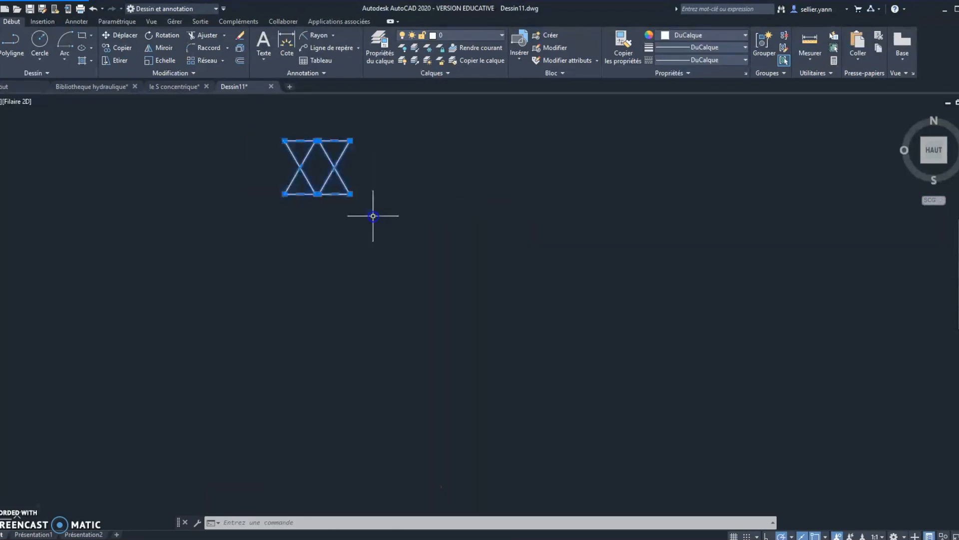
{"action": "left_click", "coordinate": [122, 47]}
{"action": "left_click", "coordinate": [352, 194]}
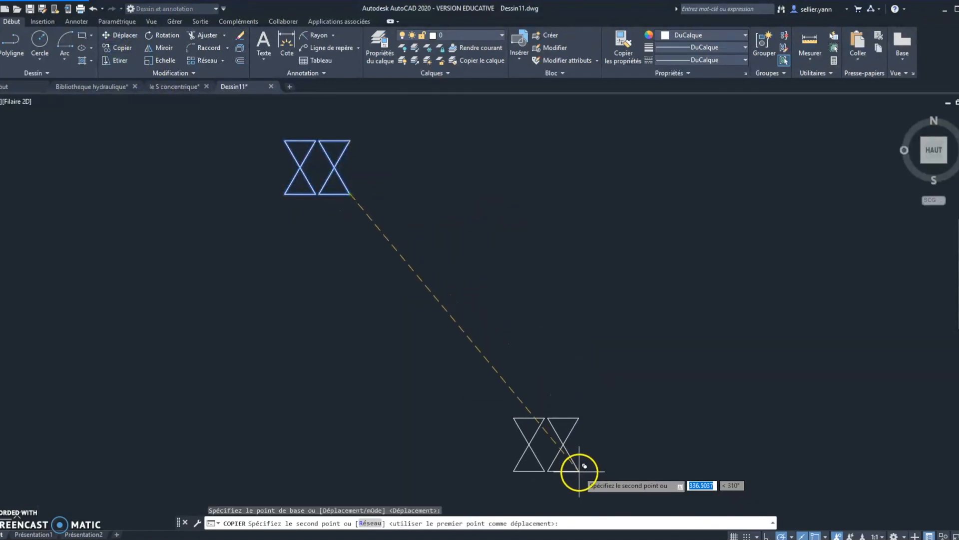
{"action": "left_click", "coordinate": [578, 471]}
{"action": "key", "text": "Escape"}
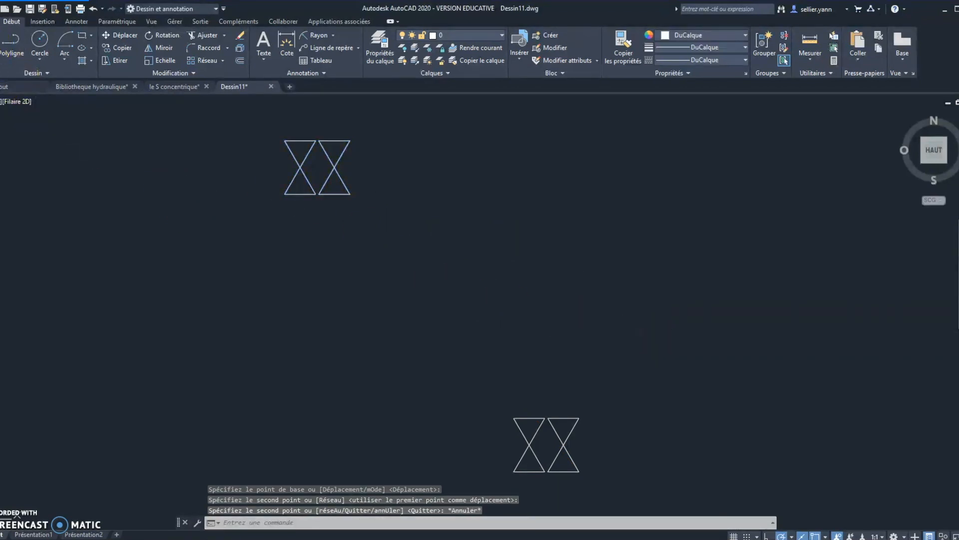
Step: Draw vertical lines, about 209 units long, from the bottom midpoints of both upper valves down to the level of the lower valves' tops
{"action": "left_click", "coordinate": [1, 42]}
{"action": "left_click", "coordinate": [301, 194]}
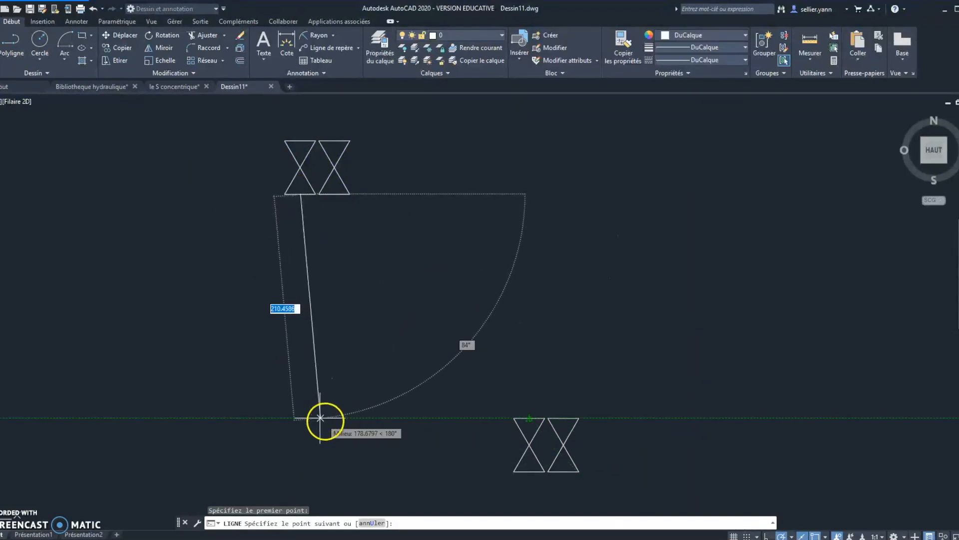
{"action": "left_click", "coordinate": [300, 418]}
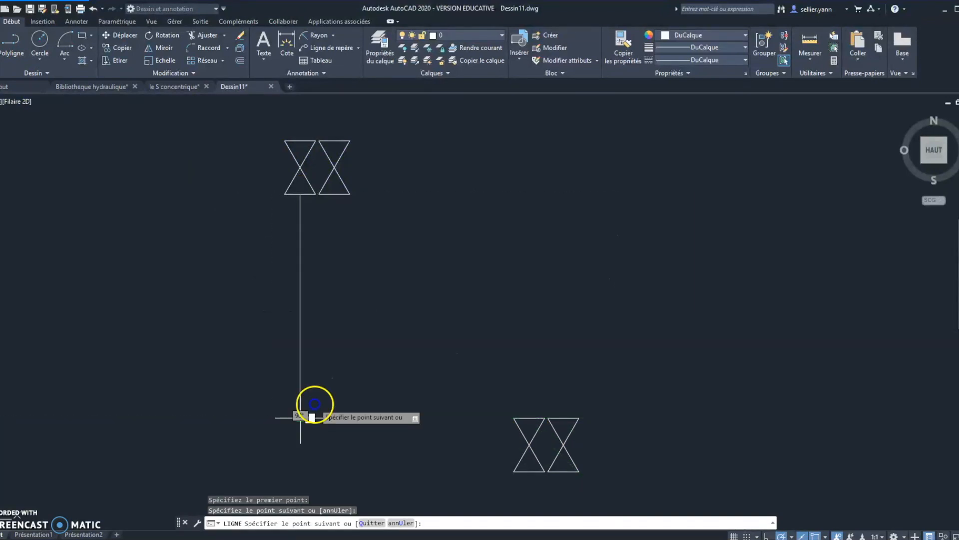
{"action": "key", "text": "Escape"}
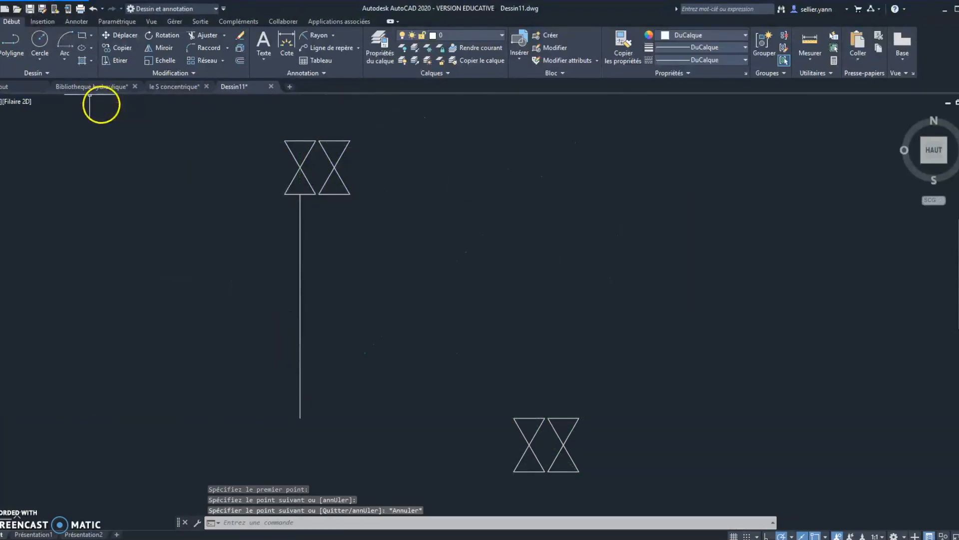
{"action": "left_click", "coordinate": [1, 41]}
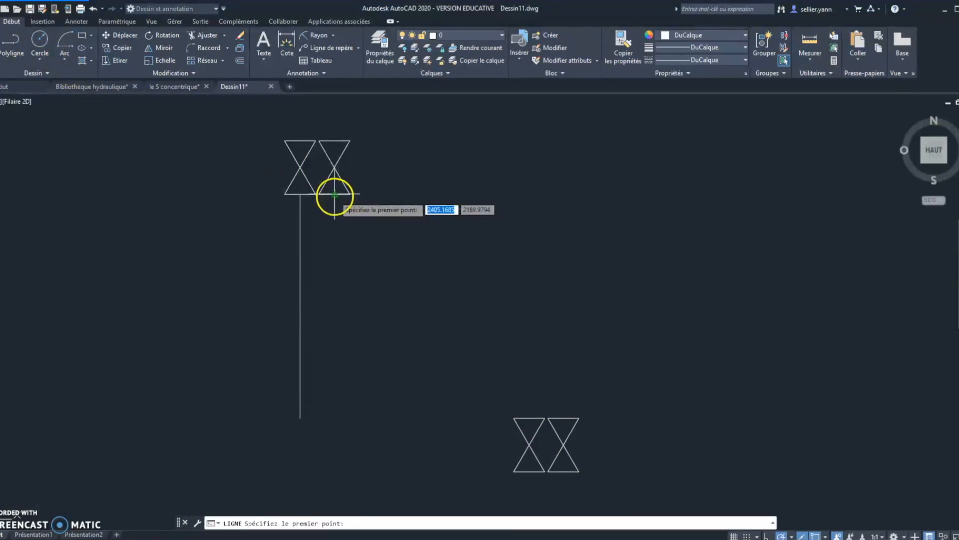
{"action": "left_click", "coordinate": [301, 194]}
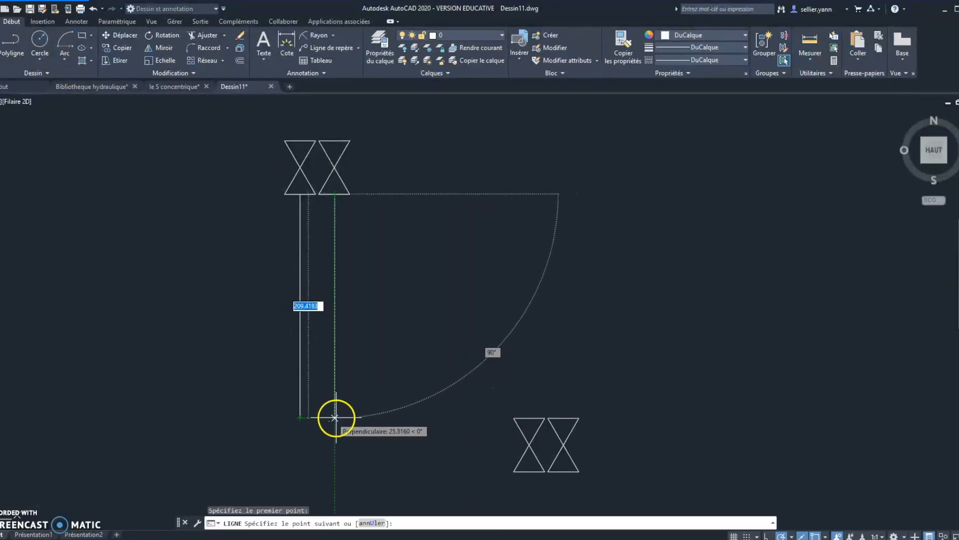
{"action": "left_click", "coordinate": [334, 418]}
{"action": "key", "text": "Escape"}
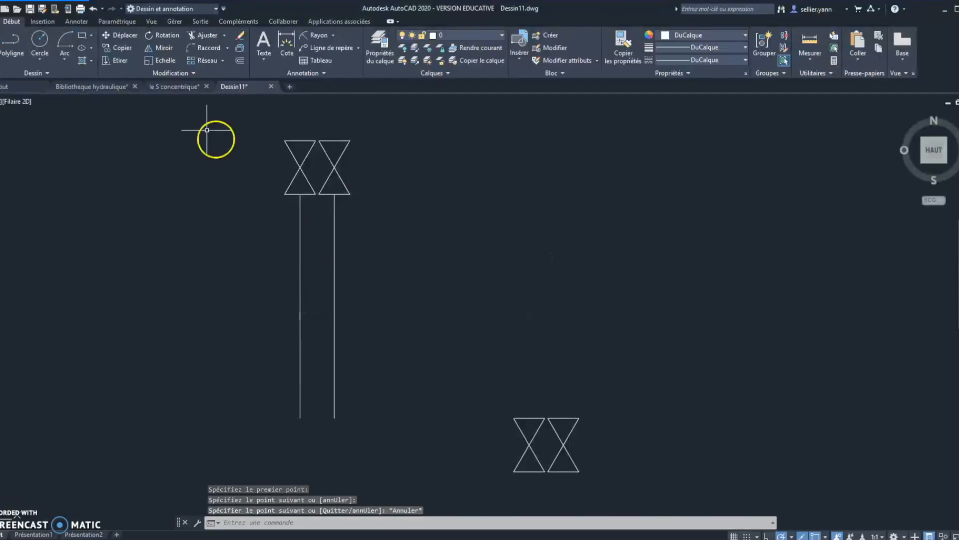
Step: Draw vertical lines, about 209 units long, from the top midpoints of both lower valves up to the level of the upper valves' bases
{"action": "left_click", "coordinate": [1, 41]}
{"action": "left_click", "coordinate": [529, 417]}
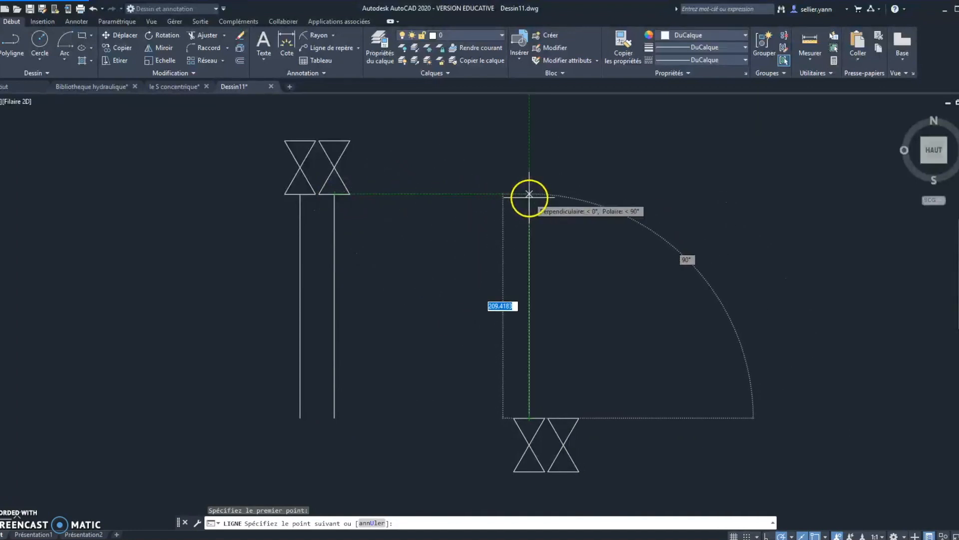
{"action": "left_click", "coordinate": [530, 194]}
{"action": "key", "text": "Escape"}
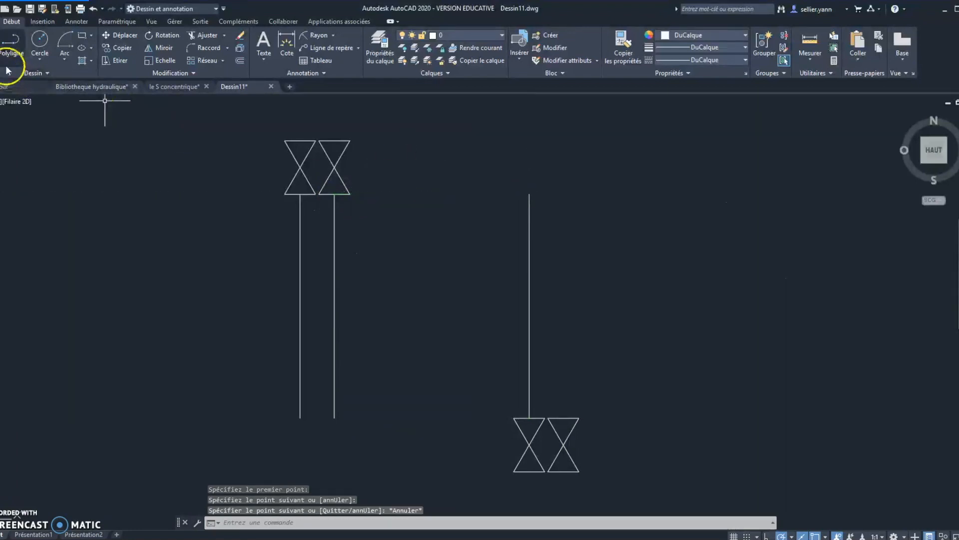
{"action": "key", "text": "space"}
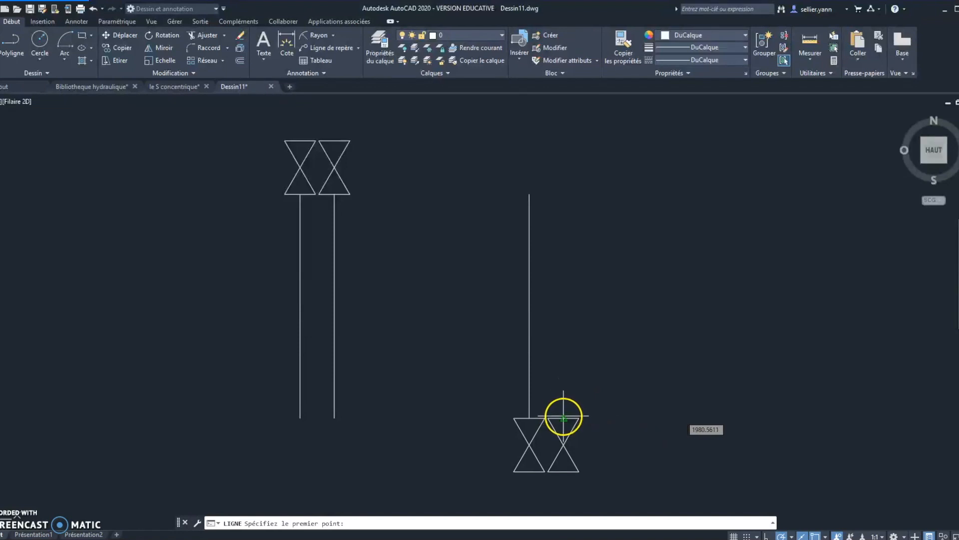
{"action": "left_click", "coordinate": [564, 418]}
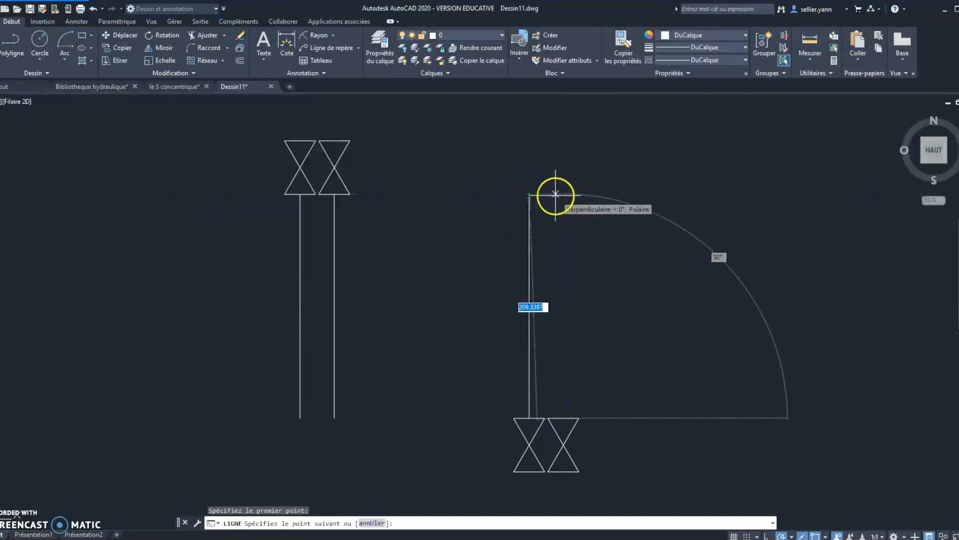
{"action": "left_click", "coordinate": [564, 194]}
{"action": "key", "text": "Escape"}
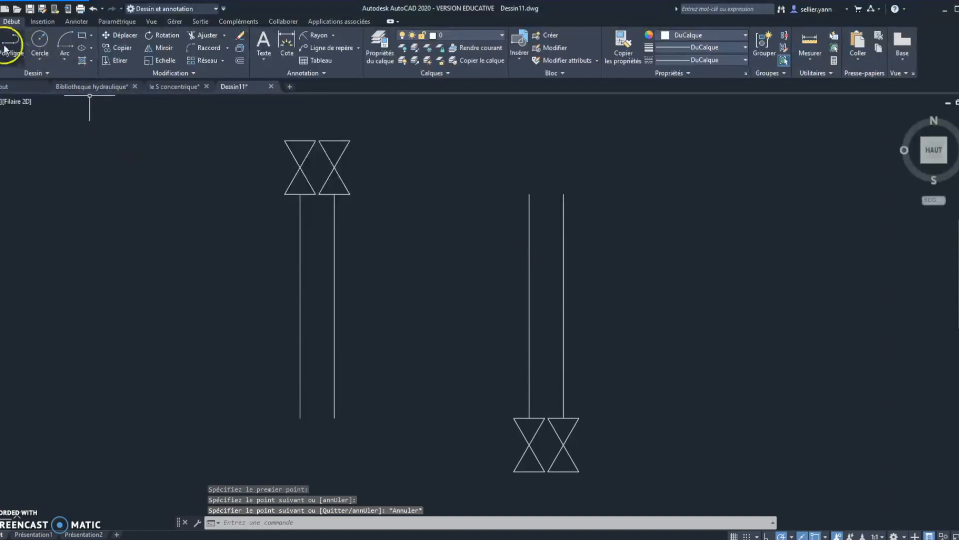
Step: Draw a horizontal line, about 246 units long, from the midpoint of the leftmost vertical line to the rightmost vertical line
{"action": "key", "text": "Return"}
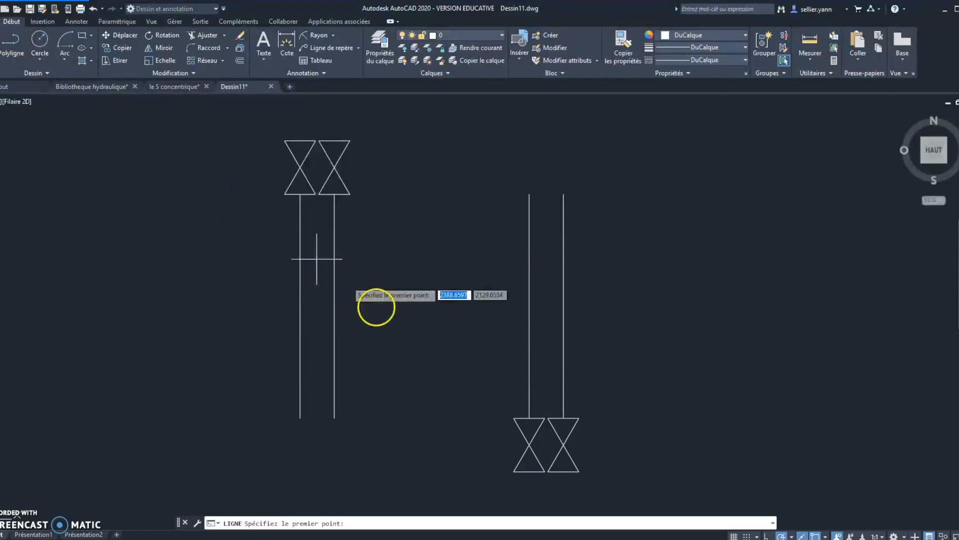
{"action": "left_click", "coordinate": [299, 306]}
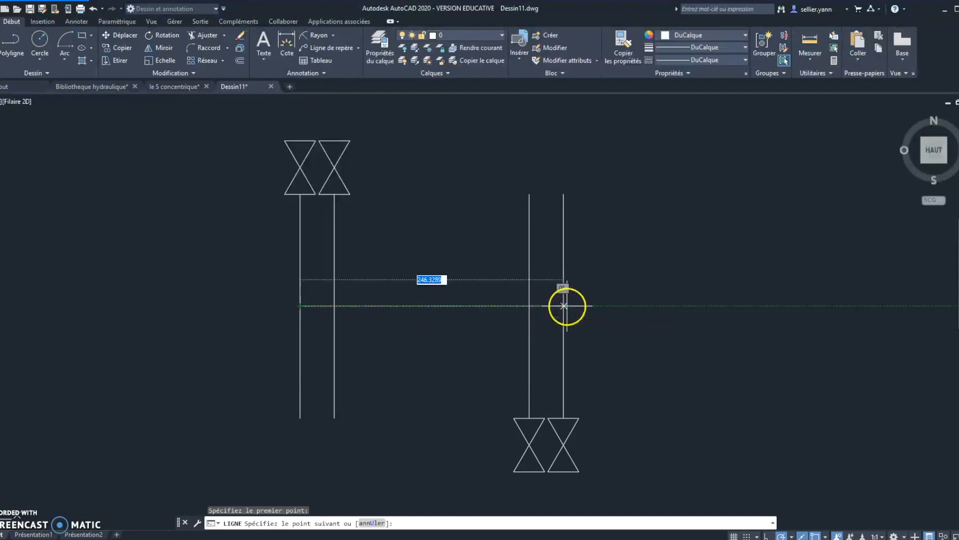
{"action": "left_click", "coordinate": [563, 306]}
{"action": "key", "text": "Escape"}
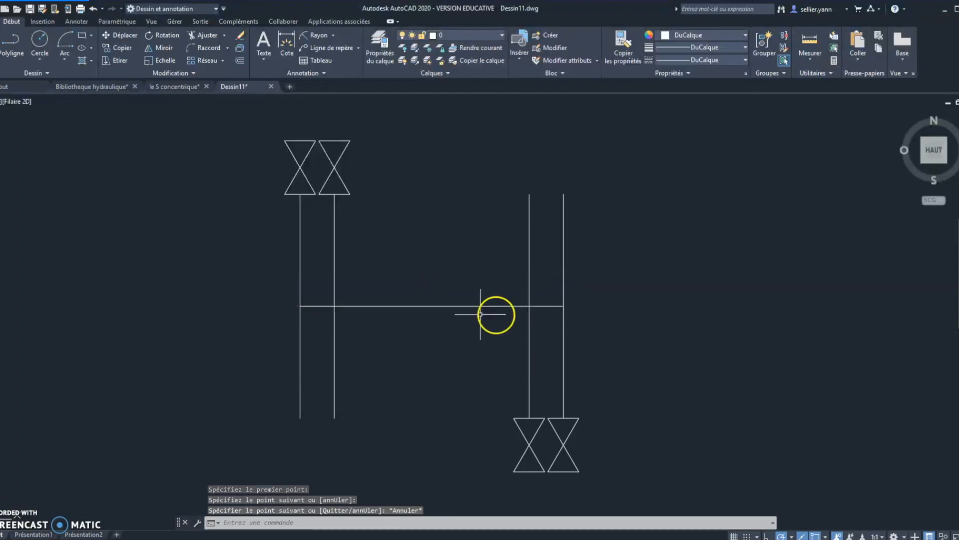
Step: Offset the horizontal middle line by 16 units both above and below it
{"action": "left_click", "coordinate": [401, 306]}
{"action": "left_click", "coordinate": [240, 60]}
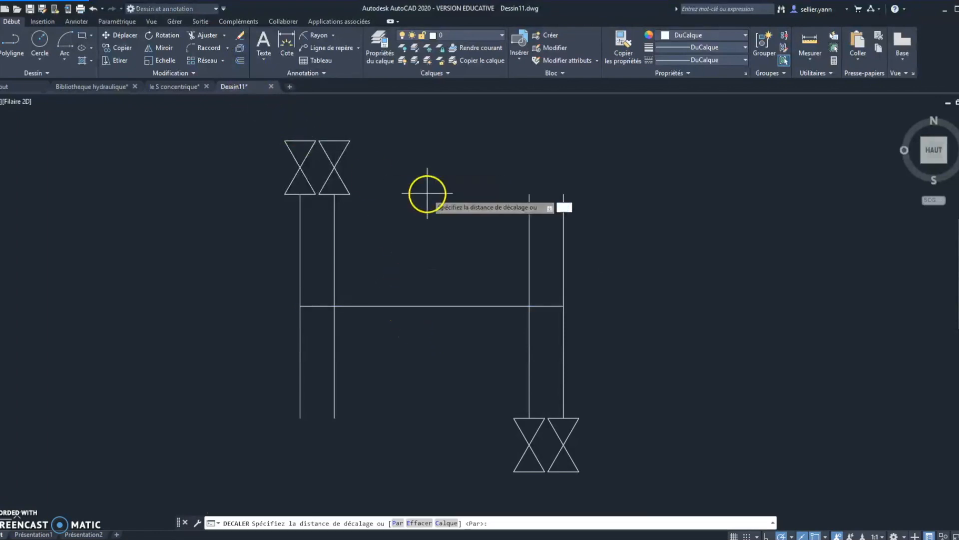
{"action": "type", "text": "16"}
{"action": "key", "text": "Return"}
{"action": "left_click", "coordinate": [437, 306]}
{"action": "left_click", "coordinate": [430, 283]}
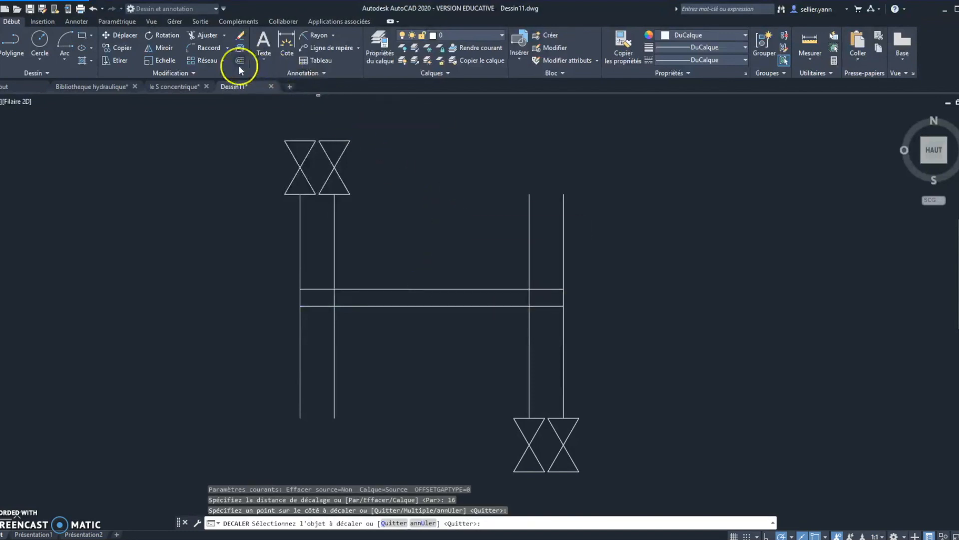
{"action": "left_click", "coordinate": [429, 306]}
{"action": "left_click", "coordinate": [429, 325]}
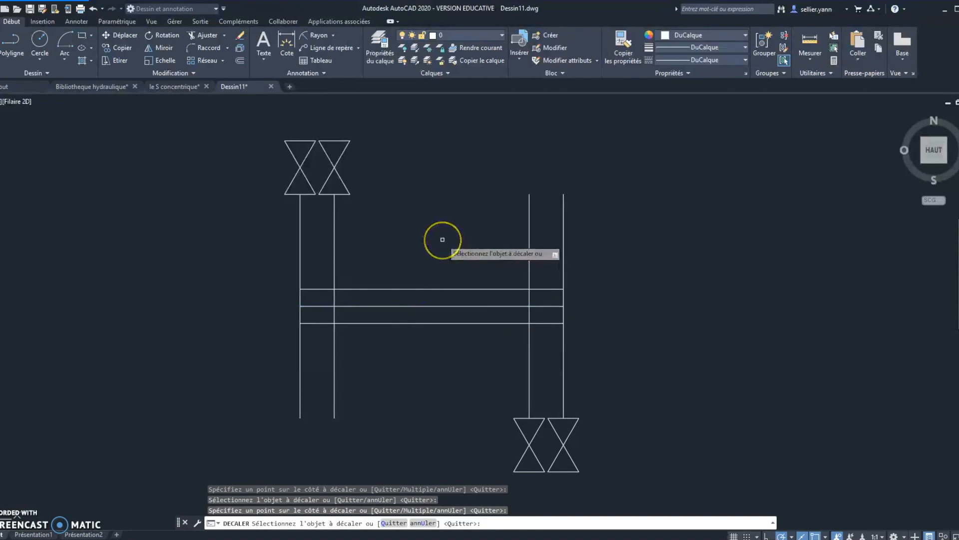
Step: Draw a 50-unit square polyline upward and rightward from the intersection of the second vertical line and the upper horizontal line
{"action": "key", "text": "Escape"}
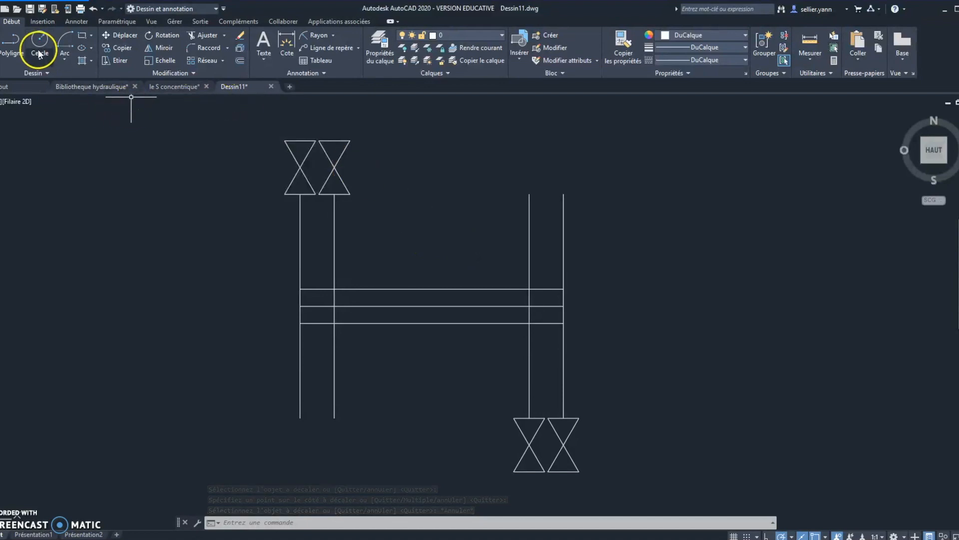
{"action": "left_click", "coordinate": [11, 42]}
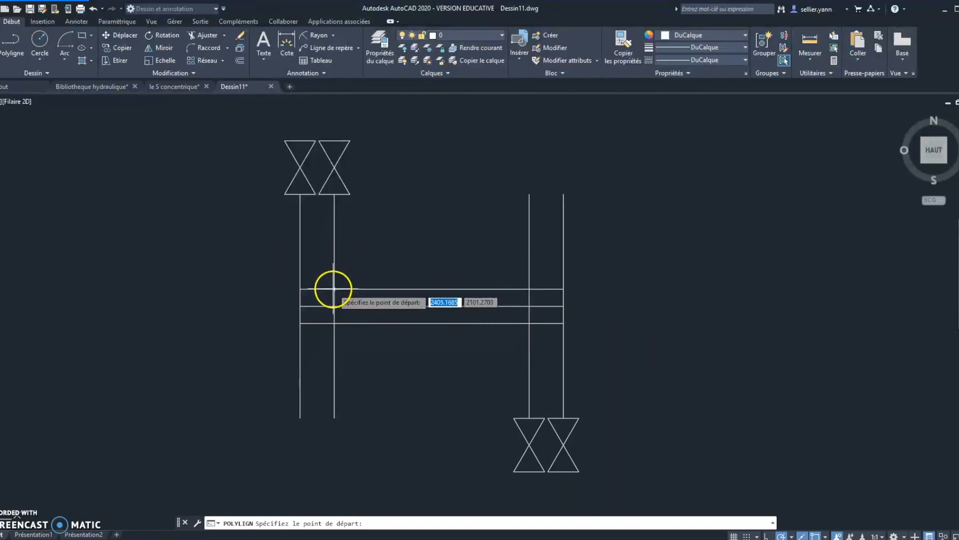
{"action": "left_click", "coordinate": [333, 289]}
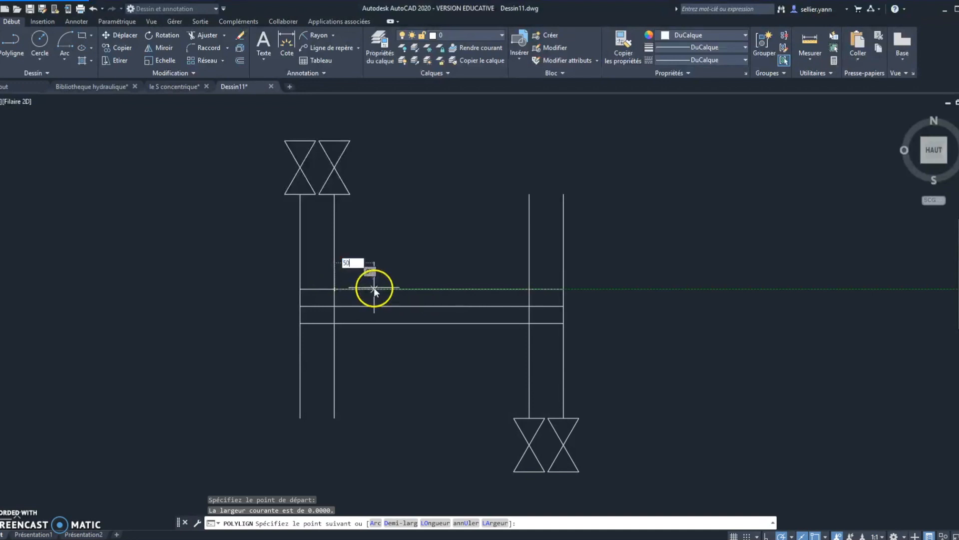
{"action": "key", "text": "Return"}
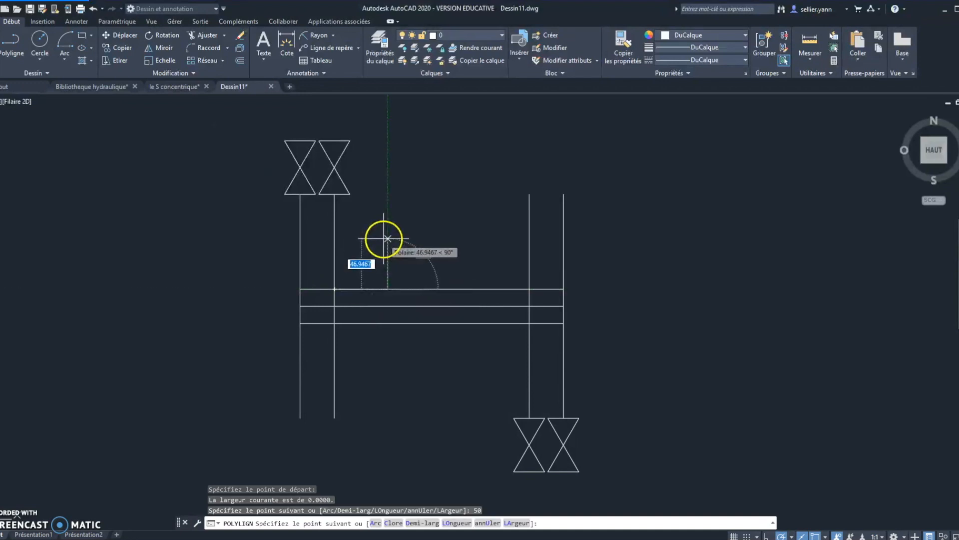
{"action": "type", "text": "50"}
{"action": "key", "text": "Return"}
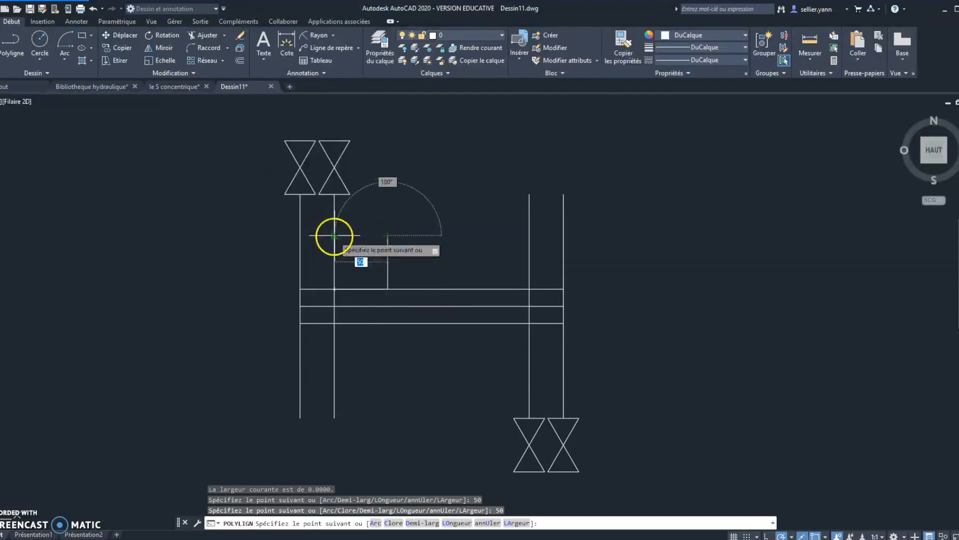
{"action": "left_click", "coordinate": [334, 235]}
{"action": "left_click", "coordinate": [333, 288]}
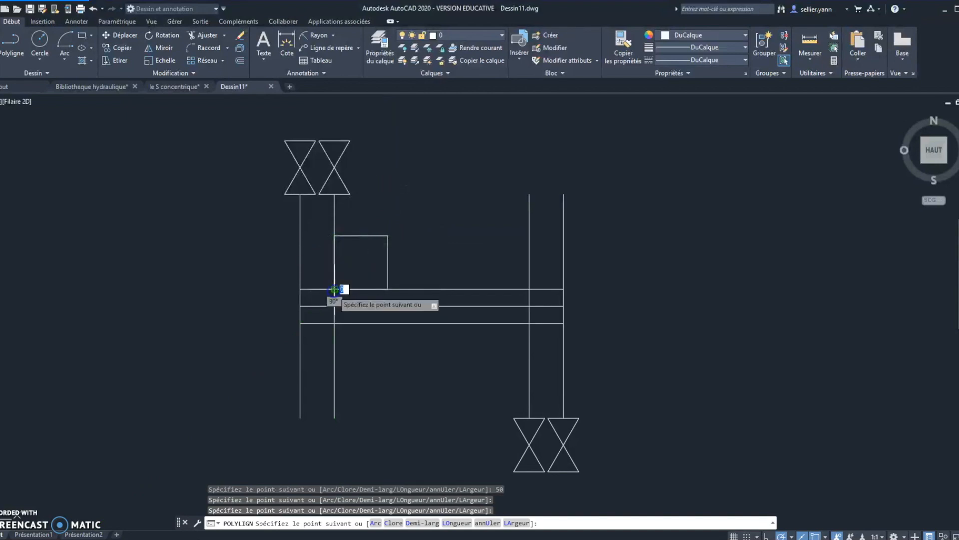
{"action": "key", "text": "Escape"}
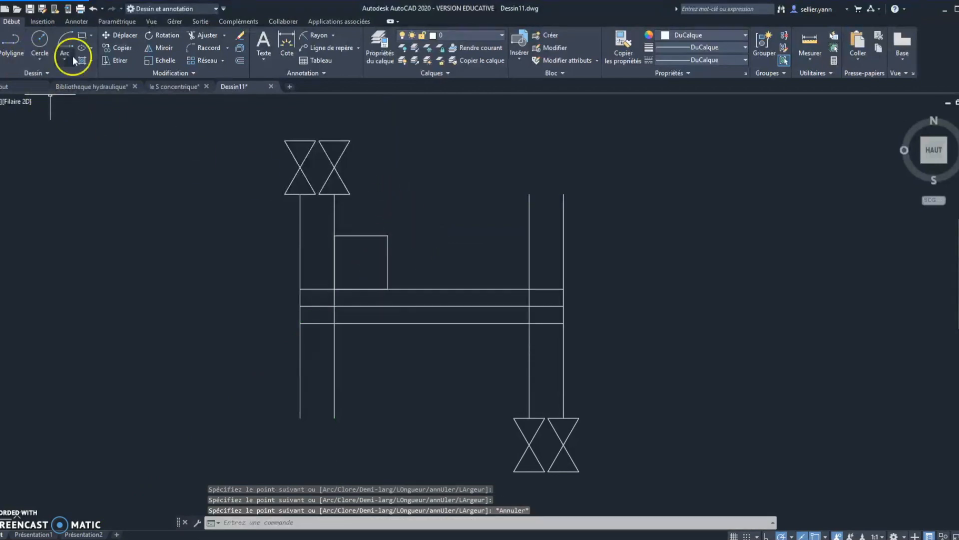
Step: Draw a 50-unit square polyline downward and leftward from the intersection of the third vertical line and the lowest horizontal line
{"action": "left_click", "coordinate": [7, 46]}
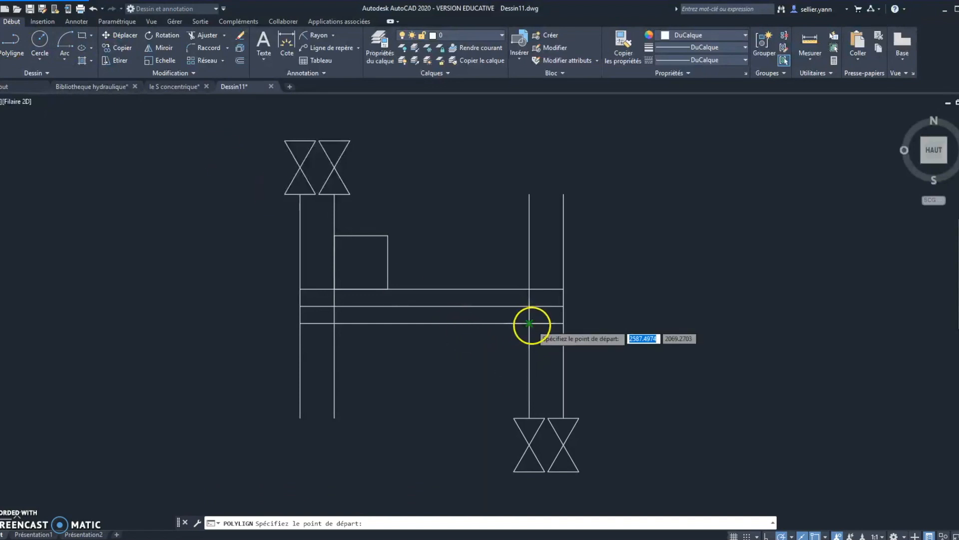
{"action": "left_click", "coordinate": [529, 322]}
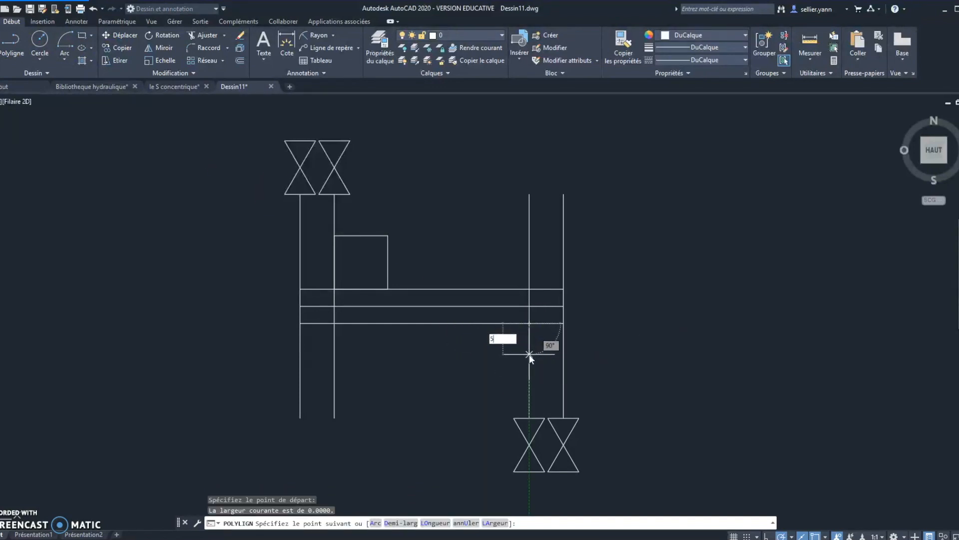
{"action": "key", "text": "Return"}
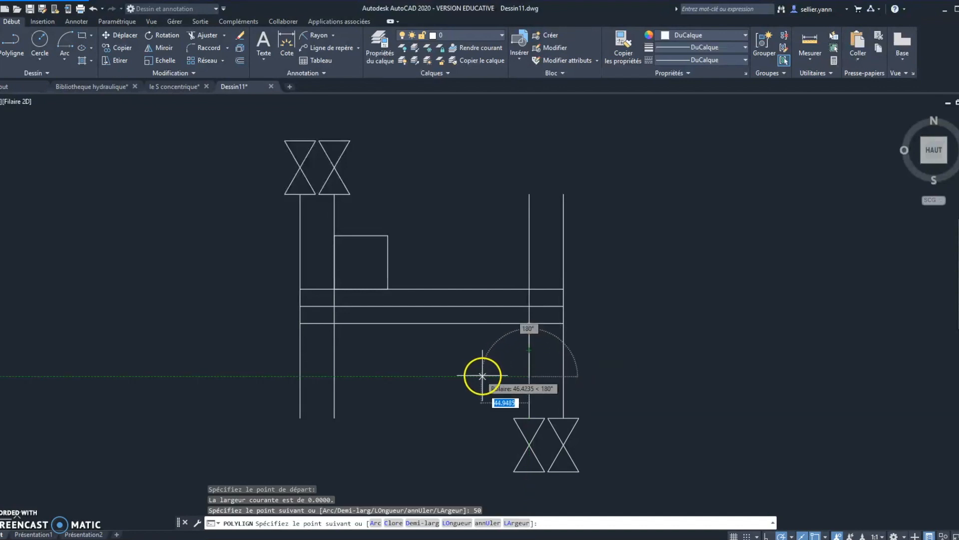
{"action": "type", "text": "50"}
{"action": "key", "text": "Return"}
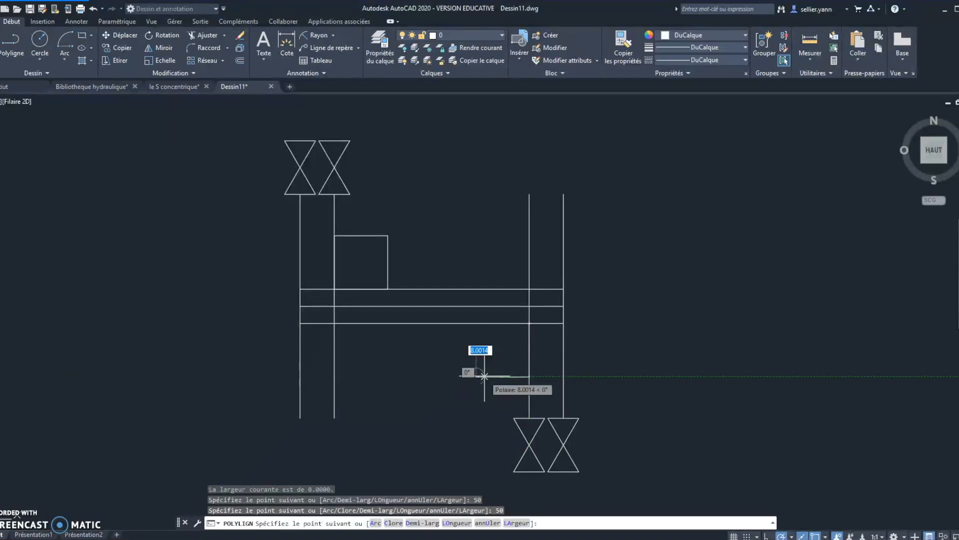
{"action": "left_click", "coordinate": [477, 322]}
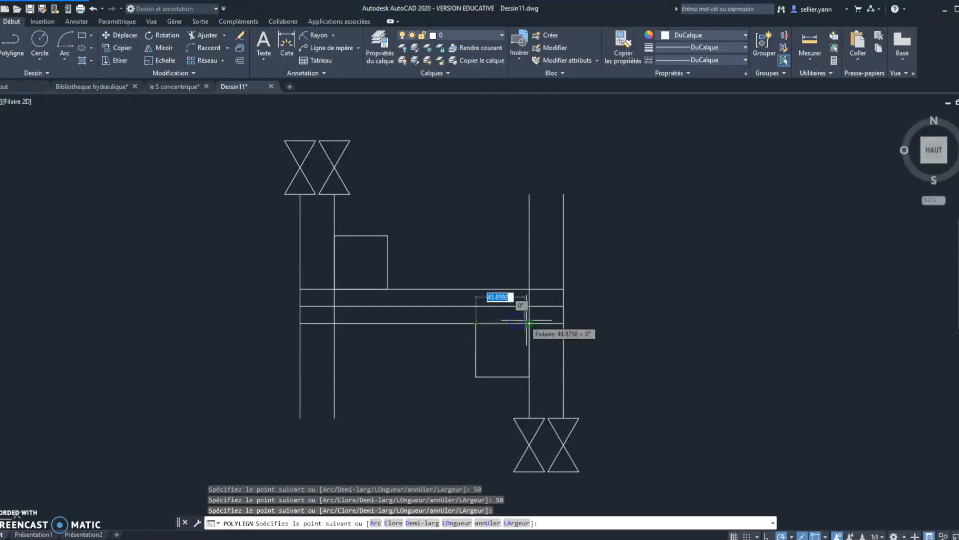
{"action": "left_click", "coordinate": [529, 323]}
{"action": "key", "text": "alt"}
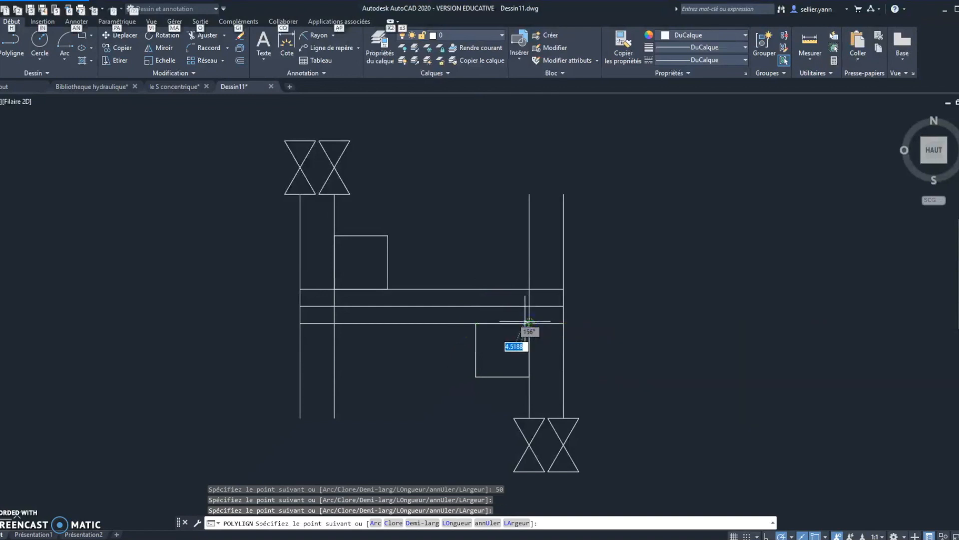
{"action": "key", "text": "alt"}
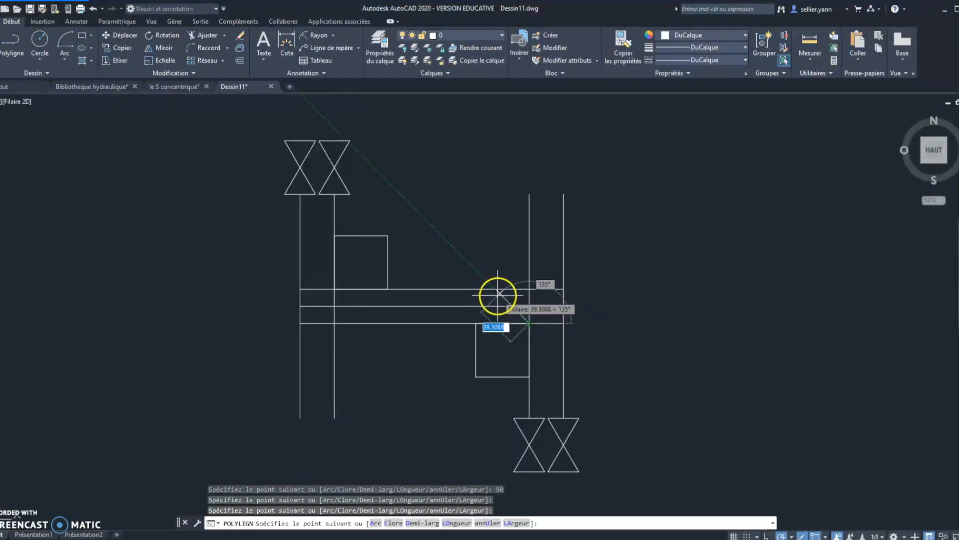
{"action": "key", "text": "Escape"}
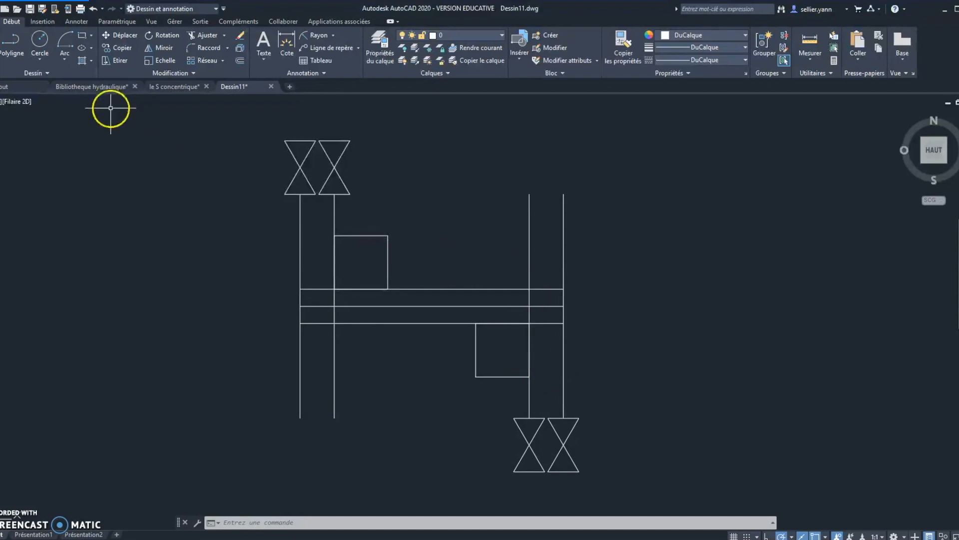
Step: Draw a start-centre-end arc in the lower square from its bottom-right to its top-left corner, centred on its bottom-left corner
{"action": "left_click", "coordinate": [65, 59]}
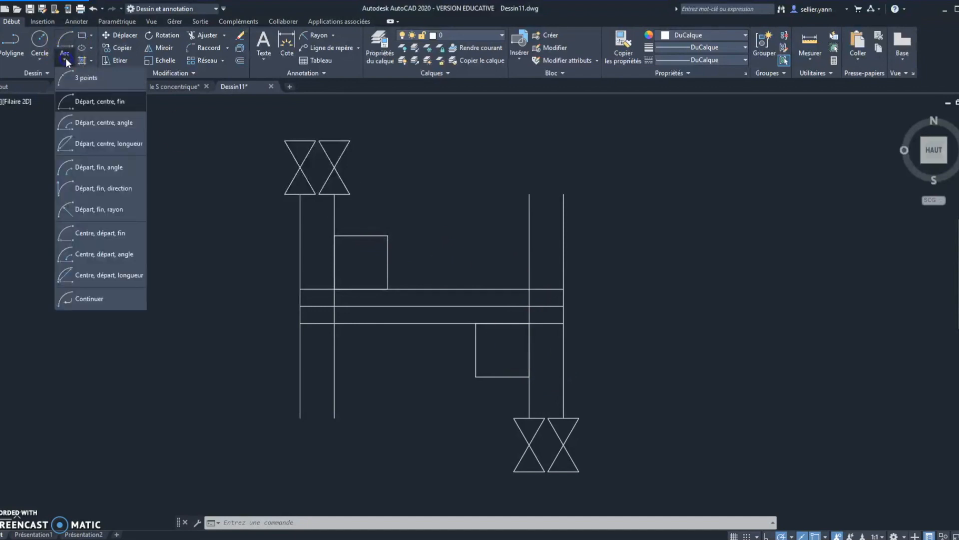
{"action": "left_click", "coordinate": [111, 101]}
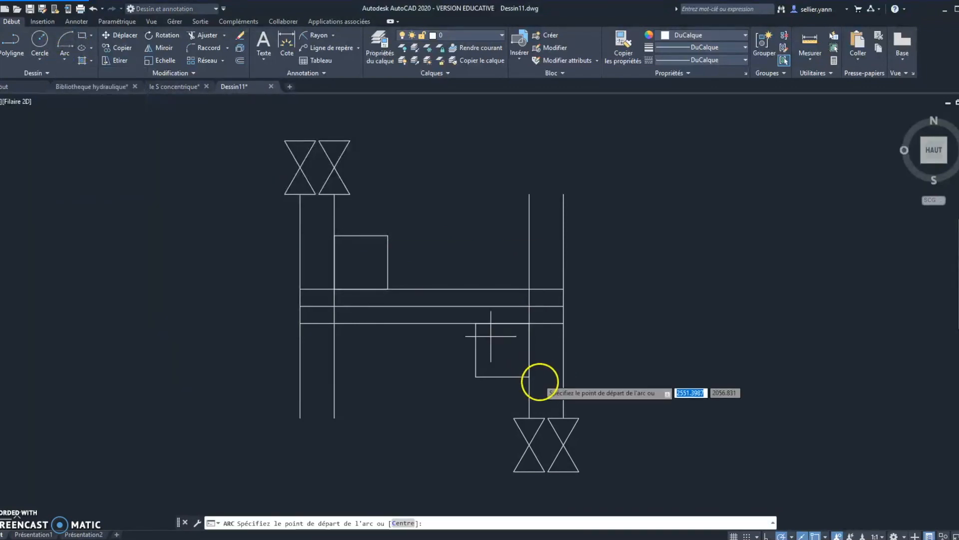
{"action": "left_click", "coordinate": [526, 377]}
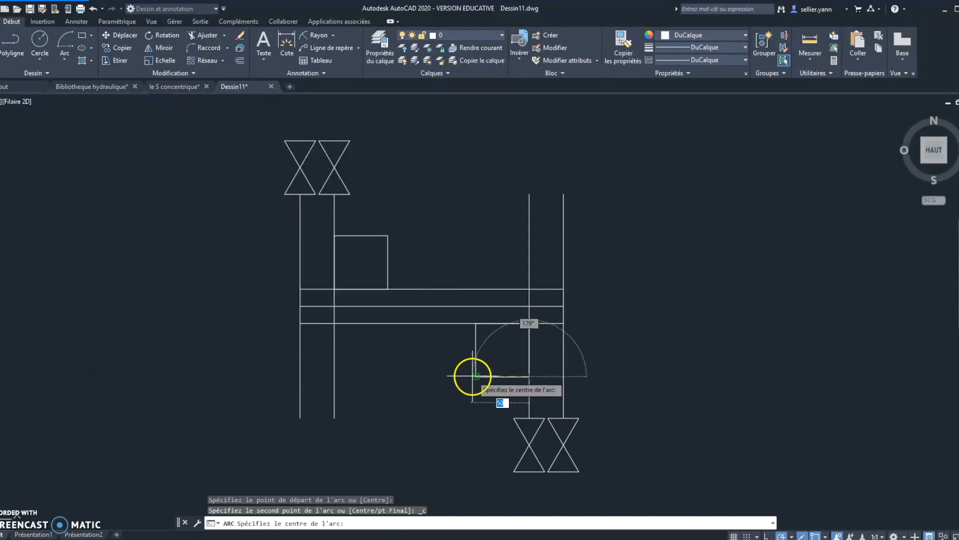
{"action": "left_click", "coordinate": [476, 376]}
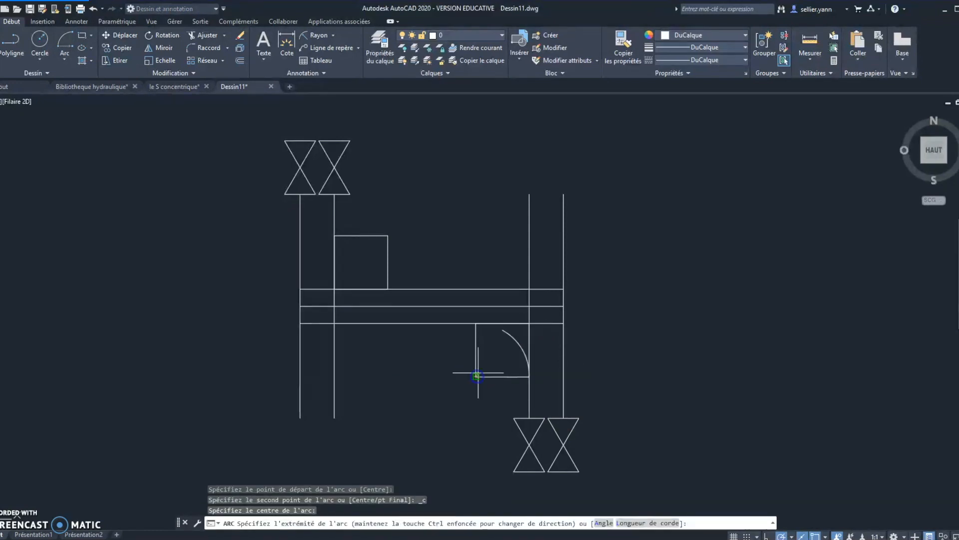
{"action": "left_click", "coordinate": [476, 324]}
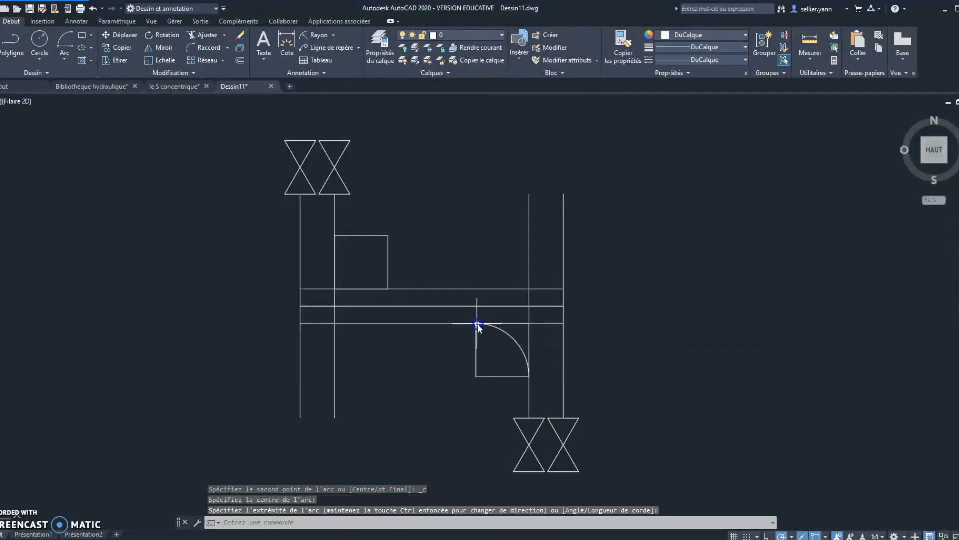
Step: Draw a start-centre-end arc in the upper square from its top-left to its bottom-right corner, centred on its top-right corner
{"action": "left_click", "coordinate": [63, 35]}
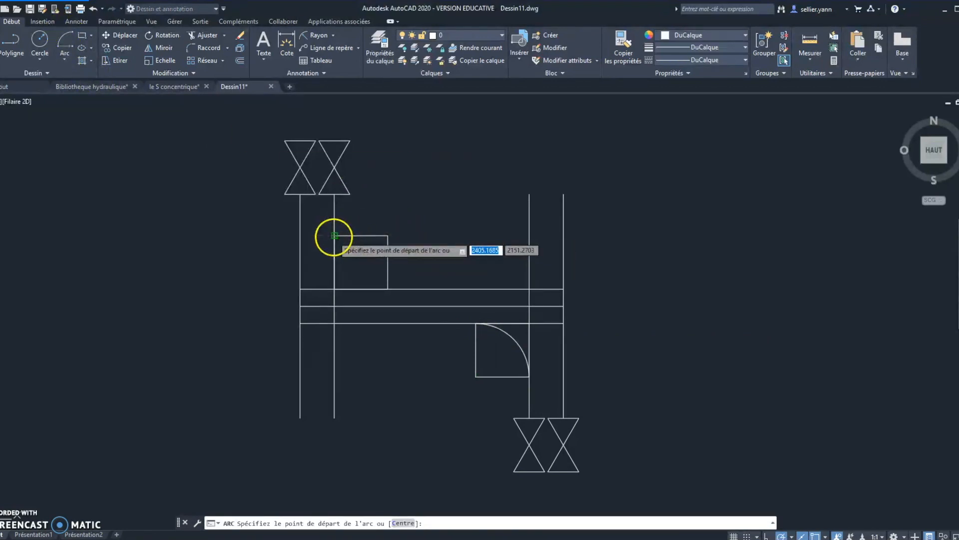
{"action": "left_click", "coordinate": [334, 235]}
{"action": "left_click", "coordinate": [388, 235]}
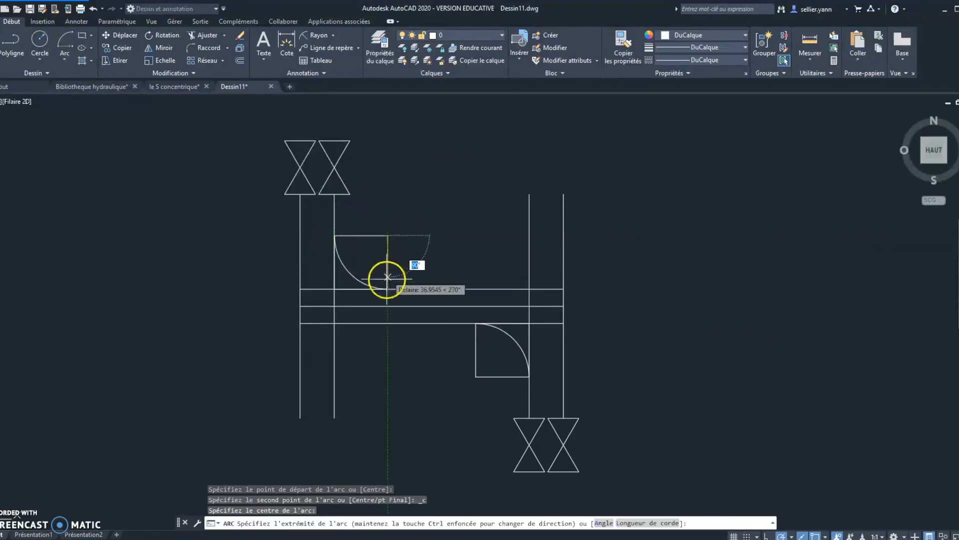
{"action": "left_click", "coordinate": [388, 288]}
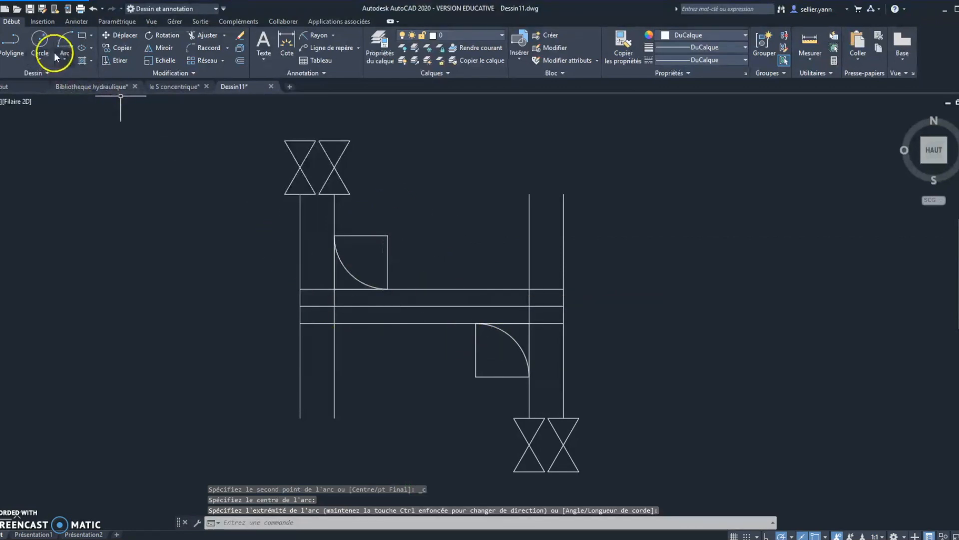
Step: Draw a concentric outer arc from the leftmost vertical line to the lowest horizontal line, centred on the upper square's top-right corner
{"action": "left_click", "coordinate": [64, 40]}
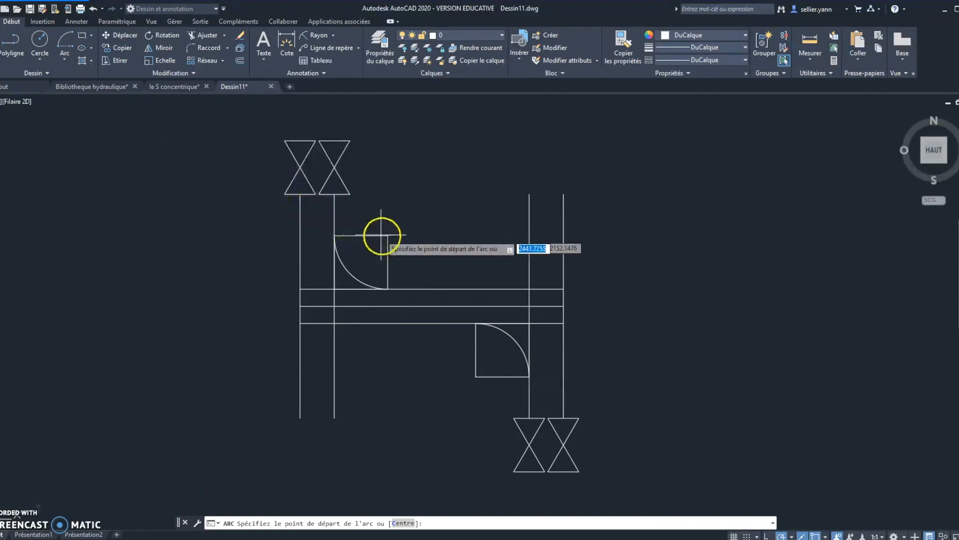
{"action": "left_click", "coordinate": [300, 236]}
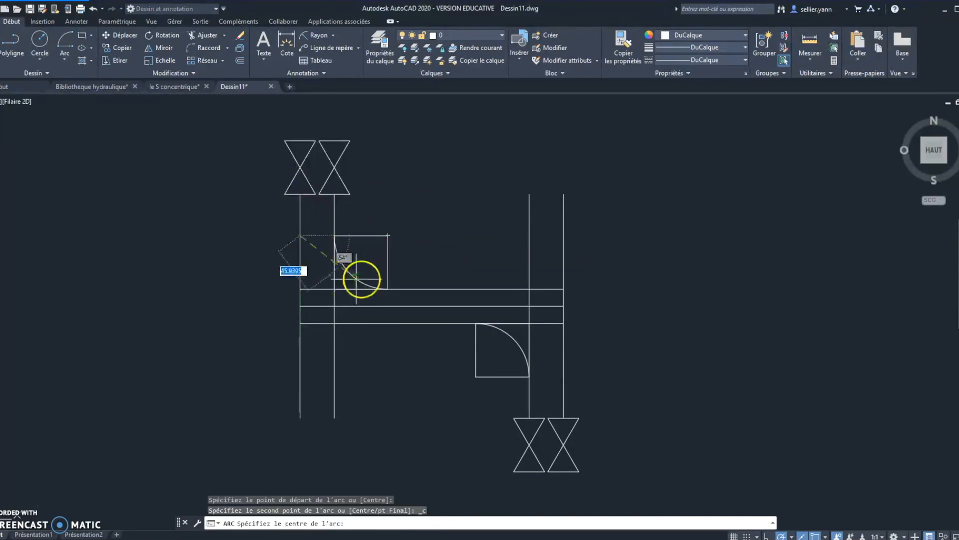
{"action": "left_click", "coordinate": [388, 235]}
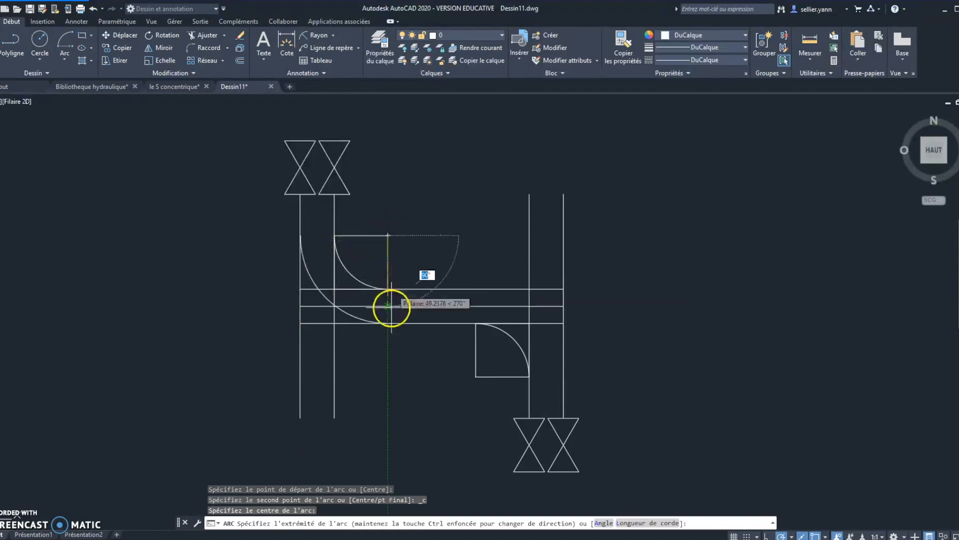
{"action": "left_click", "coordinate": [388, 323]}
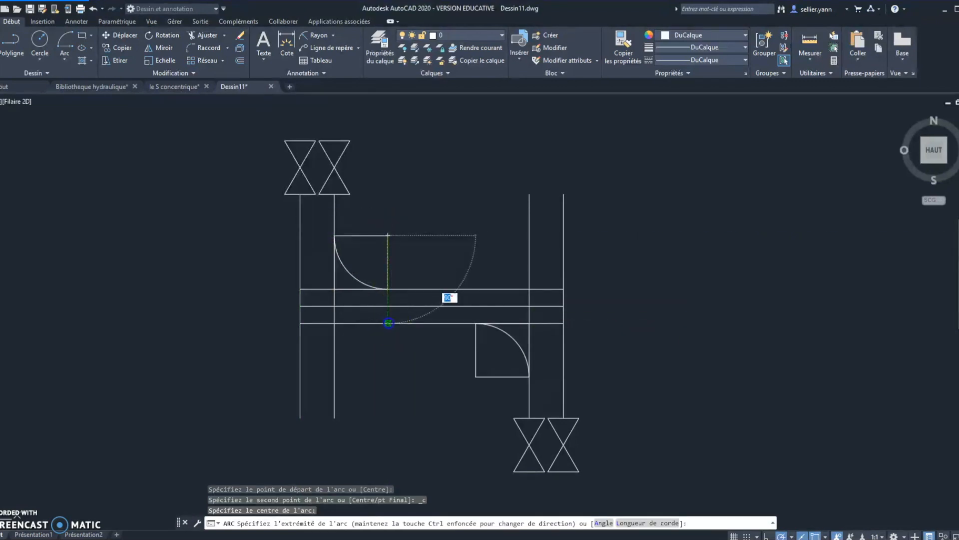
Step: Draw a concentric outer arc from the rightmost vertical line to the upper horizontal line, centred on the lower square's bottom-left corner
{"action": "left_click", "coordinate": [66, 42]}
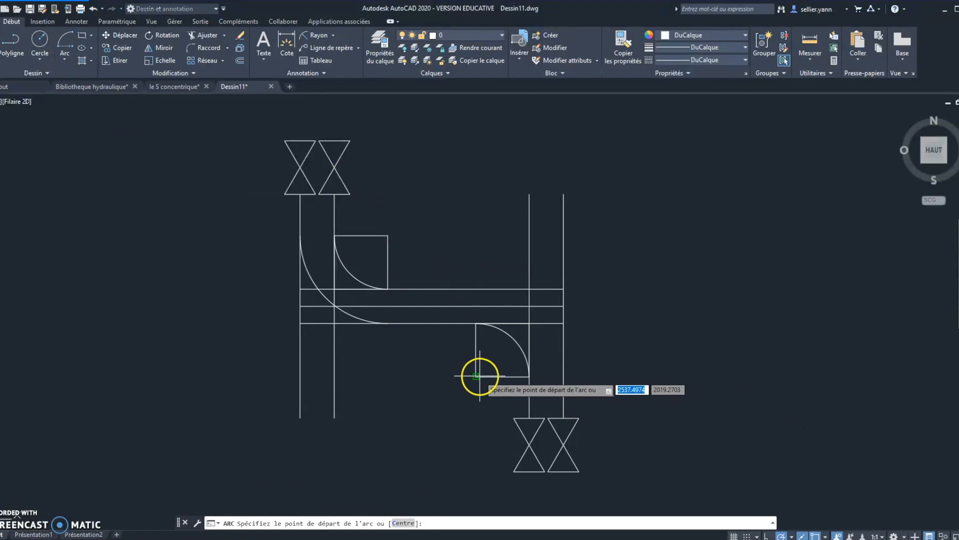
{"action": "left_click", "coordinate": [564, 376]}
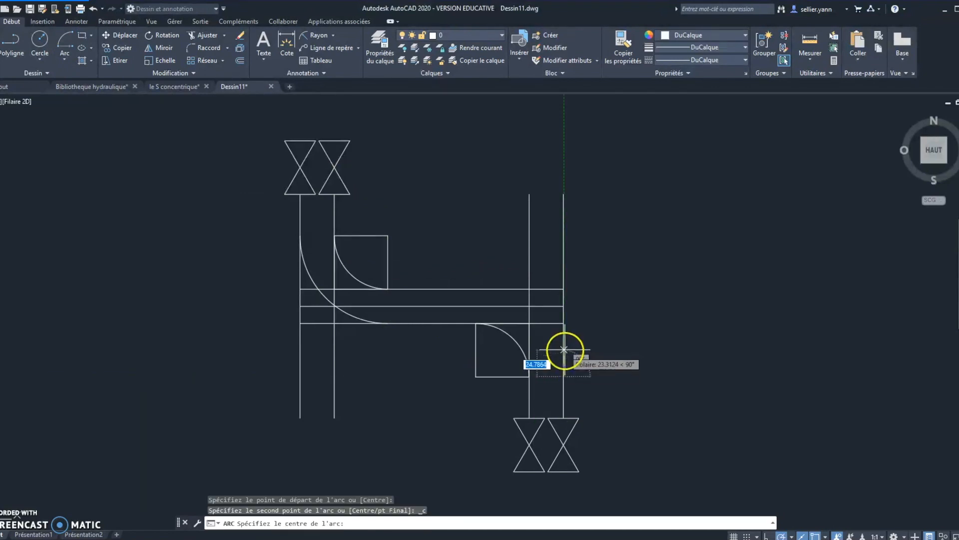
{"action": "left_click", "coordinate": [476, 376]}
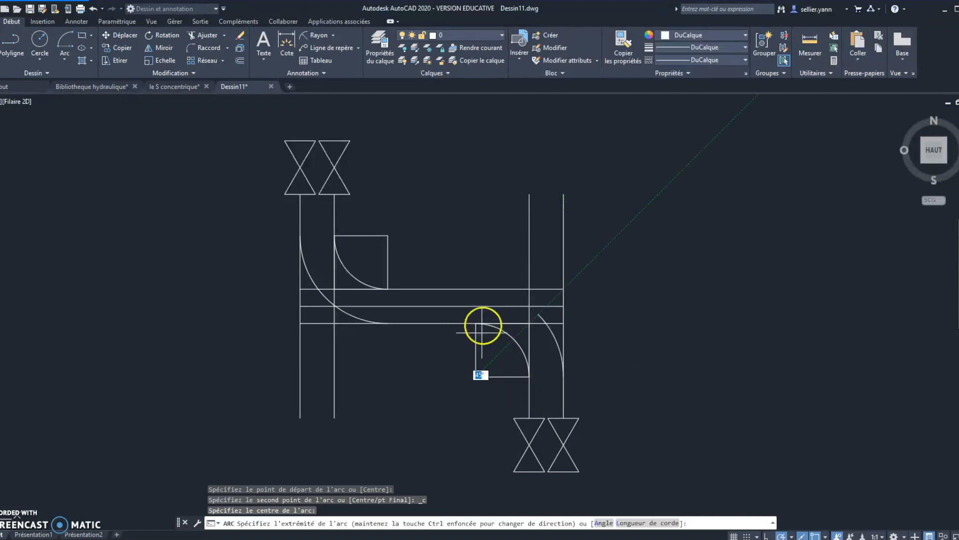
{"action": "left_click", "coordinate": [475, 289]}
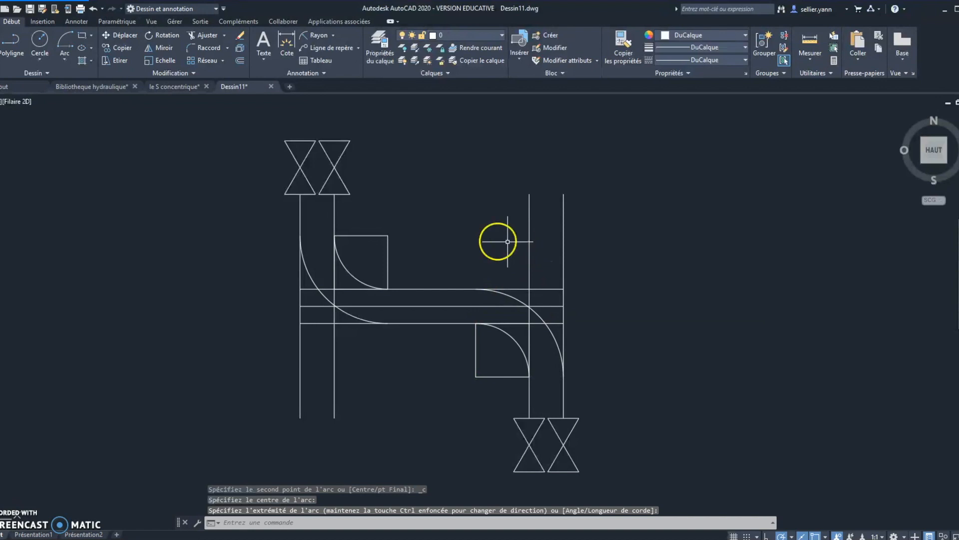
Step: Delete both construction squares and the three horizontal construction lines, keeping the four arcs
{"action": "left_click", "coordinate": [386, 239]}
{"action": "key", "text": "Delete"}
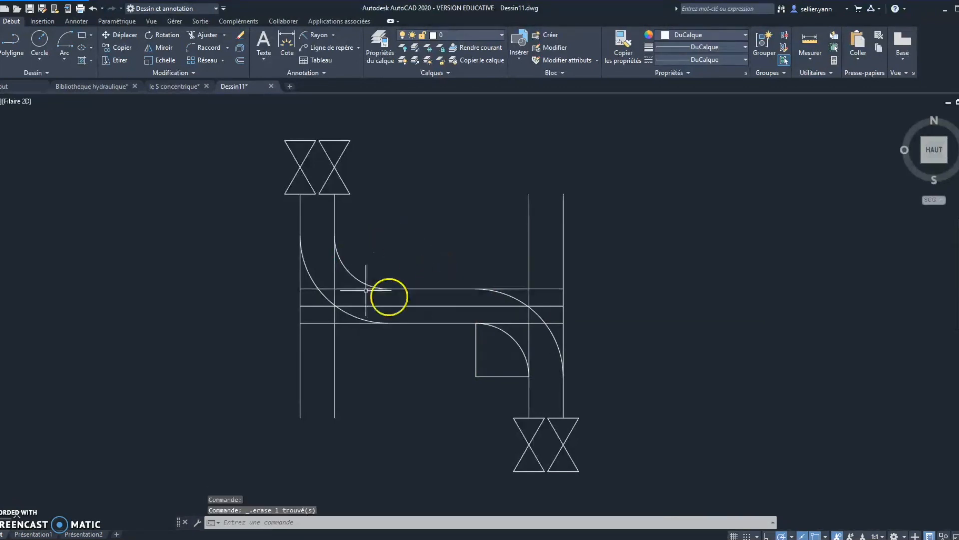
{"action": "key", "text": "Delete"}
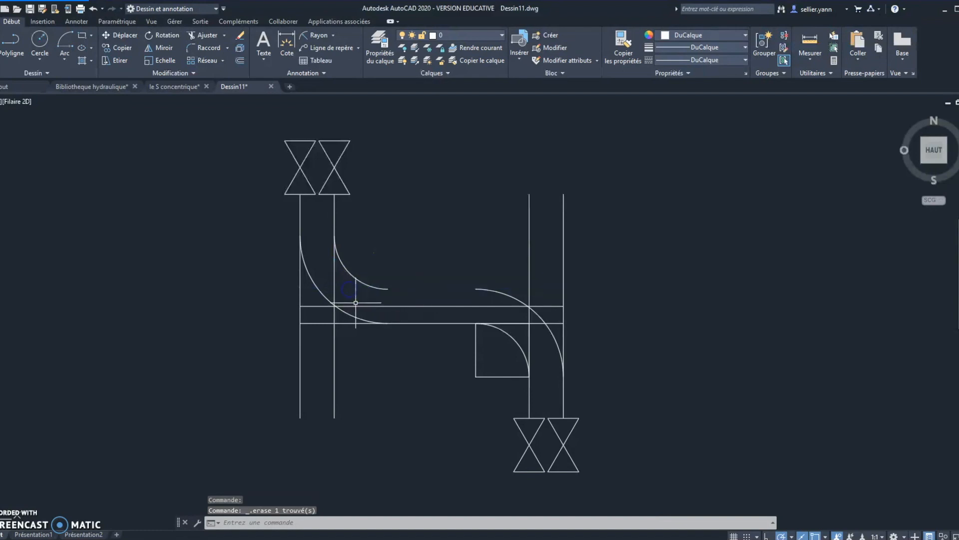
{"action": "left_click", "coordinate": [355, 307]}
{"action": "key", "text": "Delete"}
{"action": "left_click", "coordinate": [347, 324]}
{"action": "key", "text": "Delete"}
{"action": "key", "text": "Delete"}
Step: Draw two horizontal lines joining the facing ends of the upper arc pair and of the lower arc pair
{"action": "left_click", "coordinate": [6, 39]}
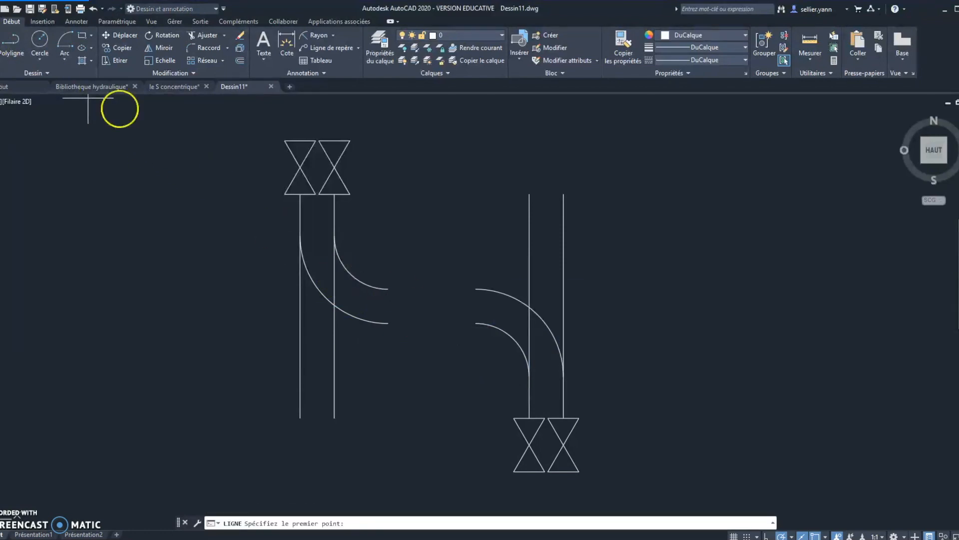
{"action": "left_click", "coordinate": [387, 288]}
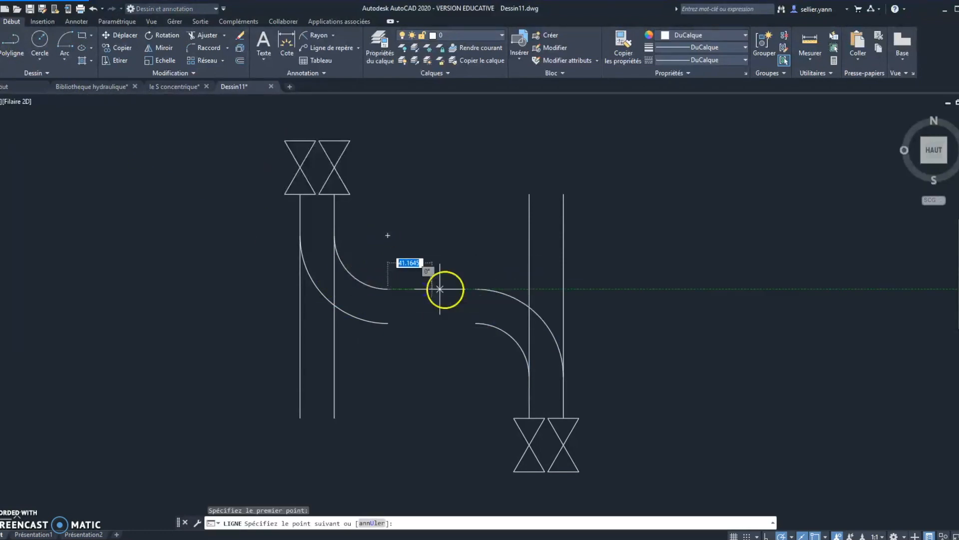
{"action": "left_click", "coordinate": [476, 289]}
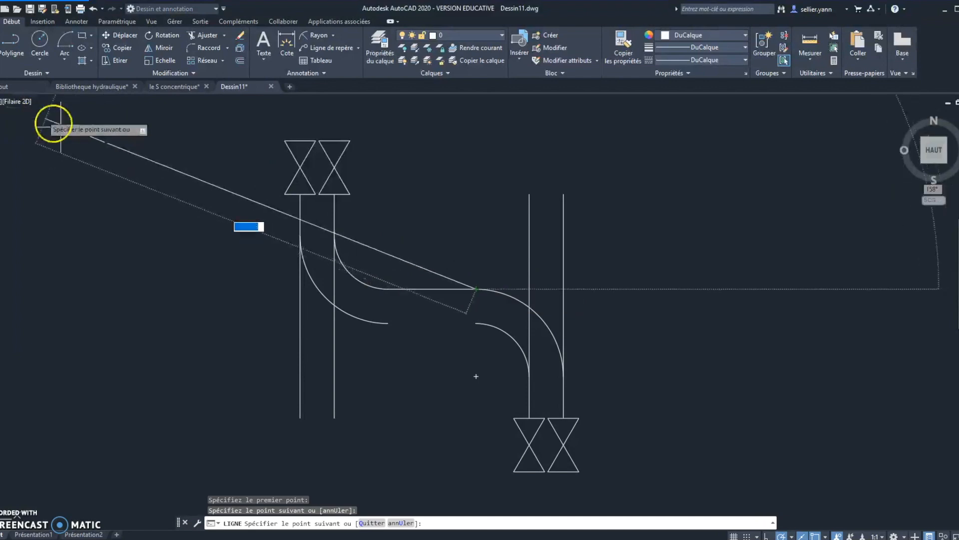
{"action": "key", "text": "Escape"}
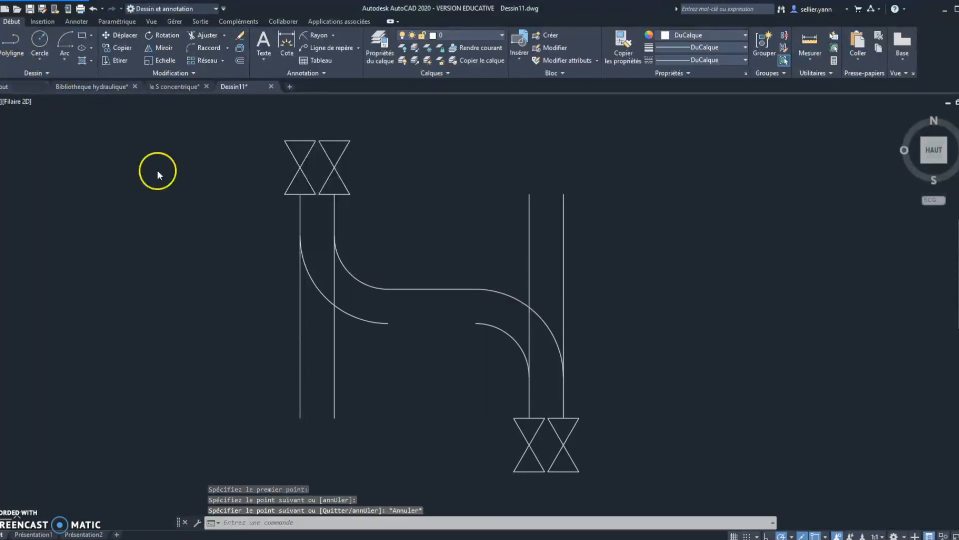
{"action": "key", "text": "space"}
{"action": "left_click", "coordinate": [388, 322]}
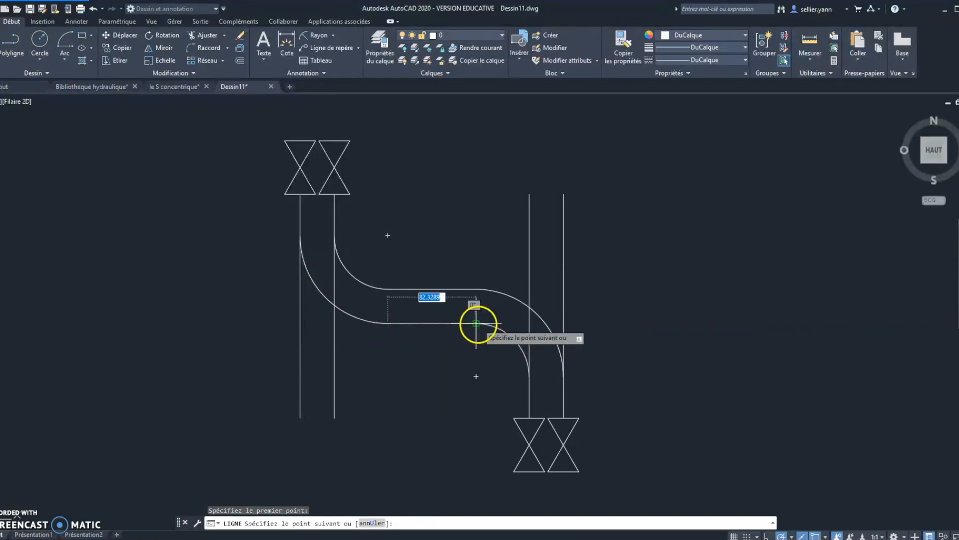
{"action": "left_click", "coordinate": [476, 324]}
{"action": "key", "text": "Escape"}
Step: Shorten the two vertical lines above the lower valves so their upper ends meet the ends of the arcs
{"action": "left_click", "coordinate": [529, 252]}
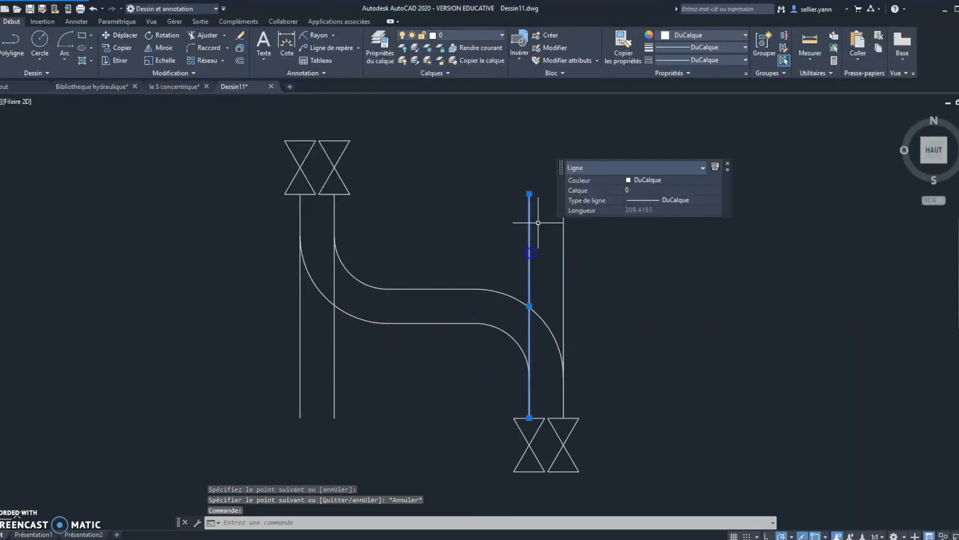
{"action": "left_click", "coordinate": [529, 195]}
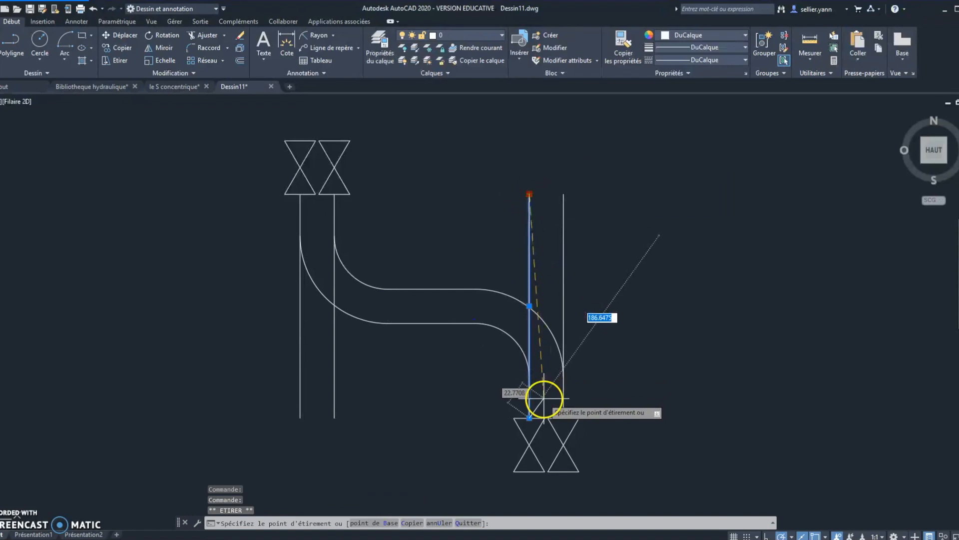
{"action": "left_click", "coordinate": [529, 375]}
{"action": "key", "text": "Escape"}
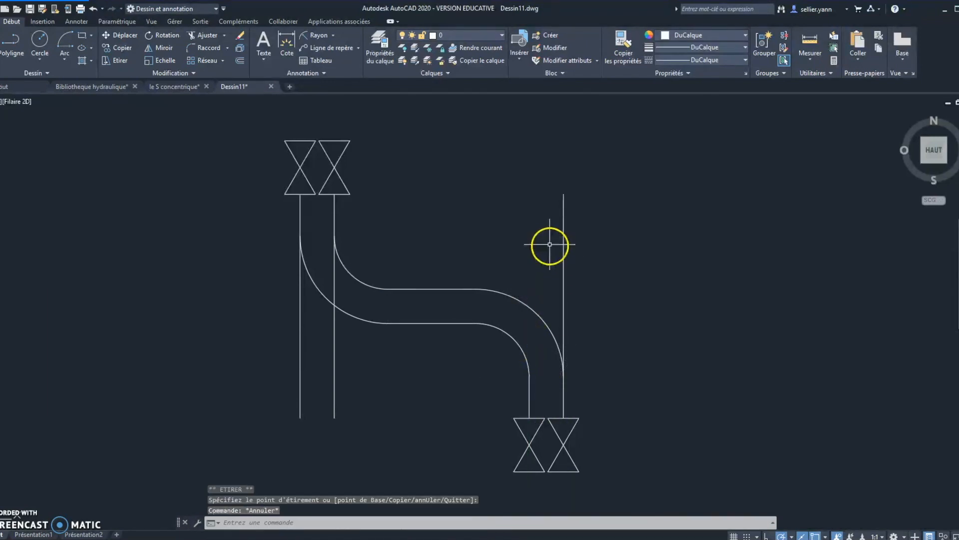
{"action": "left_click", "coordinate": [563, 199]}
{"action": "left_click", "coordinate": [564, 193]}
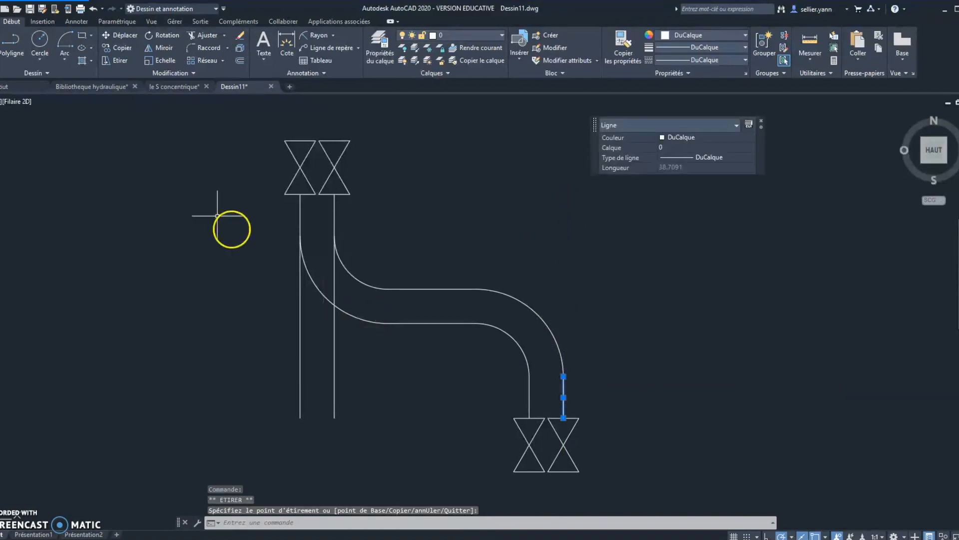
{"action": "key", "text": "Escape"}
Step: Shorten the two vertical lines below the upper valves so their lower ends meet the starts of the arcs
{"action": "left_click", "coordinate": [335, 415]}
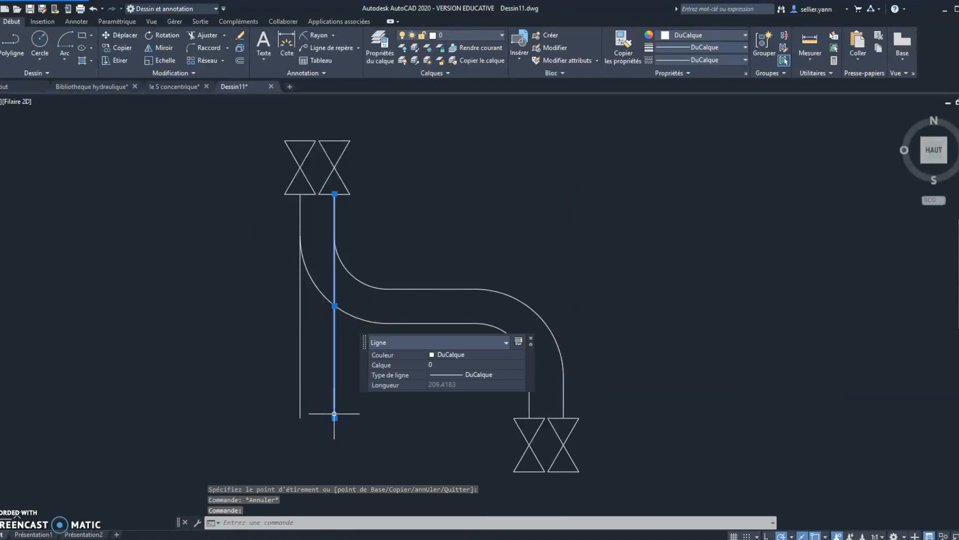
{"action": "left_click", "coordinate": [335, 418]}
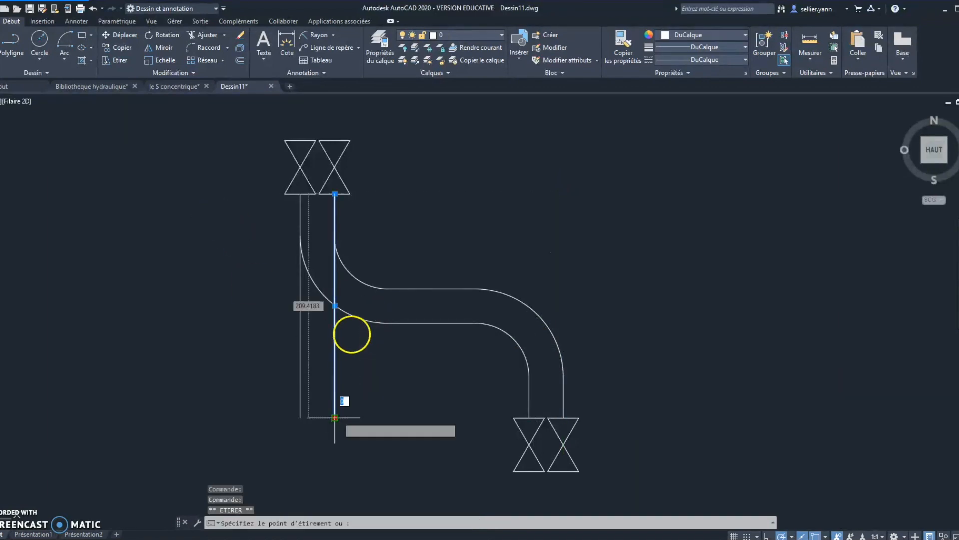
{"action": "left_click", "coordinate": [335, 235]}
{"action": "key", "text": "Escape"}
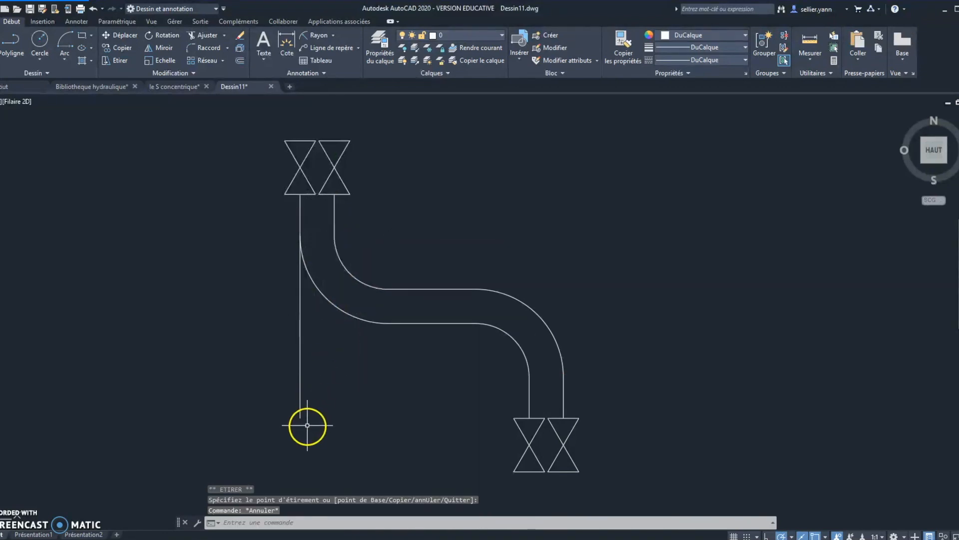
{"action": "left_click", "coordinate": [300, 416]}
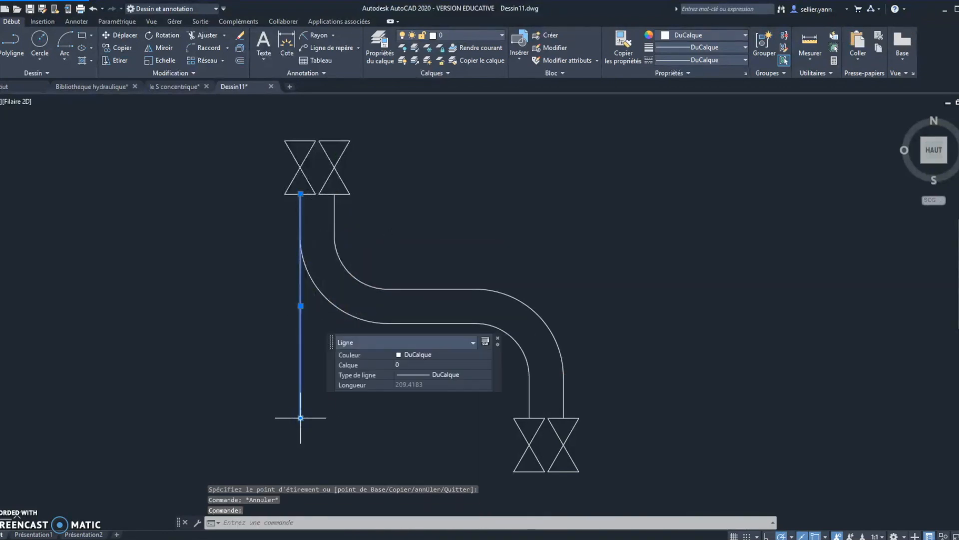
{"action": "left_click", "coordinate": [300, 417]}
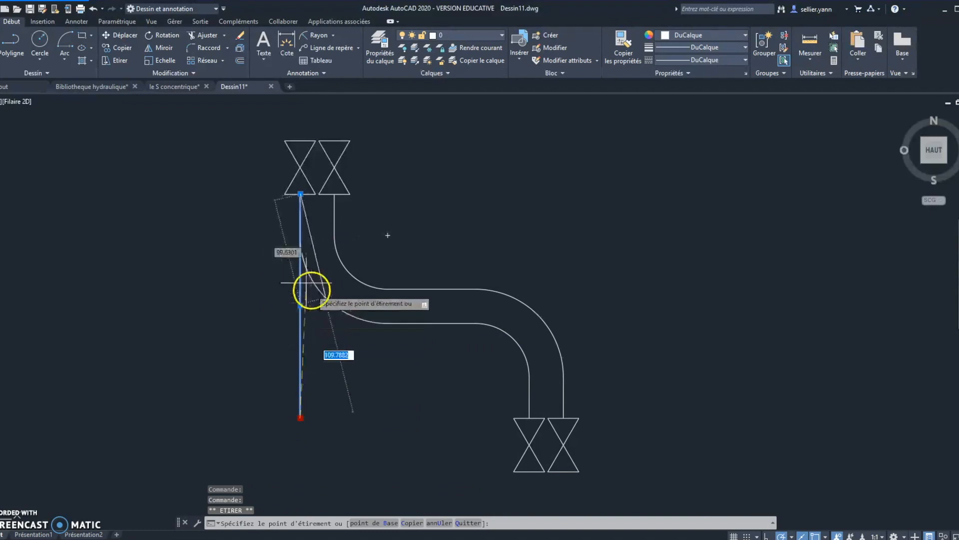
{"action": "left_click", "coordinate": [300, 235]}
{"action": "key", "text": "Escape"}
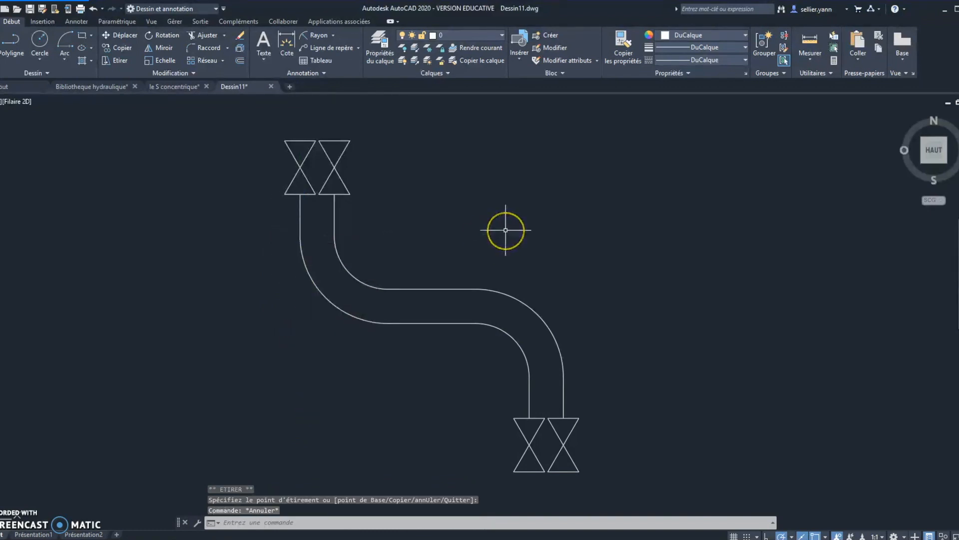
Step: Load the AXES linetype from acadiso.lin into the drawing
{"action": "left_click", "coordinate": [692, 72]}
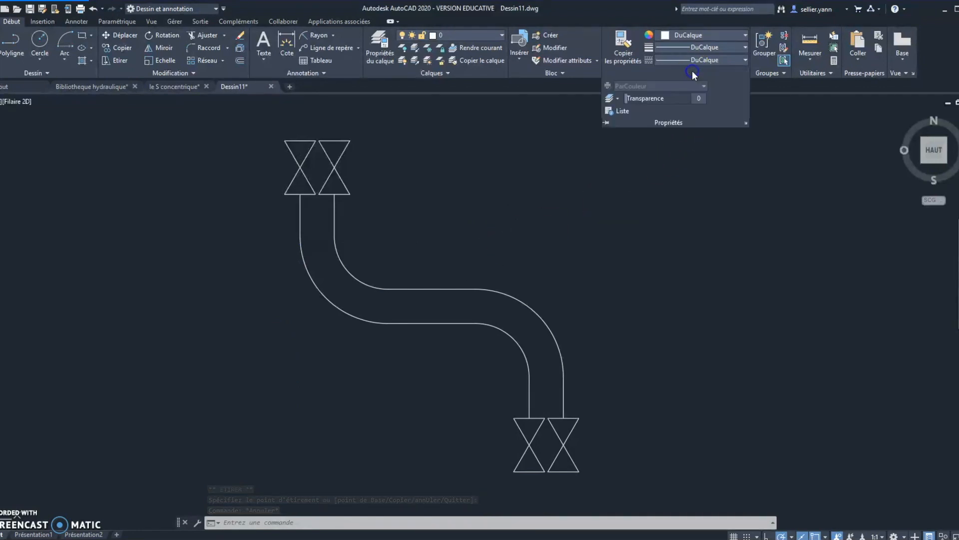
{"action": "left_click", "coordinate": [744, 59]}
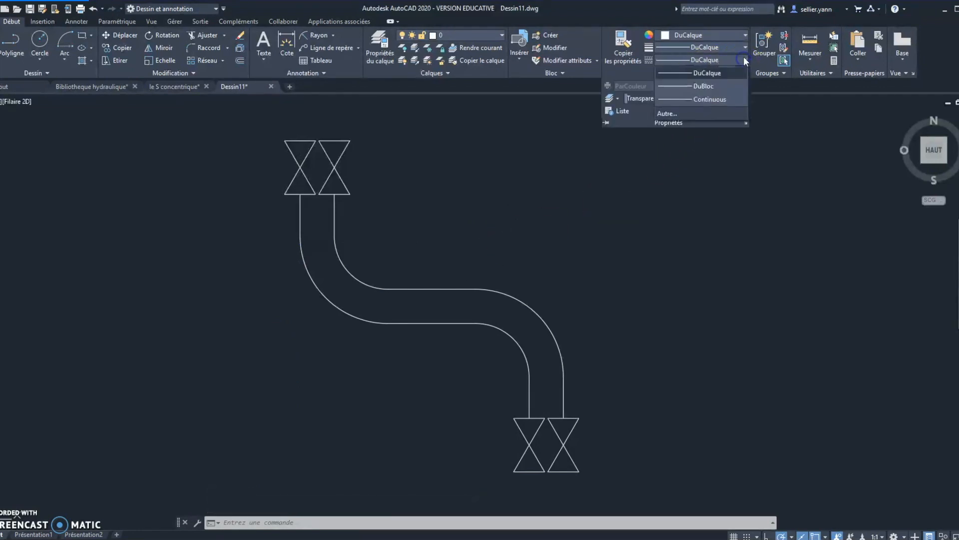
{"action": "left_click", "coordinate": [669, 114]}
{"action": "left_click", "coordinate": [553, 190]}
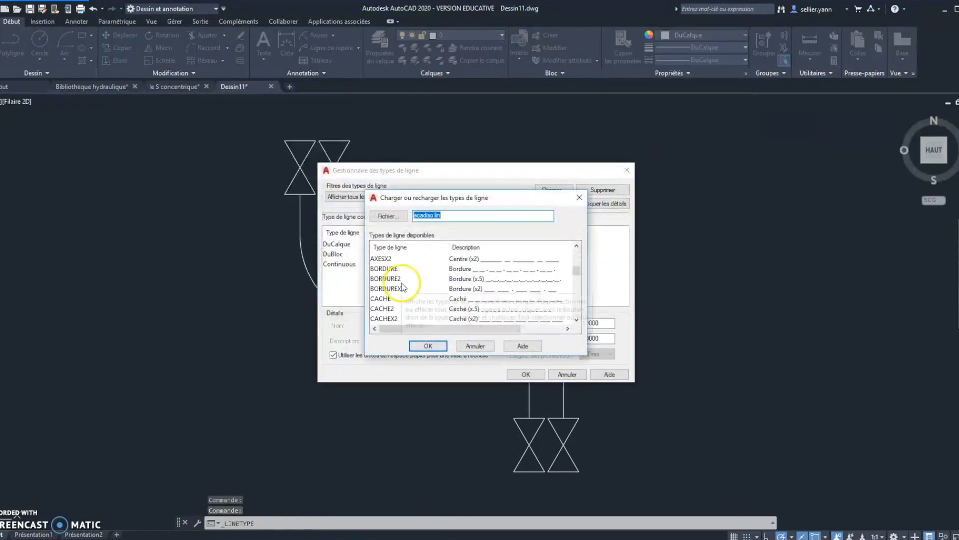
{"action": "scroll", "coordinate": [393, 270], "scroll_direction": "up", "scroll_amount": 1}
{"action": "left_click", "coordinate": [381, 278]}
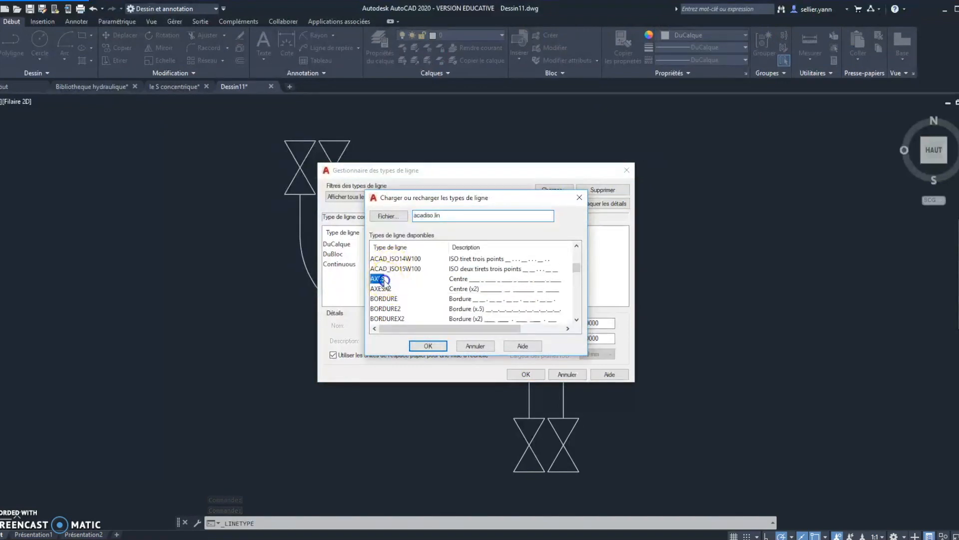
{"action": "left_click", "coordinate": [428, 346]}
{"action": "left_click", "coordinate": [526, 375]}
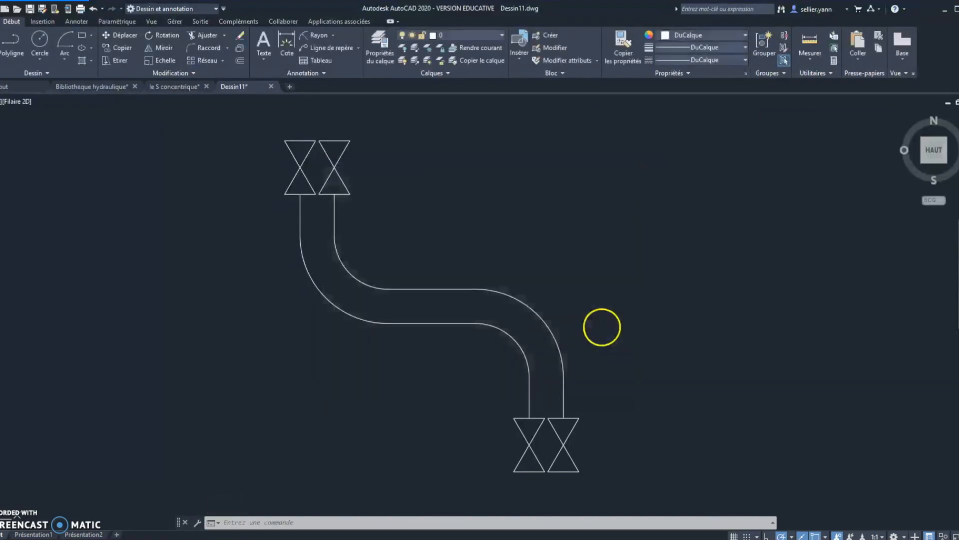
{"action": "left_click", "coordinate": [251, 184]}
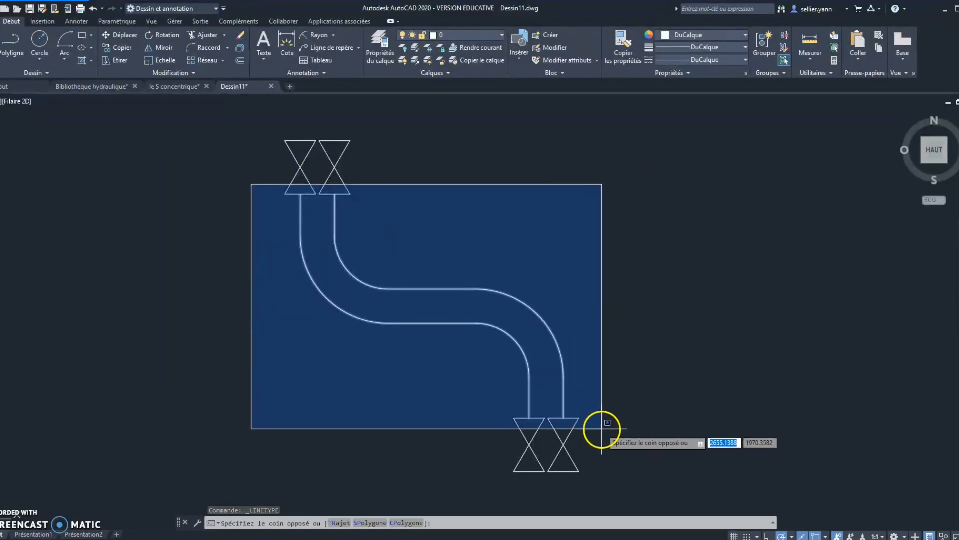
{"action": "left_click", "coordinate": [606, 434]}
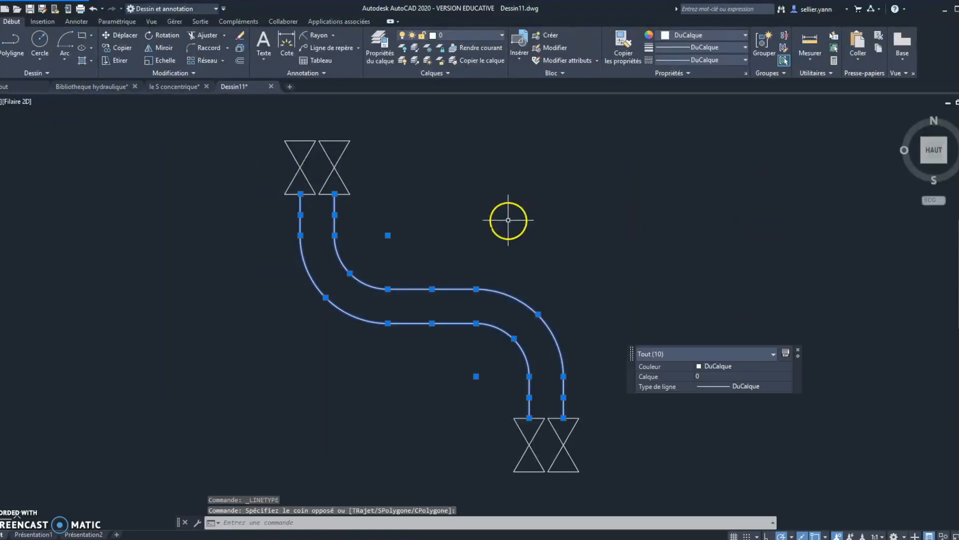
{"action": "key", "text": "Escape"}
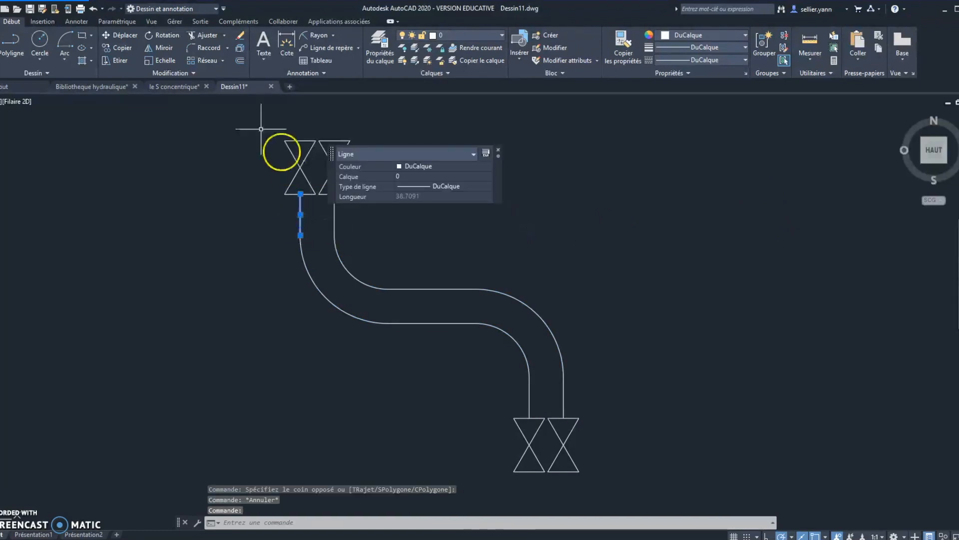
Step: Offset both short vertical centre lines below the upper valves by 8 to each side
{"action": "left_click", "coordinate": [240, 61]}
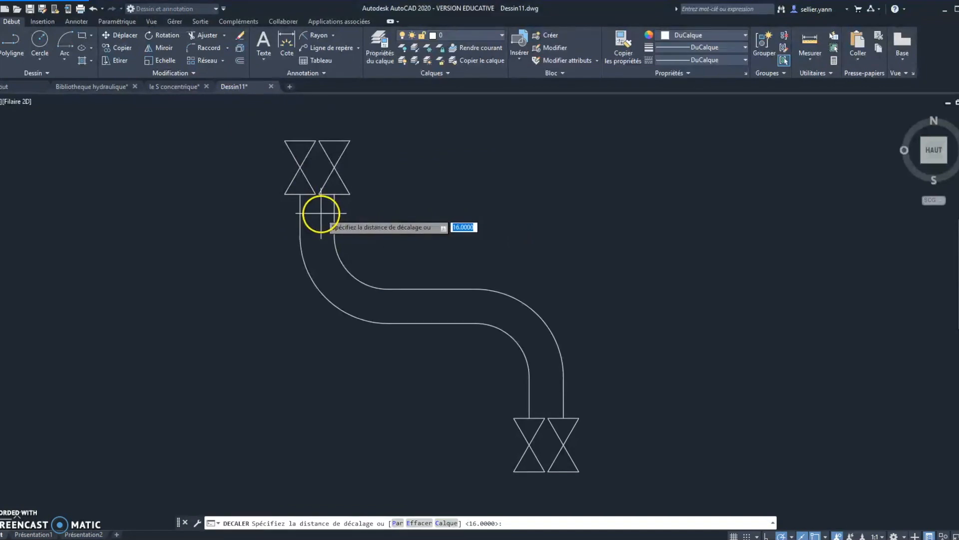
{"action": "type", "text": "8"}
{"action": "key", "text": "Return"}
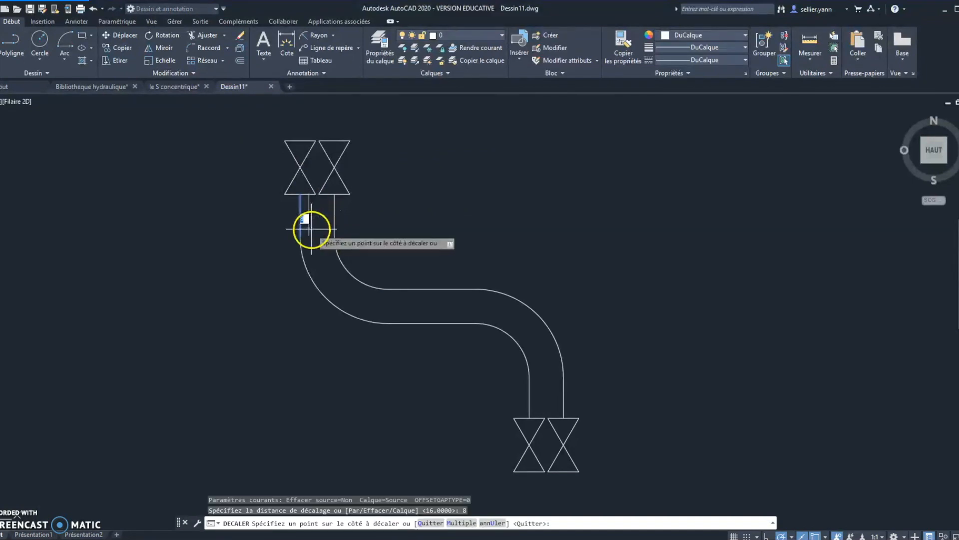
{"action": "left_click", "coordinate": [279, 220]}
{"action": "left_click", "coordinate": [301, 219]}
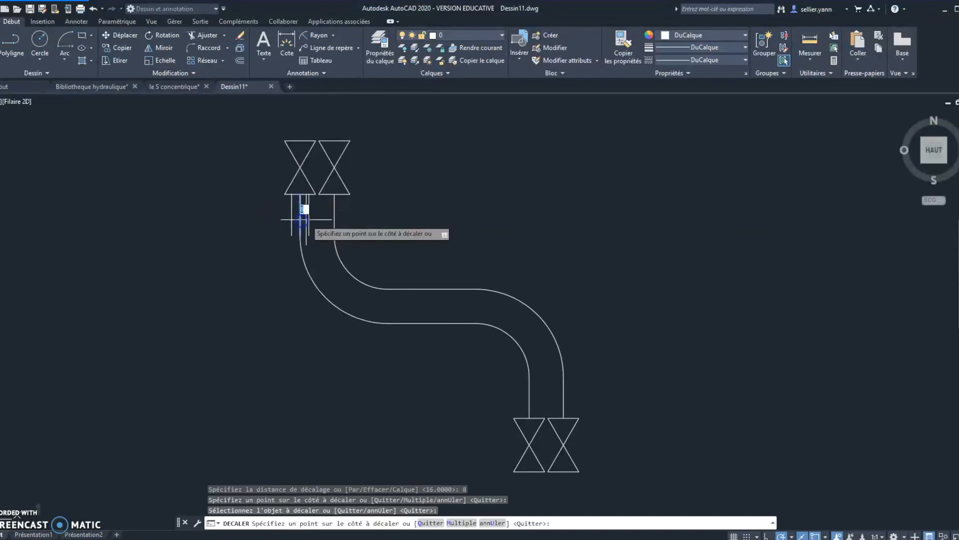
{"action": "left_click", "coordinate": [307, 219]}
{"action": "left_click", "coordinate": [333, 218]}
{"action": "left_click", "coordinate": [331, 218]}
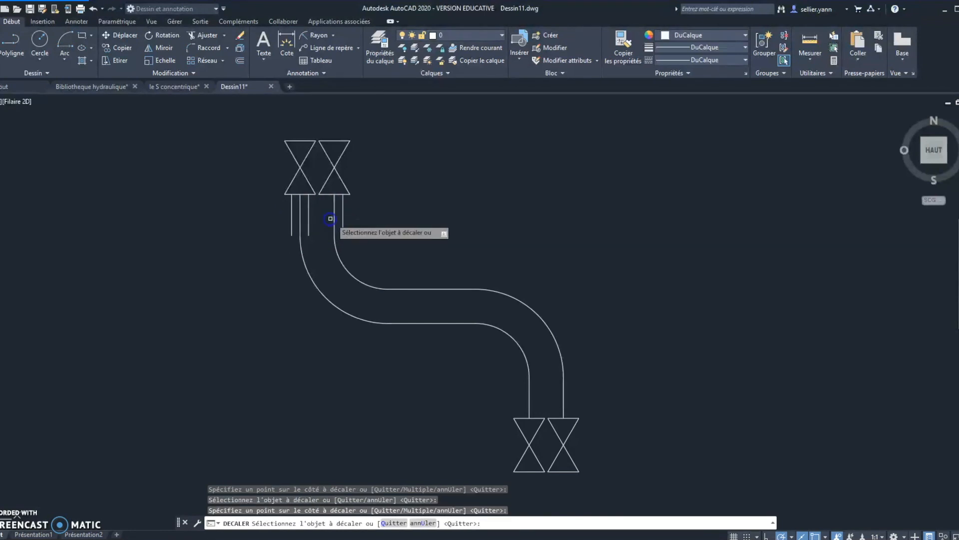
{"action": "left_click", "coordinate": [335, 218]}
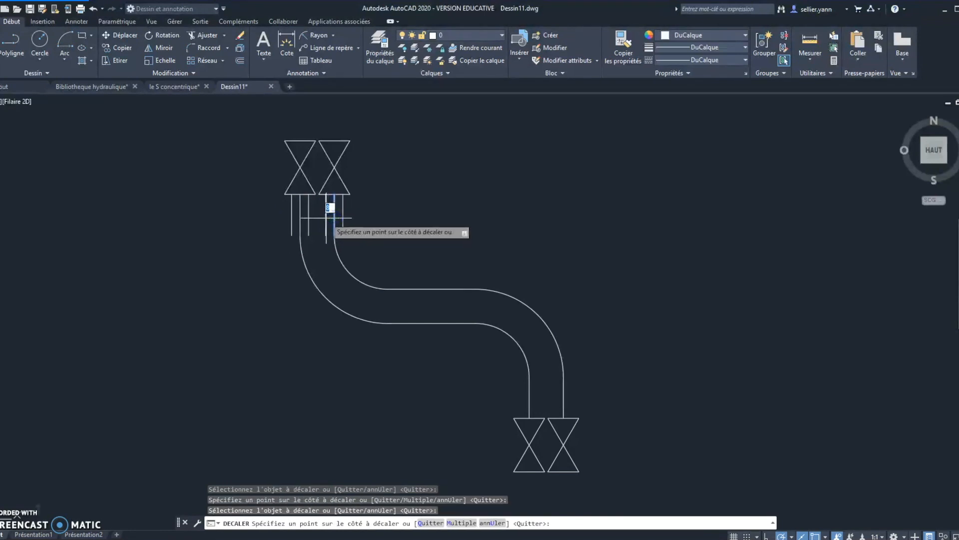
{"action": "left_click", "coordinate": [330, 218]}
Step: Offset the two concentric centre arcs of the upper bend by 8 to each side
{"action": "left_click", "coordinate": [301, 264]}
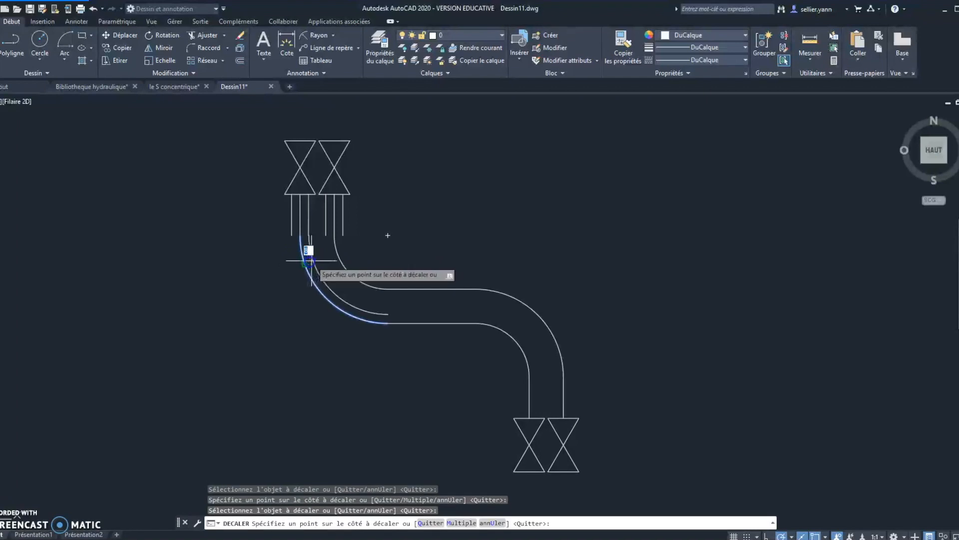
{"action": "left_click", "coordinate": [300, 272]}
{"action": "left_click", "coordinate": [348, 269]}
{"action": "left_click", "coordinate": [356, 267]}
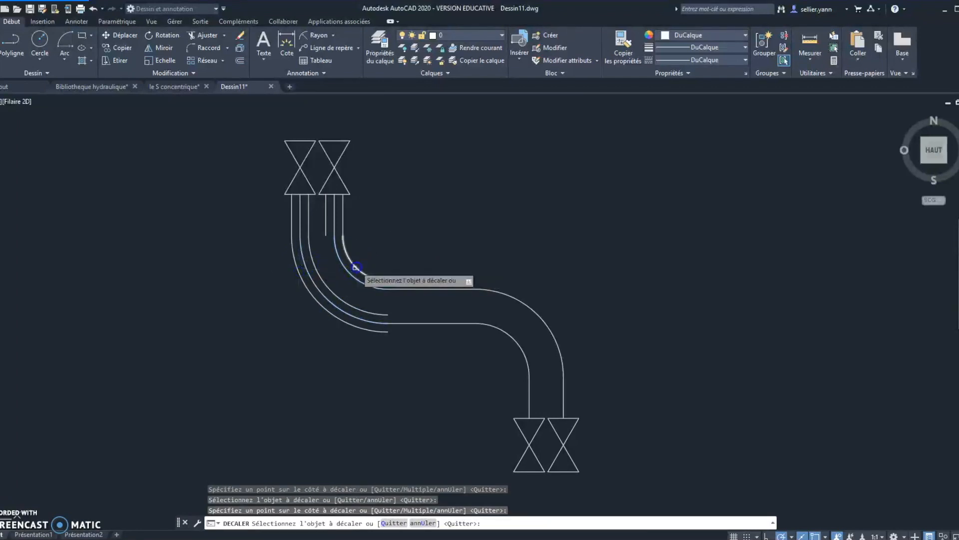
{"action": "left_click", "coordinate": [349, 273]}
{"action": "left_click", "coordinate": [343, 275]}
Step: Offset the two horizontal centre lines between the bends by 8 above and below
{"action": "left_click", "coordinate": [423, 288]}
{"action": "left_click", "coordinate": [424, 278]}
{"action": "left_click", "coordinate": [423, 288]}
{"action": "left_click", "coordinate": [424, 302]}
{"action": "left_click", "coordinate": [425, 323]}
{"action": "left_click", "coordinate": [425, 316]}
{"action": "left_click", "coordinate": [426, 324]}
{"action": "left_click", "coordinate": [427, 329]}
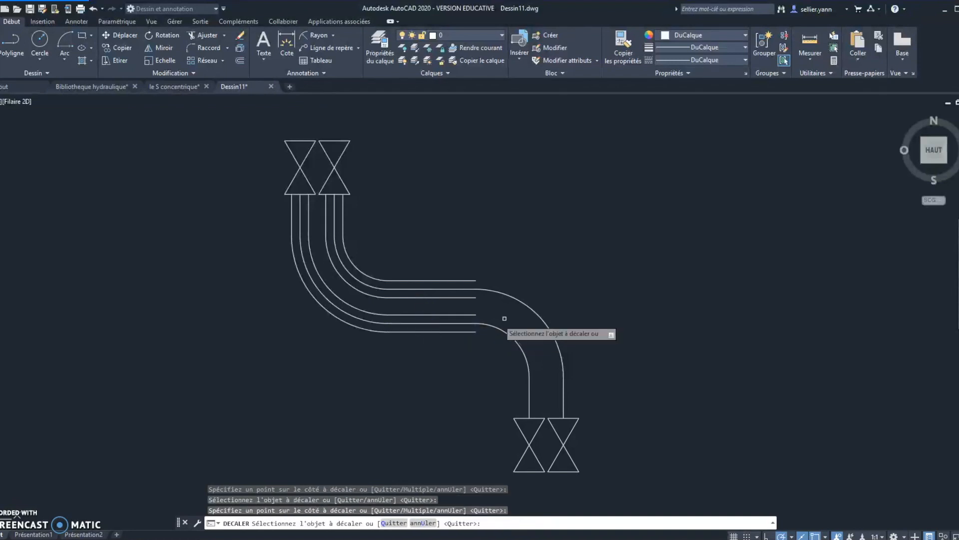
Step: Offset the two concentric centre arcs of the lower bend by 8 to each side
{"action": "left_click", "coordinate": [522, 304]}
{"action": "left_click", "coordinate": [531, 300]}
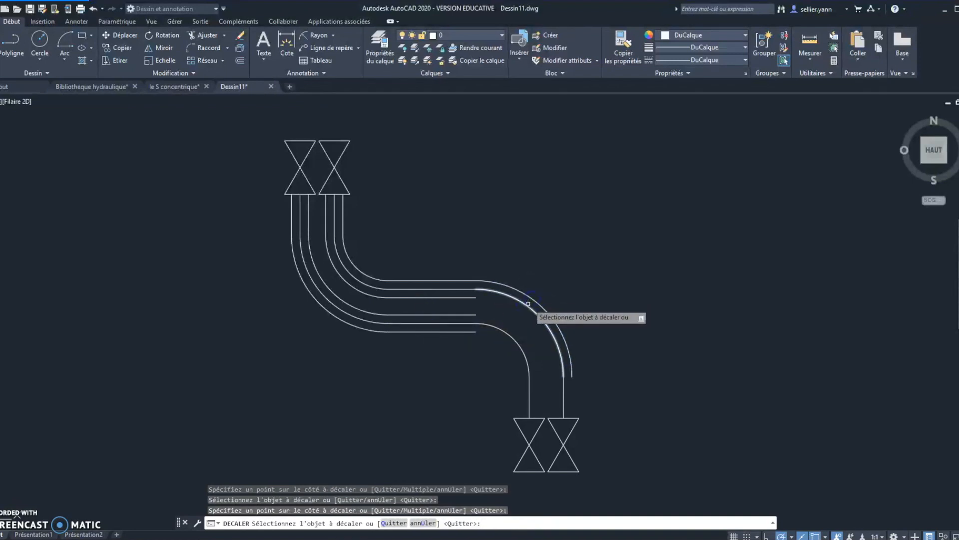
{"action": "left_click", "coordinate": [523, 303]}
{"action": "left_click", "coordinate": [522, 317]}
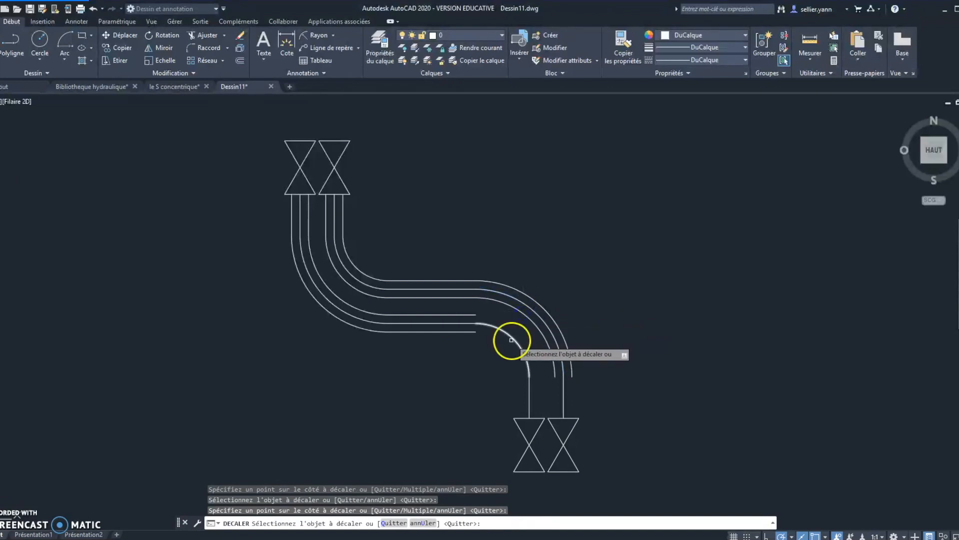
{"action": "left_click", "coordinate": [513, 340]}
{"action": "left_click", "coordinate": [520, 336]}
{"action": "left_click", "coordinate": [523, 353]}
{"action": "left_click", "coordinate": [507, 353]}
Step: Offset both short vertical centre lines above the lower valves by 8 to each side
{"action": "left_click", "coordinate": [529, 392]}
{"action": "left_click", "coordinate": [529, 391]}
{"action": "left_click", "coordinate": [529, 390]}
{"action": "left_click", "coordinate": [523, 387]}
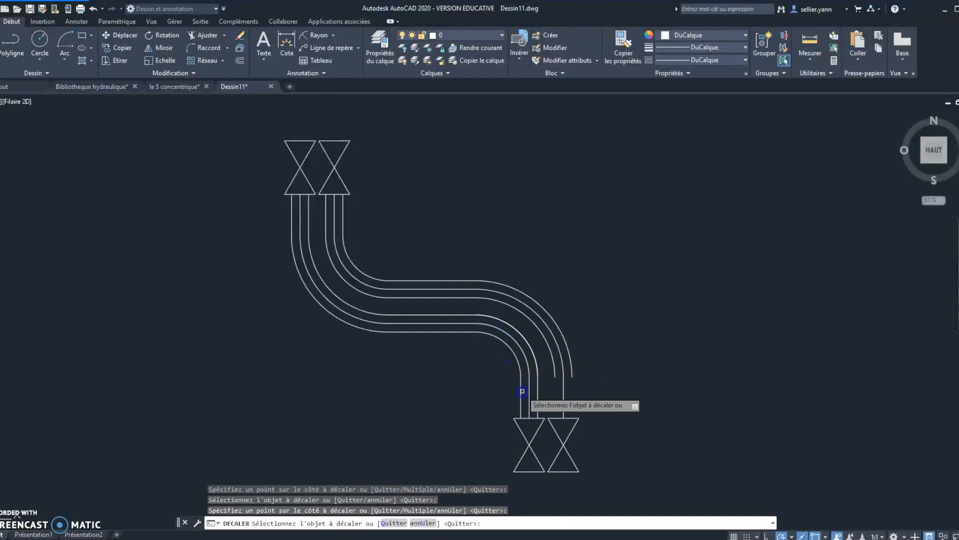
{"action": "left_click", "coordinate": [561, 394]}
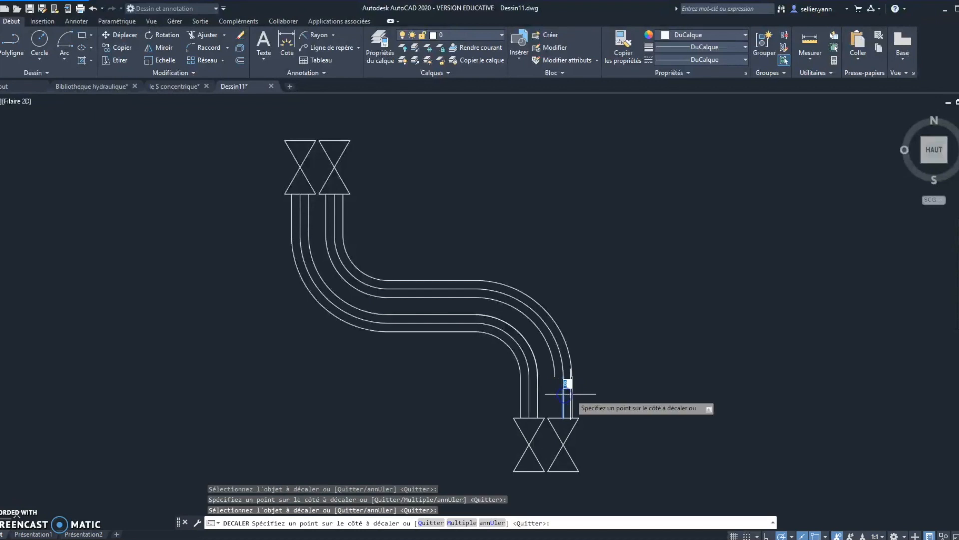
{"action": "left_click", "coordinate": [553, 391]}
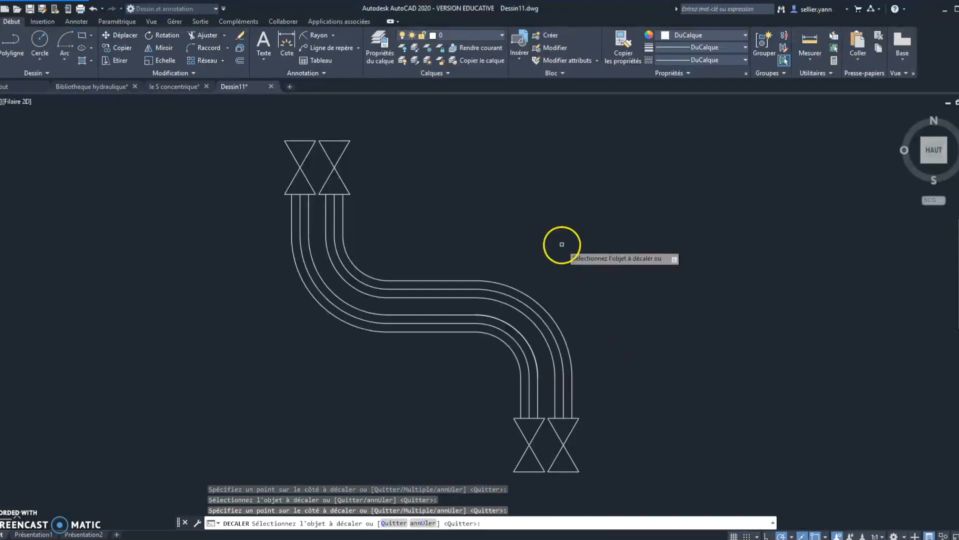
{"action": "key", "text": "Escape"}
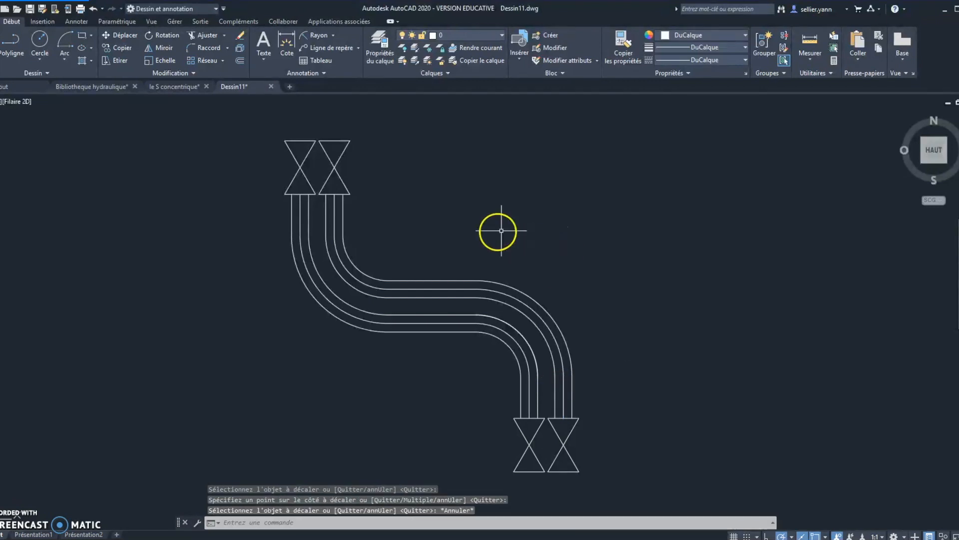
Step: Change the linetype of all ten centreline segments of both tubes to AXES
{"action": "left_click", "coordinate": [301, 215]}
{"action": "left_click", "coordinate": [335, 214]}
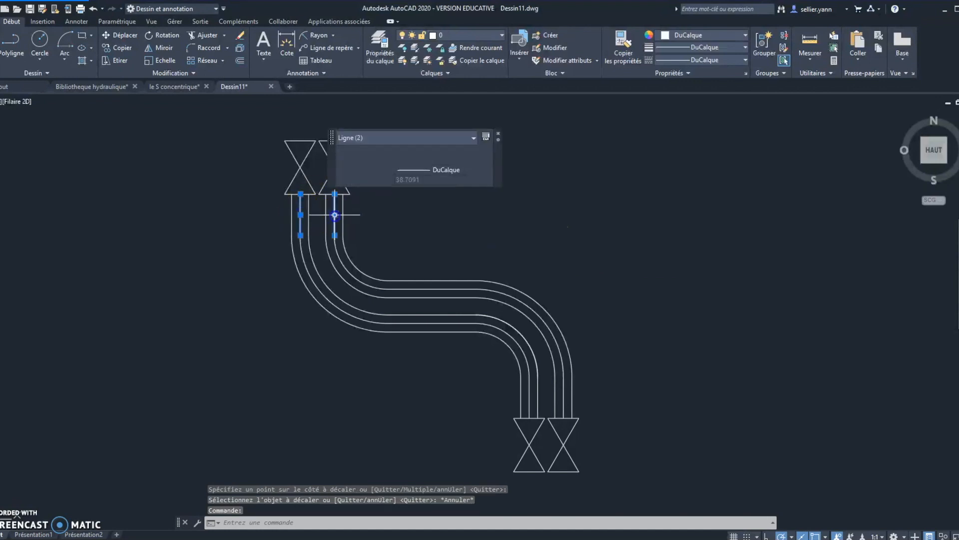
{"action": "left_click", "coordinate": [316, 285]}
{"action": "left_click", "coordinate": [352, 273]}
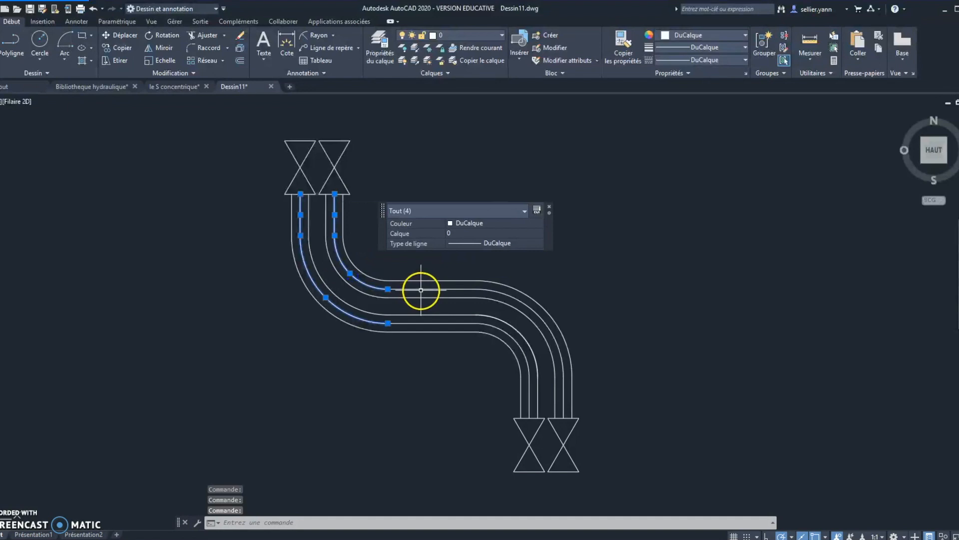
{"action": "left_click", "coordinate": [422, 289]}
{"action": "left_click", "coordinate": [431, 324]}
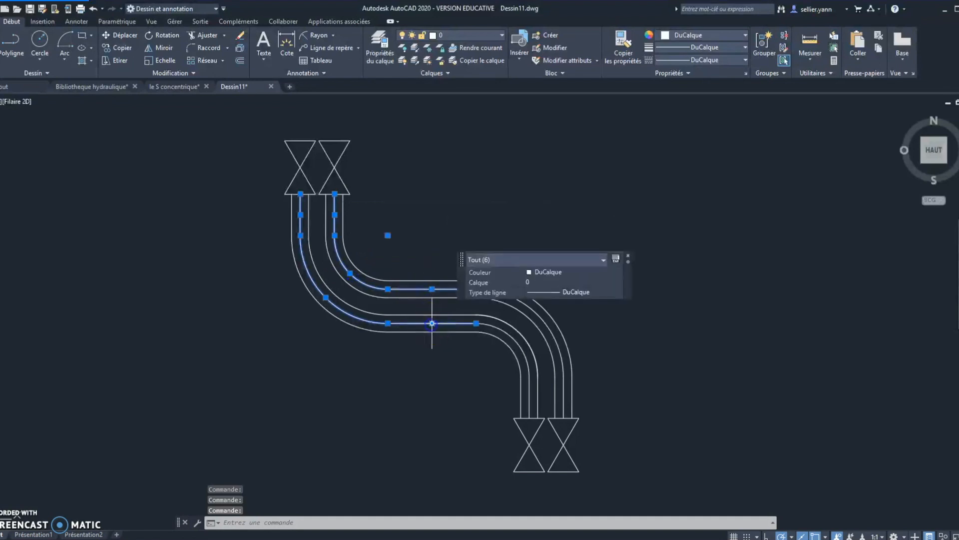
{"action": "left_click", "coordinate": [501, 329]}
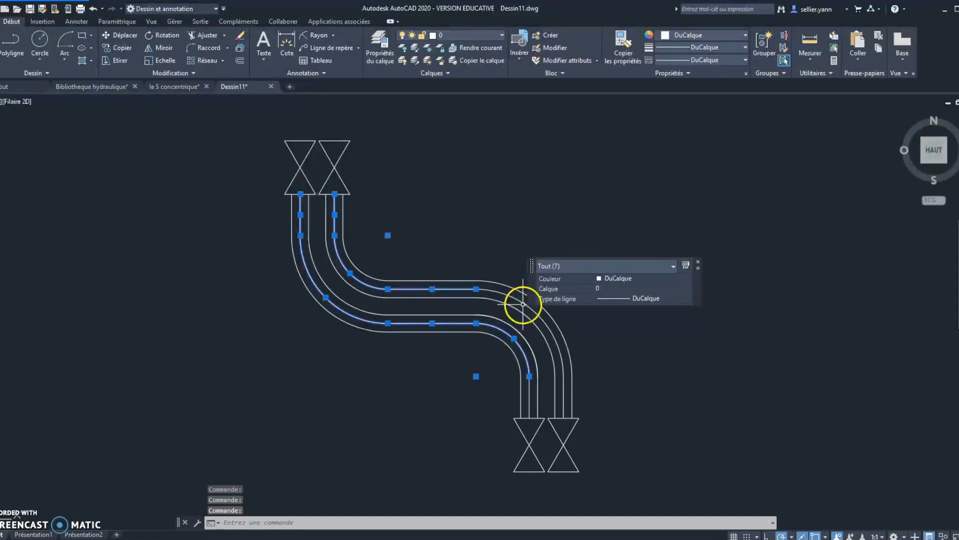
{"action": "left_click", "coordinate": [522, 302]}
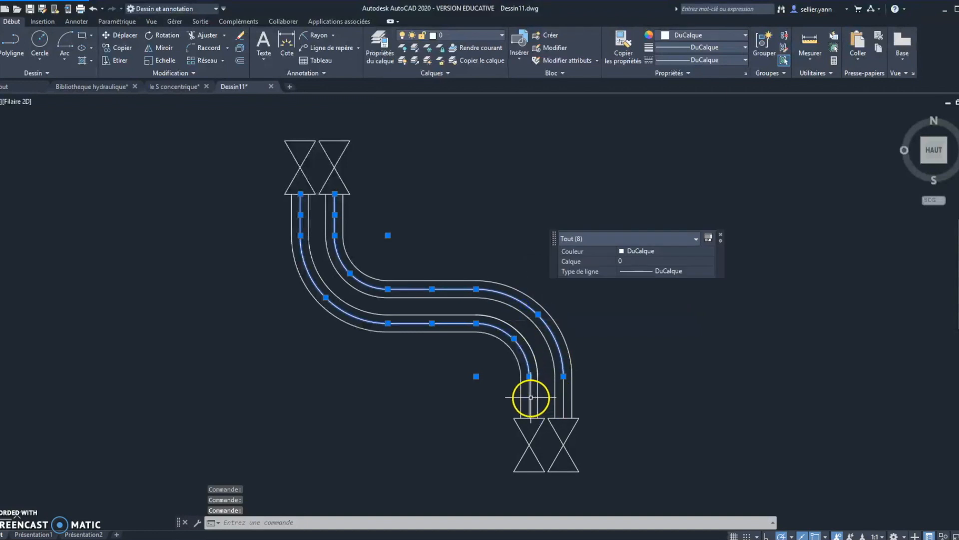
{"action": "left_click", "coordinate": [563, 397]}
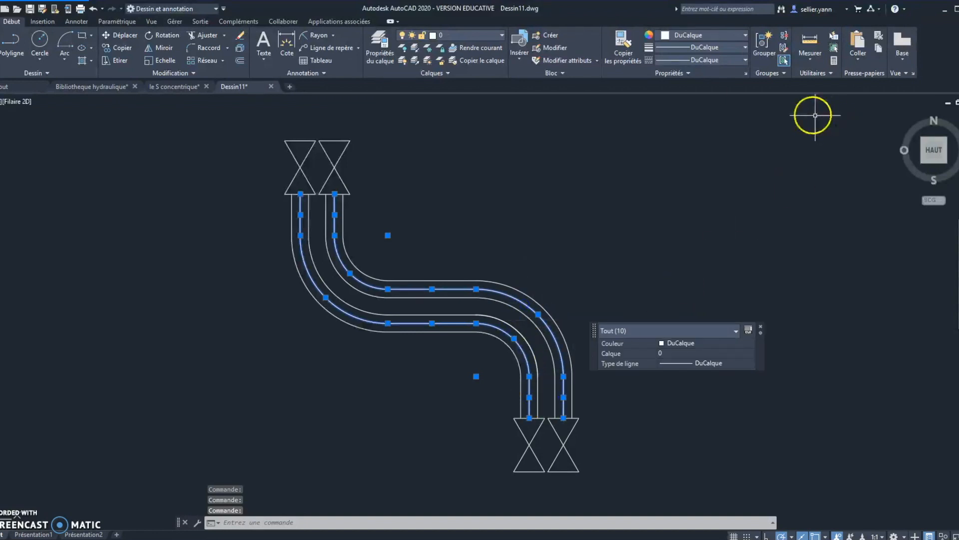
{"action": "left_click", "coordinate": [740, 364]}
{"action": "left_click", "coordinate": [720, 389]}
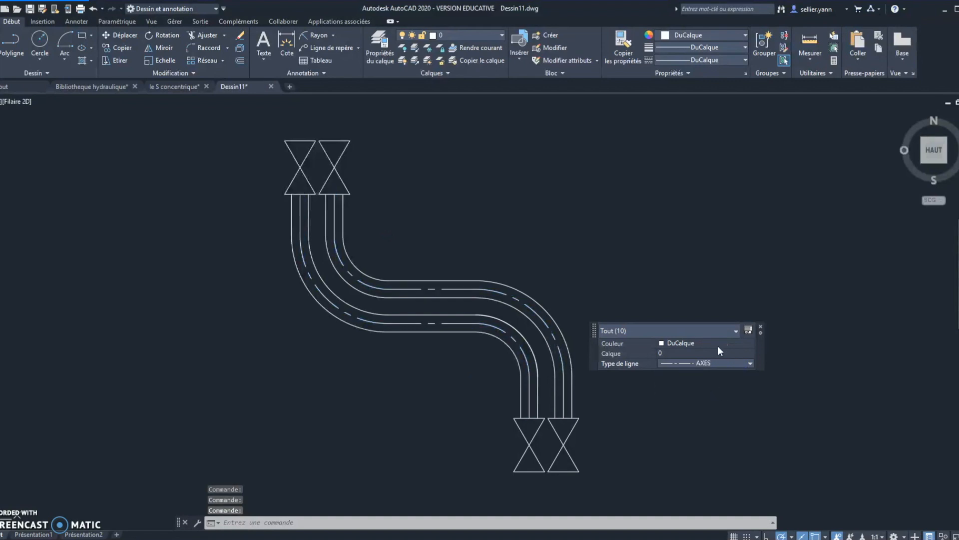
{"action": "key", "text": "Escape"}
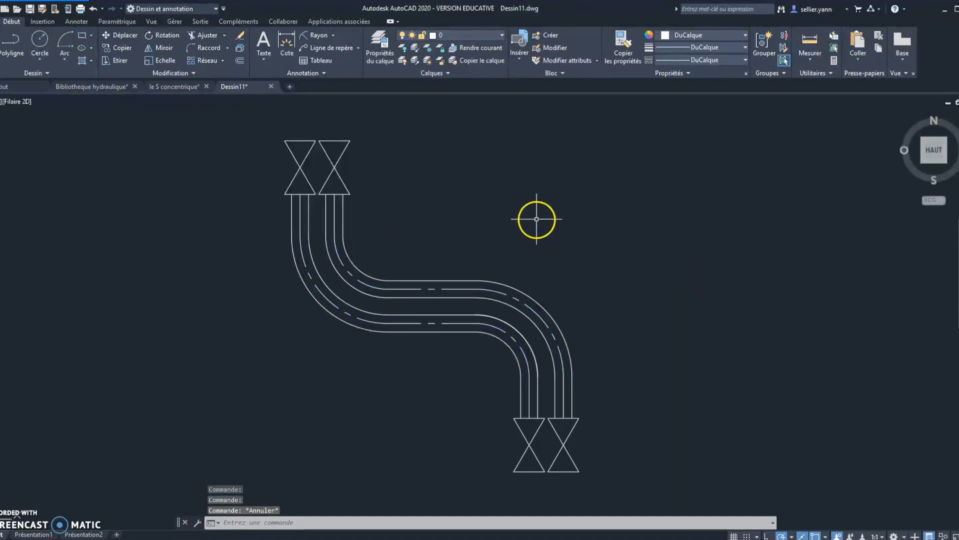
Step: Colour all ten wall segments of the left tube red, from the upper valve to the lower valve
{"action": "left_click", "coordinate": [292, 221]}
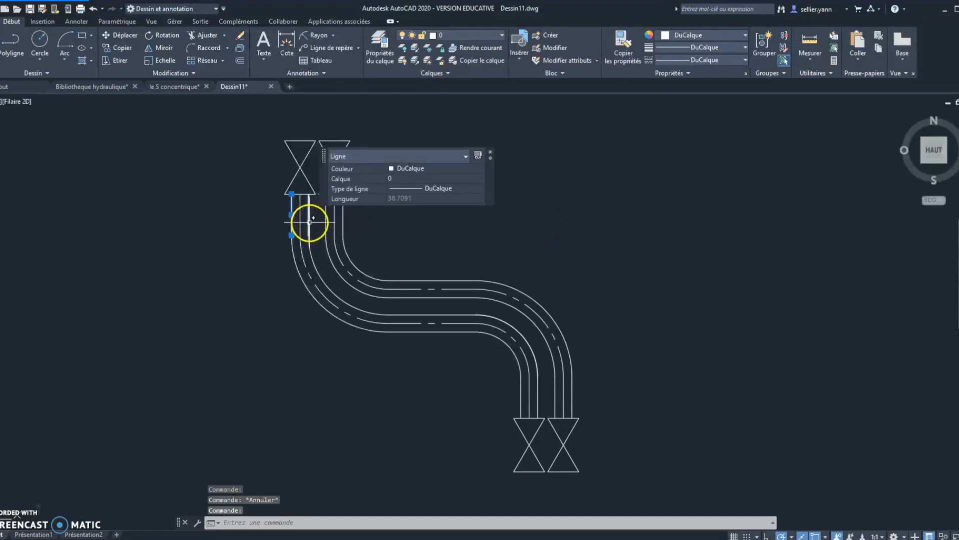
{"action": "left_click", "coordinate": [310, 221]}
{"action": "left_click", "coordinate": [298, 273]}
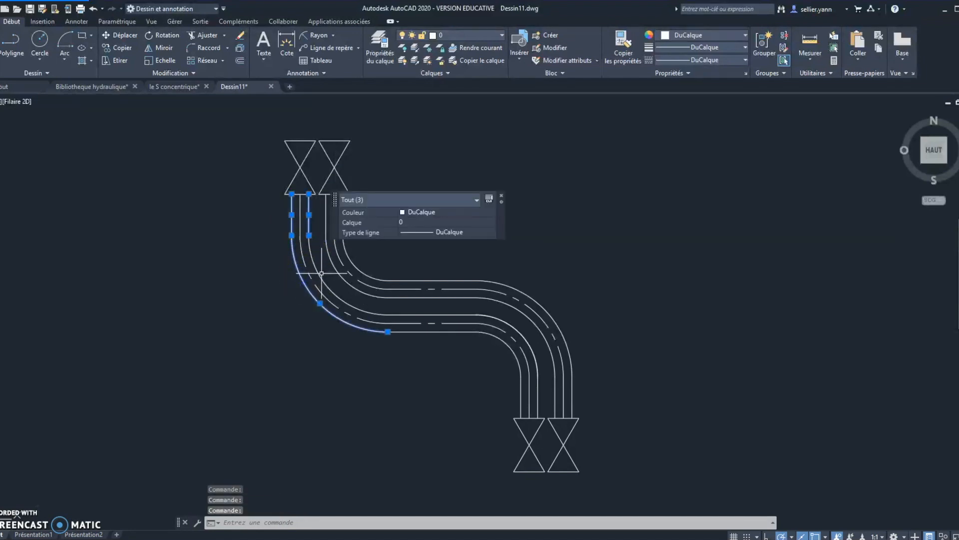
{"action": "left_click", "coordinate": [399, 314]}
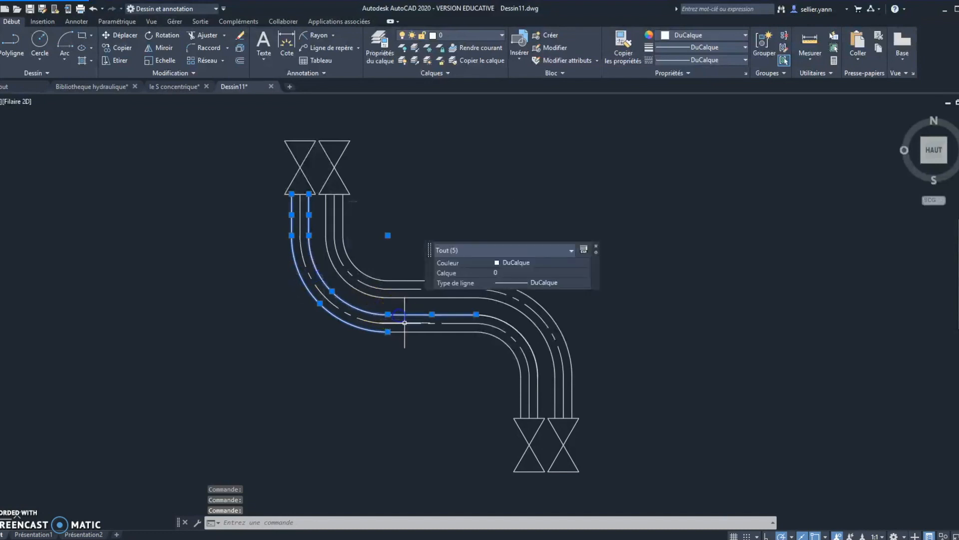
{"action": "left_click", "coordinate": [408, 331]}
{"action": "left_click", "coordinate": [516, 329]}
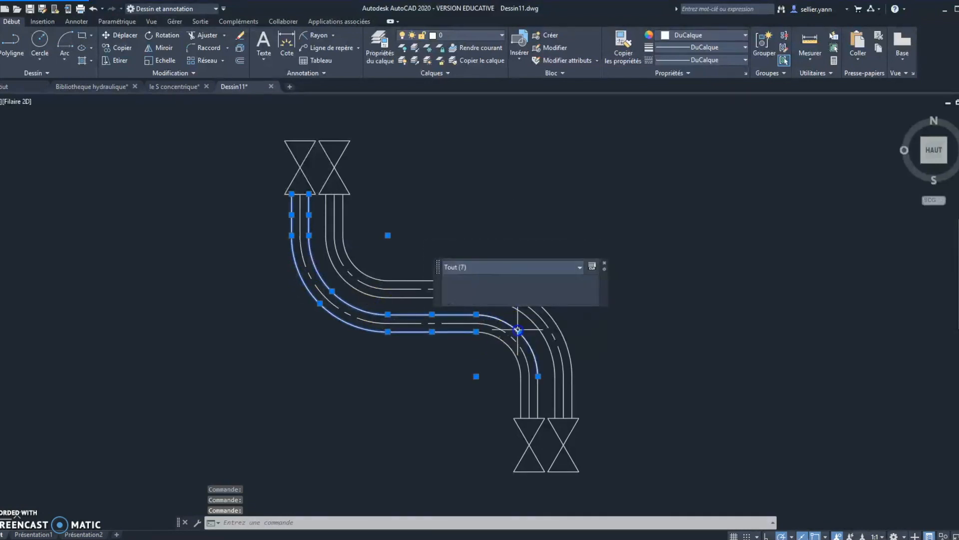
{"action": "left_click", "coordinate": [524, 387]}
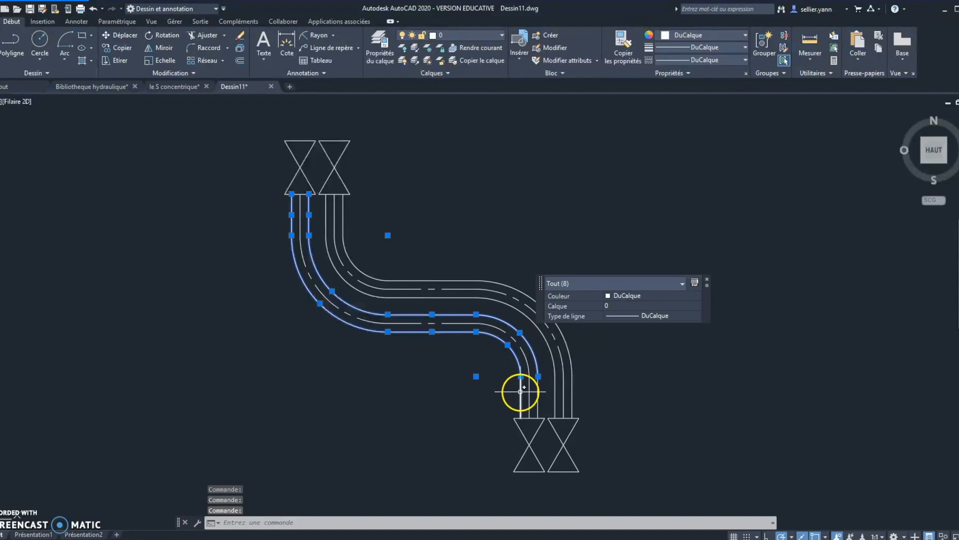
{"action": "left_click", "coordinate": [521, 392]}
{"action": "left_click", "coordinate": [538, 391]}
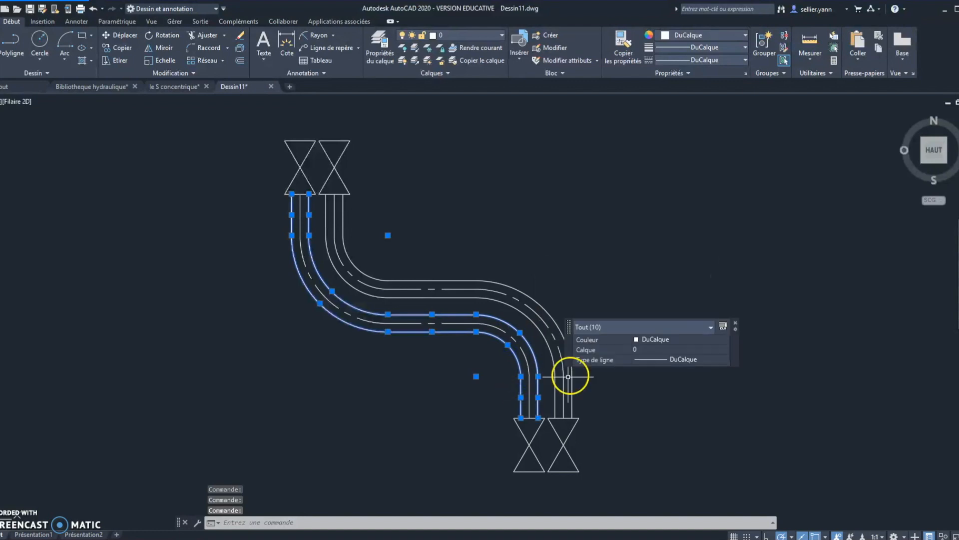
{"action": "left_click", "coordinate": [679, 340]}
{"action": "left_click", "coordinate": [728, 341]}
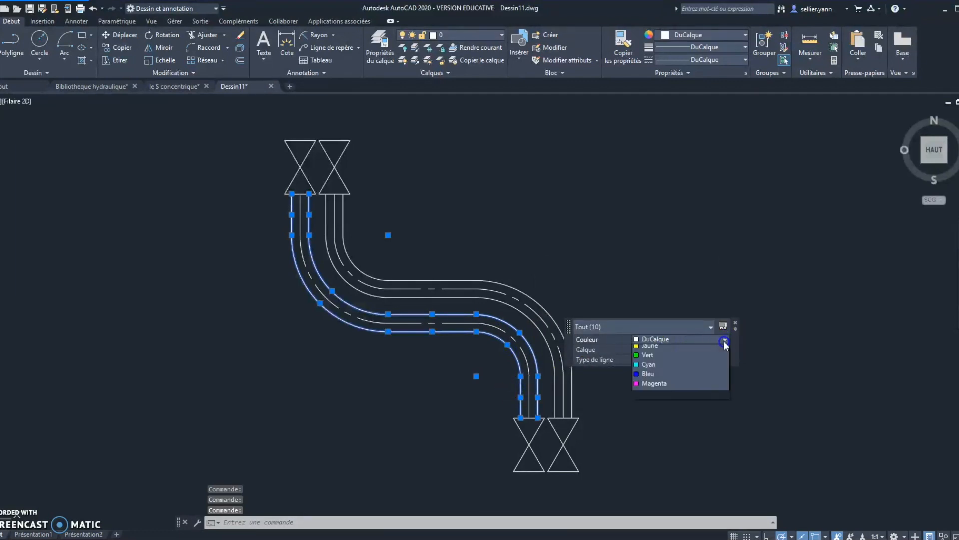
{"action": "left_click", "coordinate": [681, 368]}
{"action": "key", "text": "Escape"}
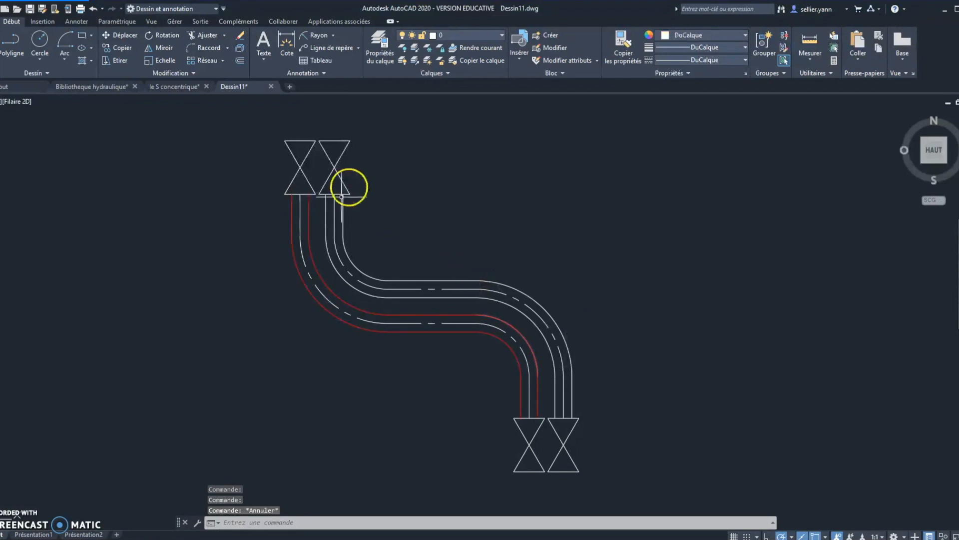
{"action": "left_click", "coordinate": [327, 210]}
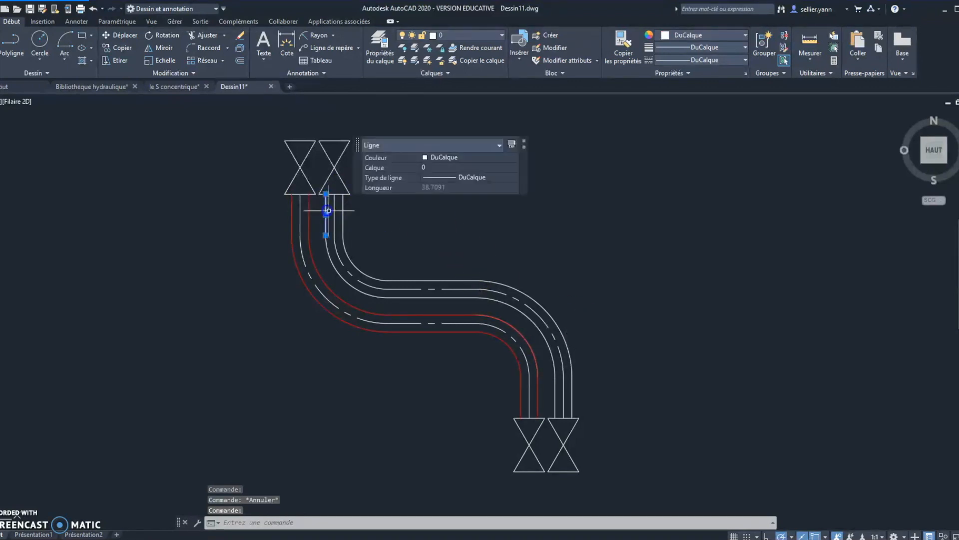
{"action": "left_click", "coordinate": [343, 212]}
{"action": "left_click", "coordinate": [331, 261]}
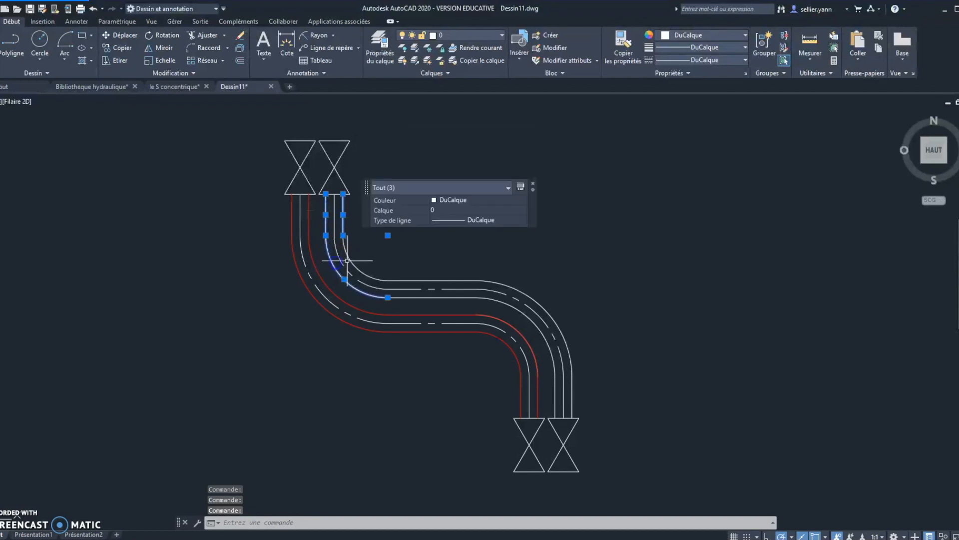
{"action": "left_click", "coordinate": [402, 300]}
{"action": "left_click", "coordinate": [408, 298]}
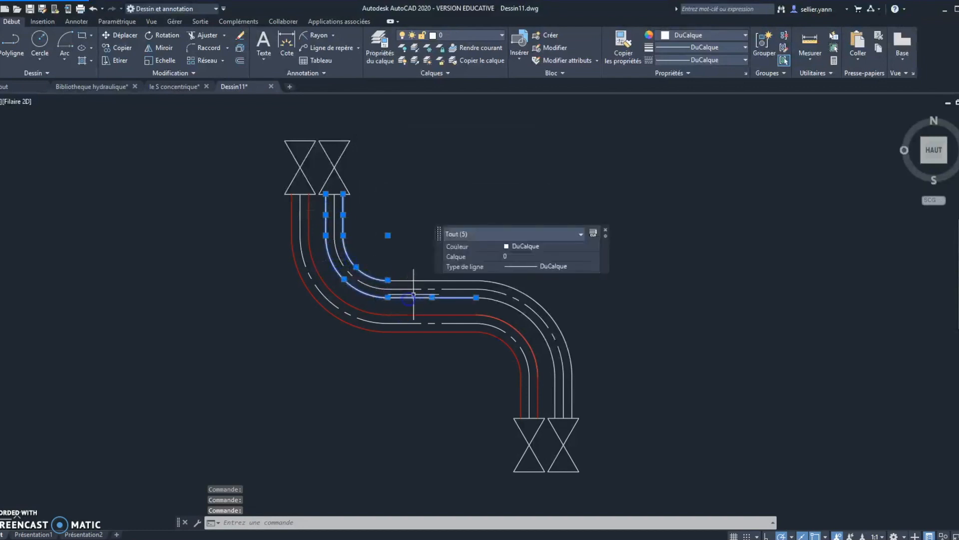
{"action": "left_click", "coordinate": [424, 280]}
{"action": "left_click", "coordinate": [529, 296]}
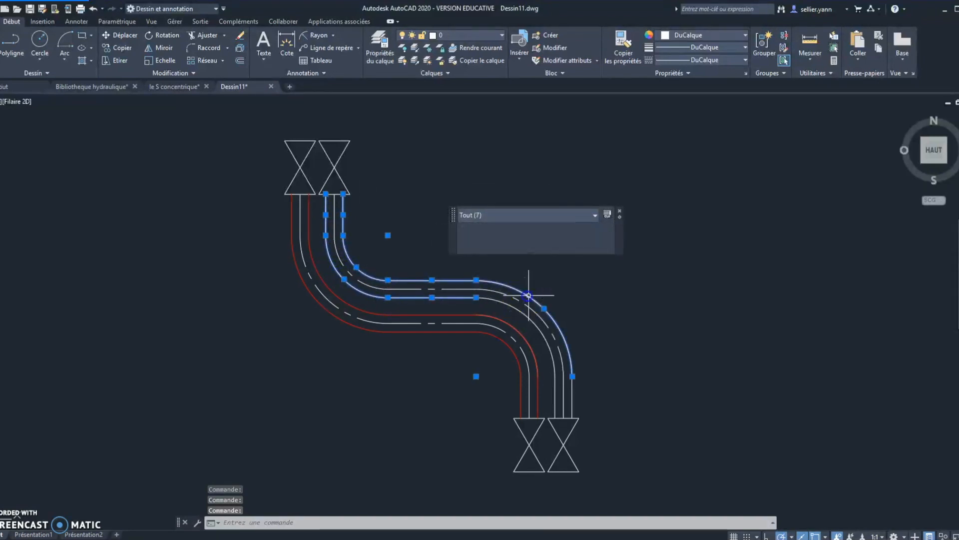
{"action": "left_click", "coordinate": [550, 365]}
{"action": "left_click", "coordinate": [554, 392]}
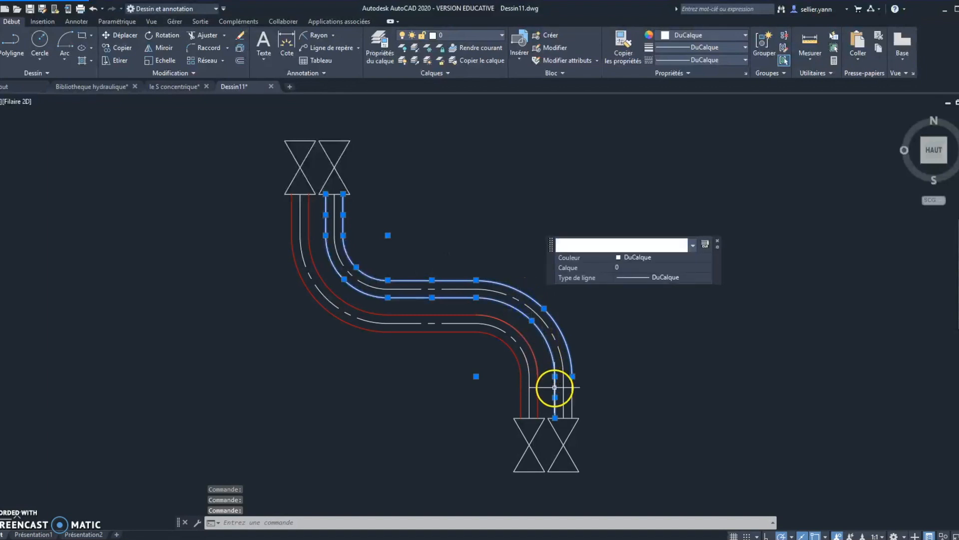
{"action": "key", "text": "Escape"}
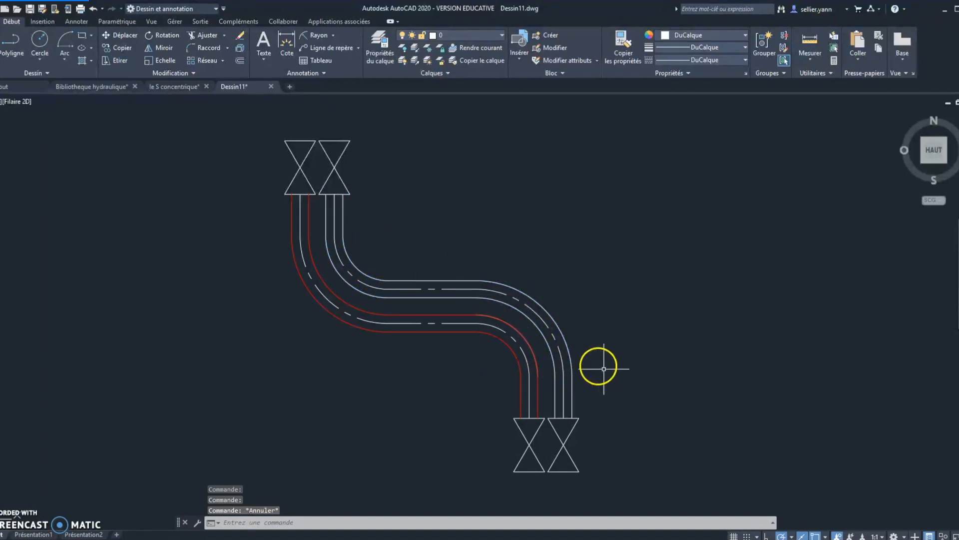
Step: Colour all ten wall segments of the right tube blue, from the upper valve to the lower valve
{"action": "left_click", "coordinate": [325, 218]}
{"action": "left_click", "coordinate": [337, 270]}
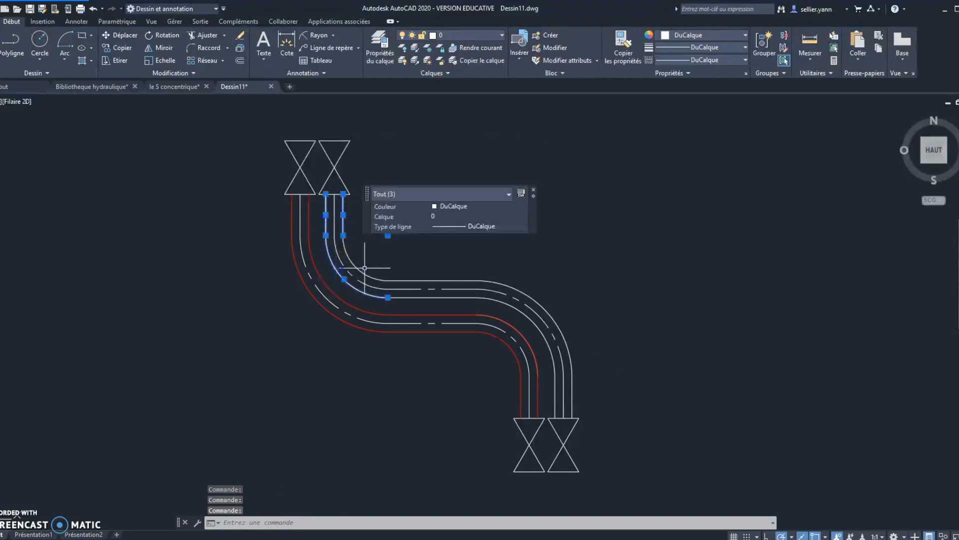
{"action": "left_click", "coordinate": [368, 273]}
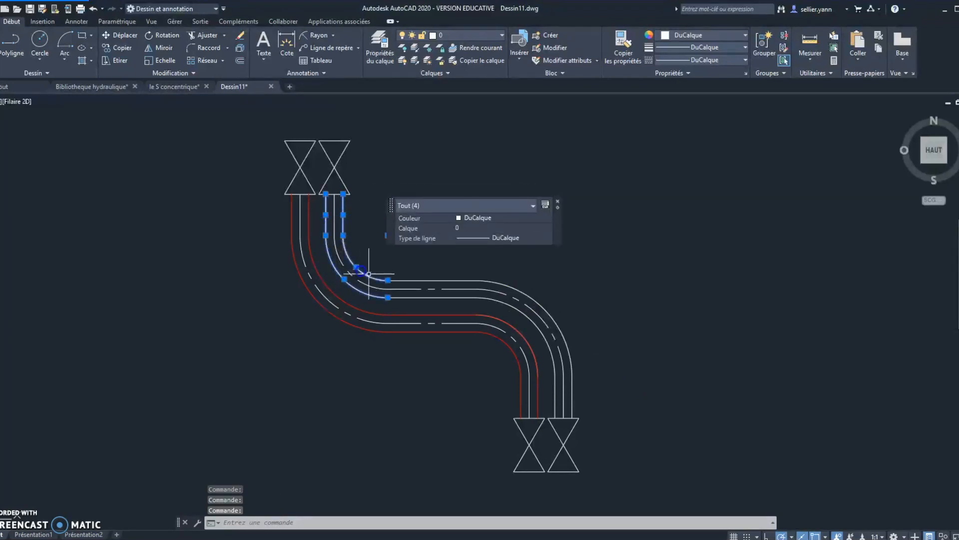
{"action": "left_click", "coordinate": [420, 280]}
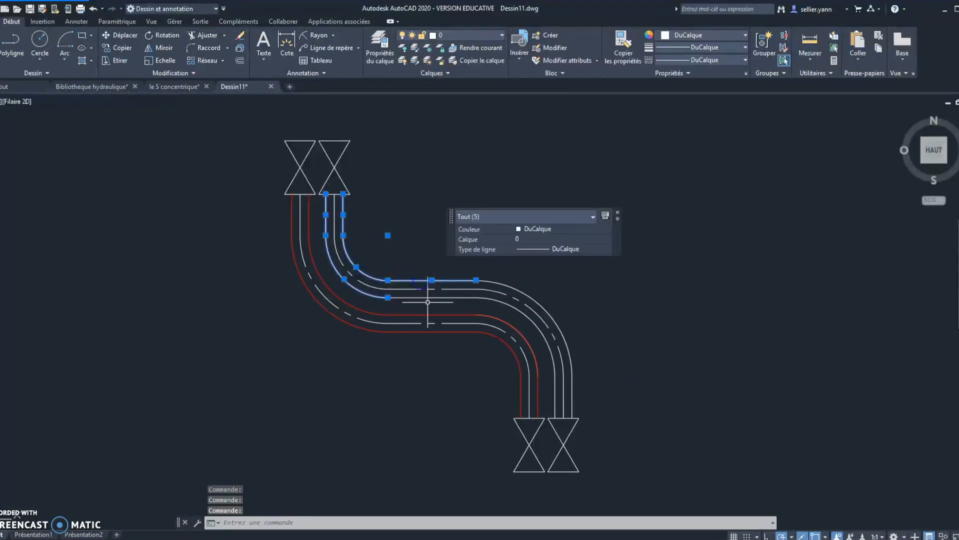
{"action": "left_click", "coordinate": [509, 299]}
{"action": "left_click", "coordinate": [519, 291]}
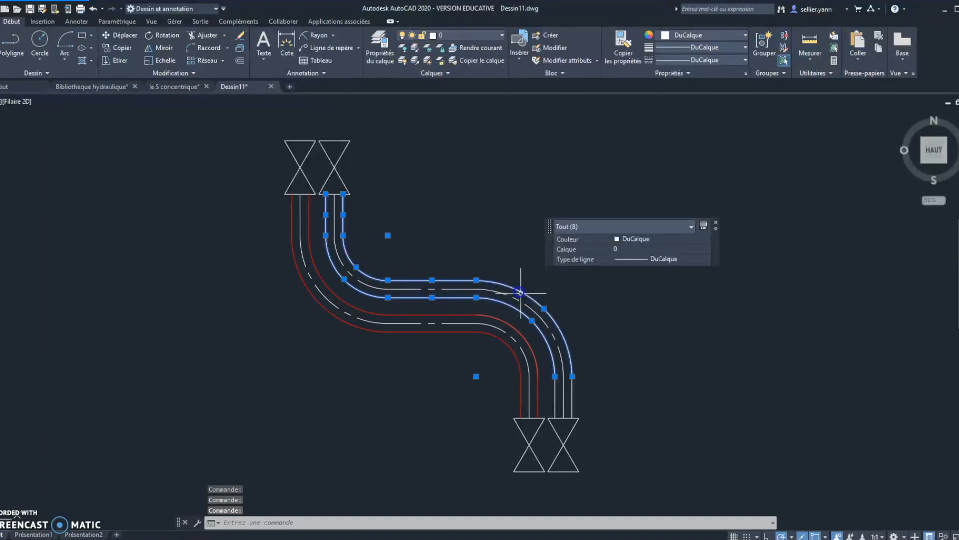
{"action": "left_click", "coordinate": [555, 396]}
{"action": "left_click", "coordinate": [572, 397]}
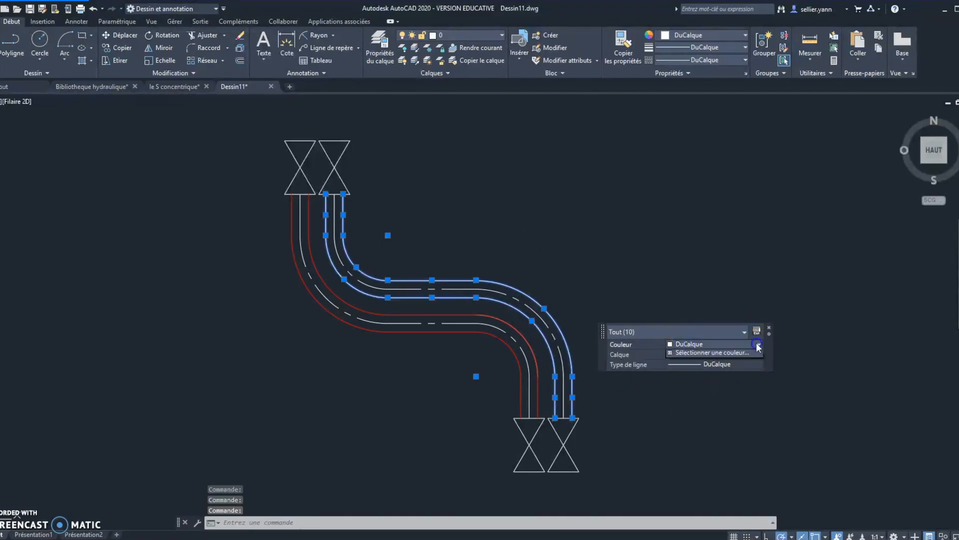
{"action": "left_click", "coordinate": [694, 408]}
{"action": "key", "text": "Escape"}
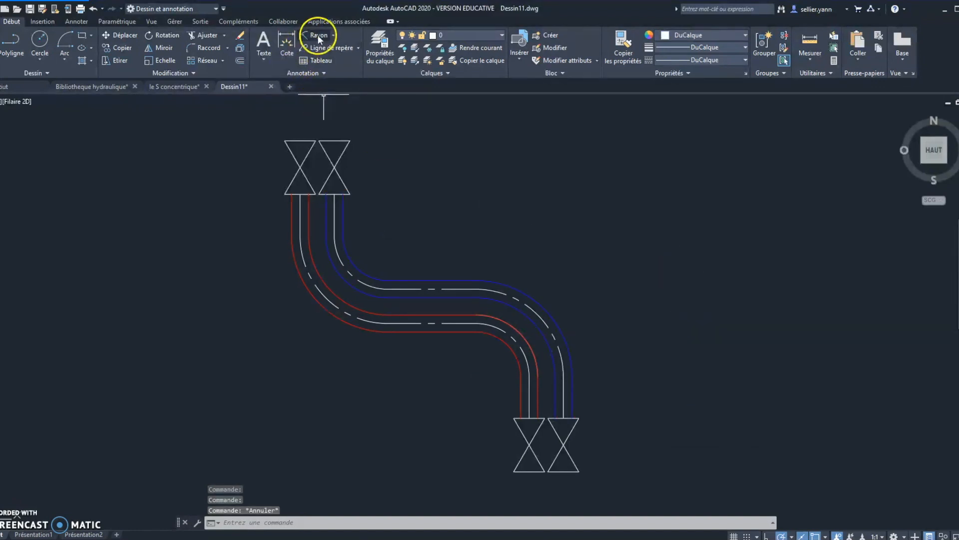
{"action": "left_click", "coordinate": [335, 34]}
{"action": "left_click", "coordinate": [328, 56]}
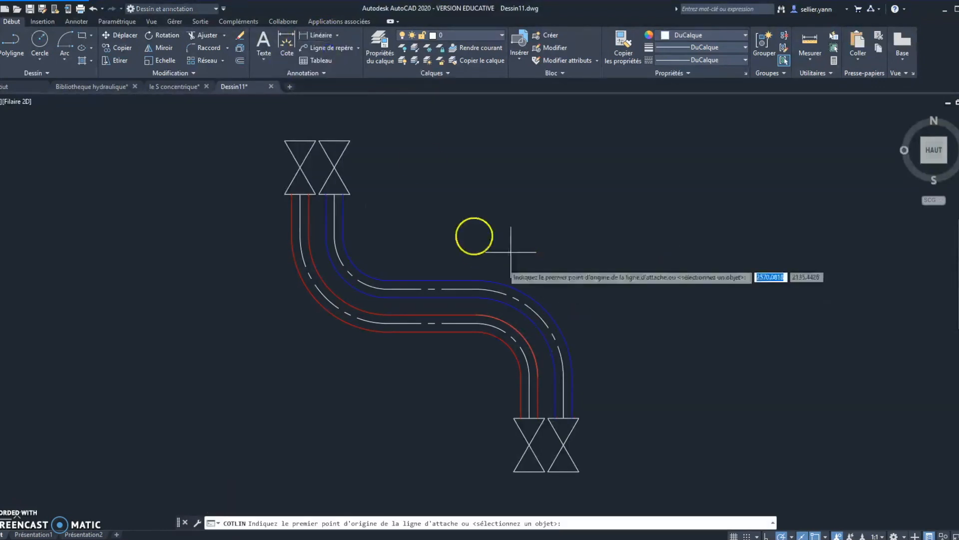
{"action": "left_click", "coordinate": [337, 196]}
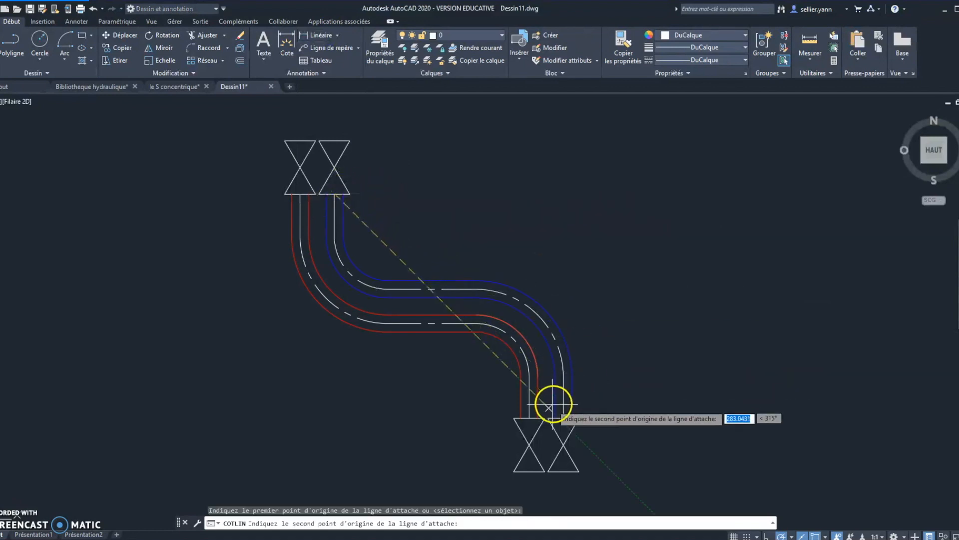
{"action": "left_click", "coordinate": [574, 418]}
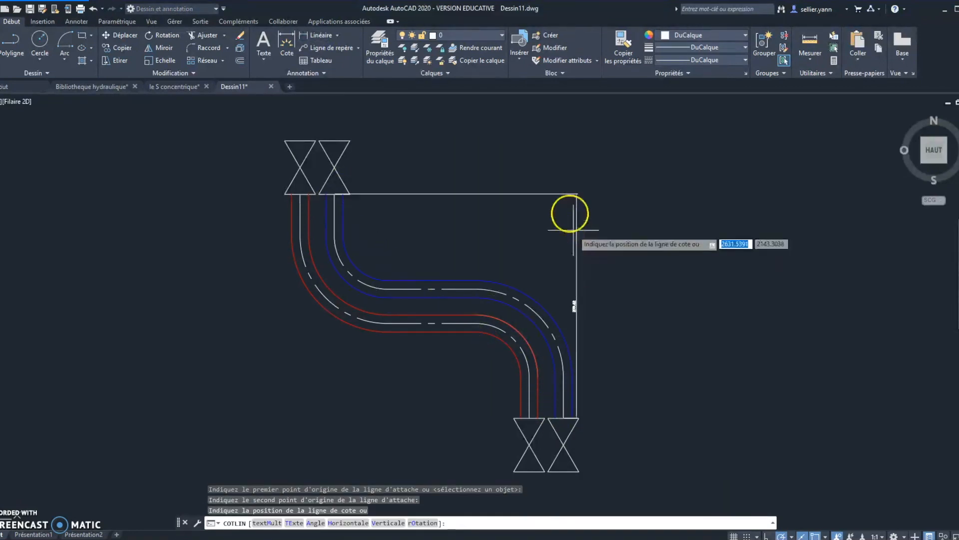
{"action": "key", "text": "Escape"}
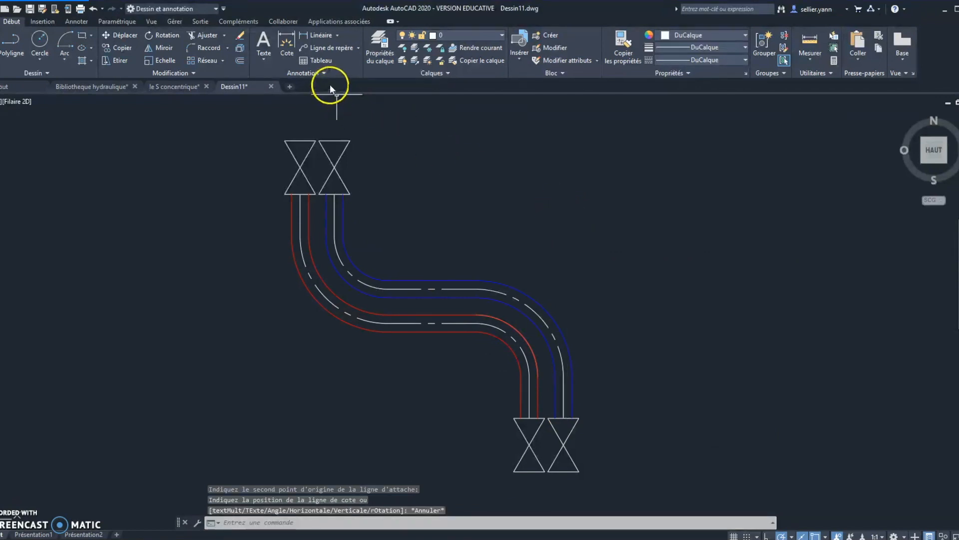
Step: Set the current dimension style to Copie de ISO-80
{"action": "left_click", "coordinate": [320, 74]}
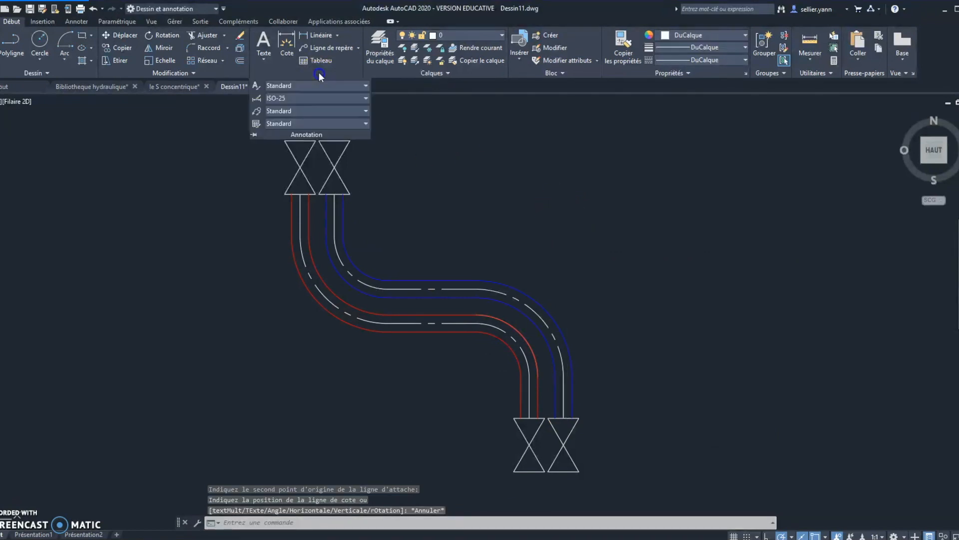
{"action": "left_click", "coordinate": [362, 99]}
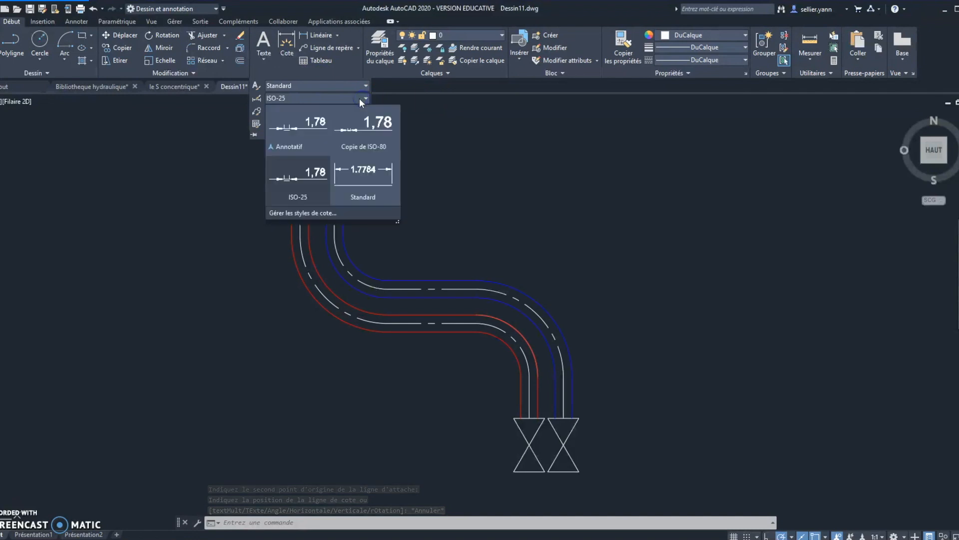
{"action": "left_click", "coordinate": [370, 128]}
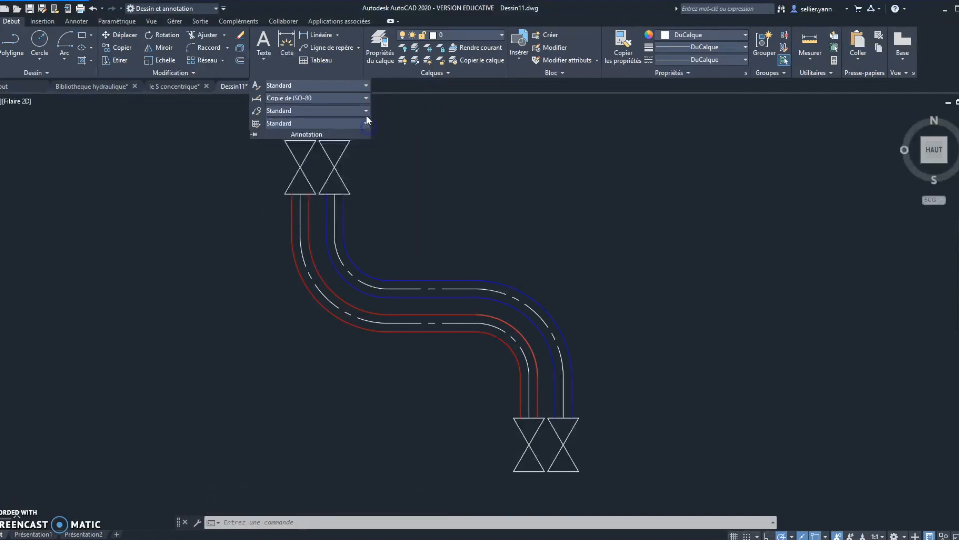
Step: Add vertical and horizontal linear dimensions between the upper and lower valve ends of the right tube's centreline
{"action": "left_click", "coordinate": [322, 34]}
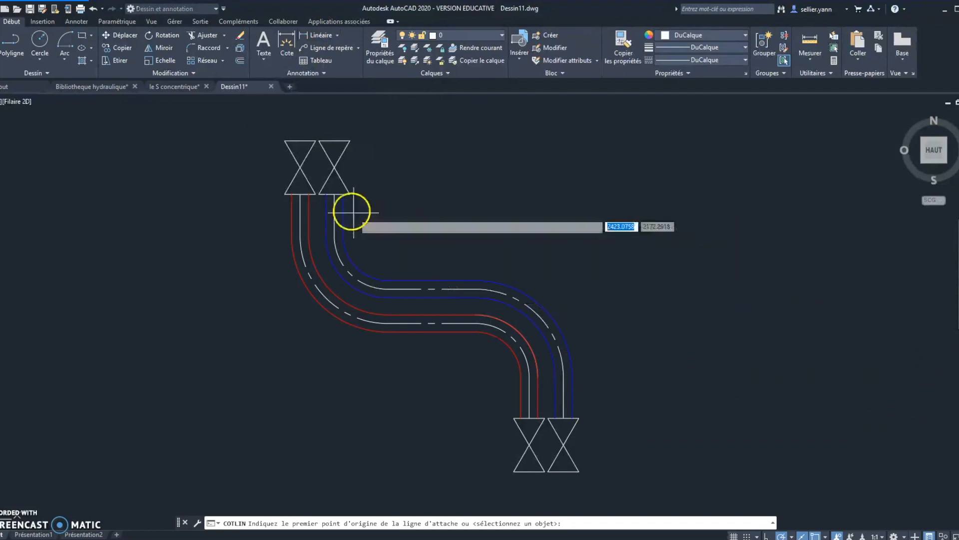
{"action": "left_click", "coordinate": [334, 194]}
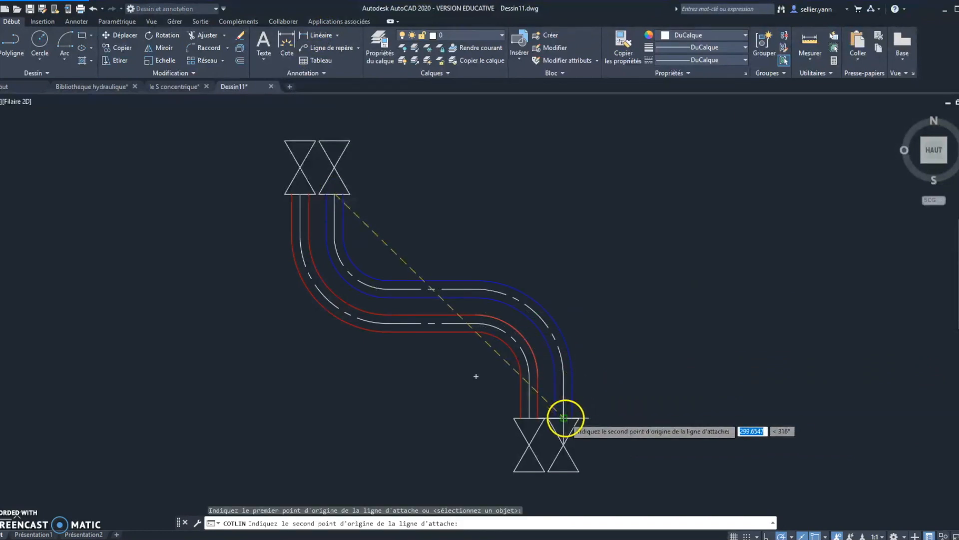
{"action": "left_click", "coordinate": [563, 417]}
{"action": "left_click", "coordinate": [628, 269]}
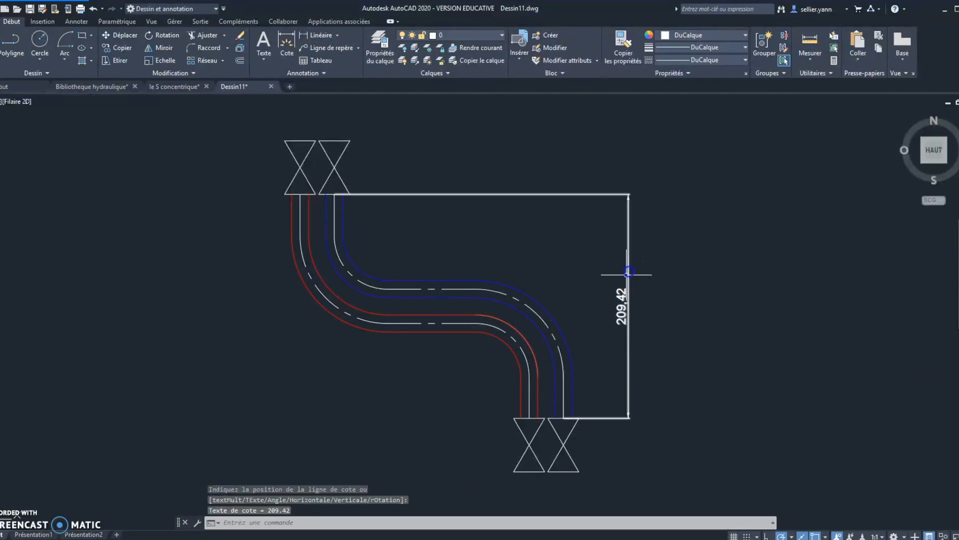
{"action": "left_click", "coordinate": [324, 36]}
{"action": "left_click", "coordinate": [335, 194]}
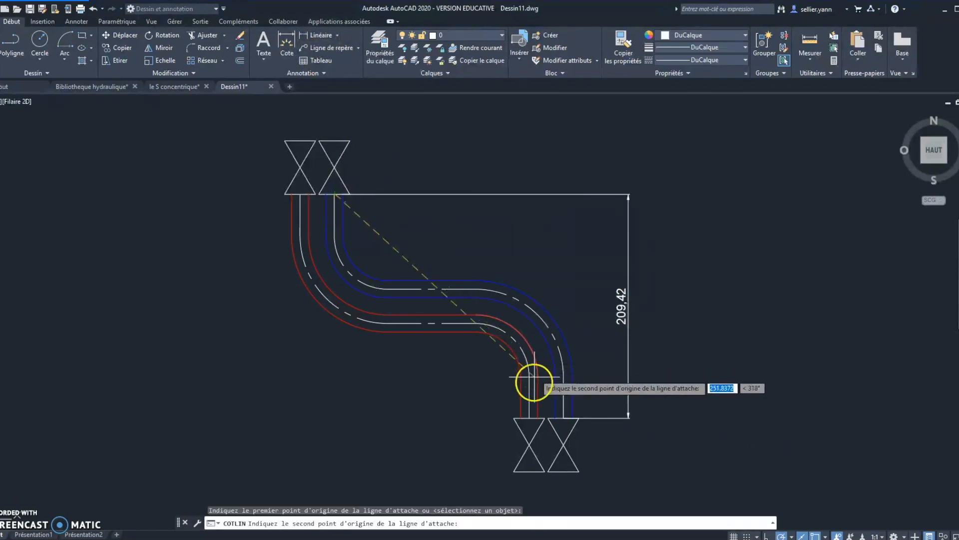
{"action": "left_click", "coordinate": [563, 418]}
{"action": "left_click", "coordinate": [540, 151]}
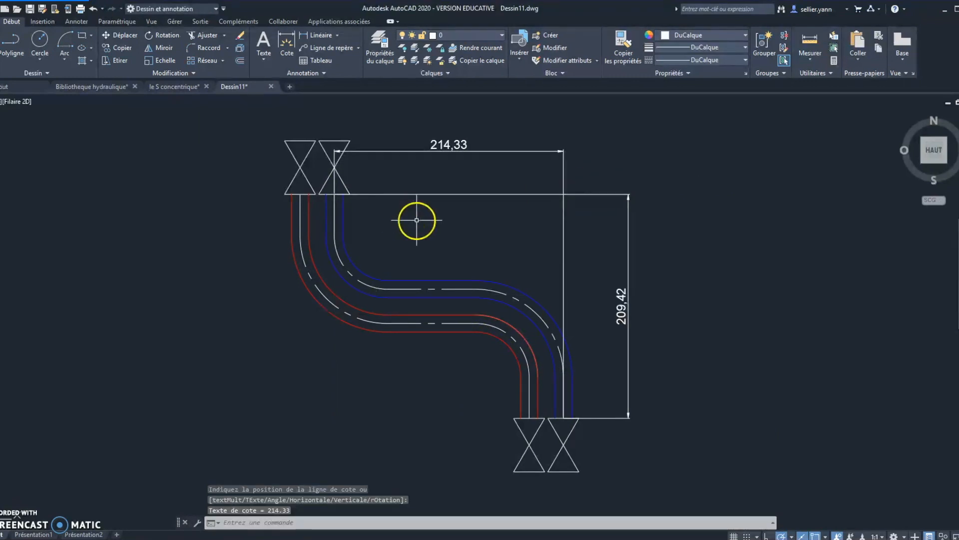
Step: Dimension the two short vertical straight centreline segments of the left tube, at the upper valve and at the lower valve
{"action": "left_click", "coordinate": [315, 36]}
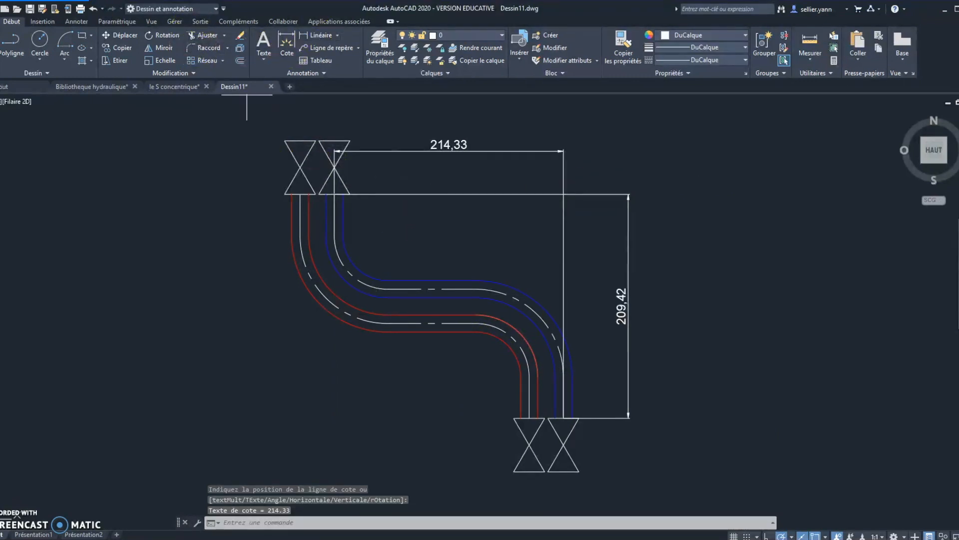
{"action": "left_click", "coordinate": [300, 194]}
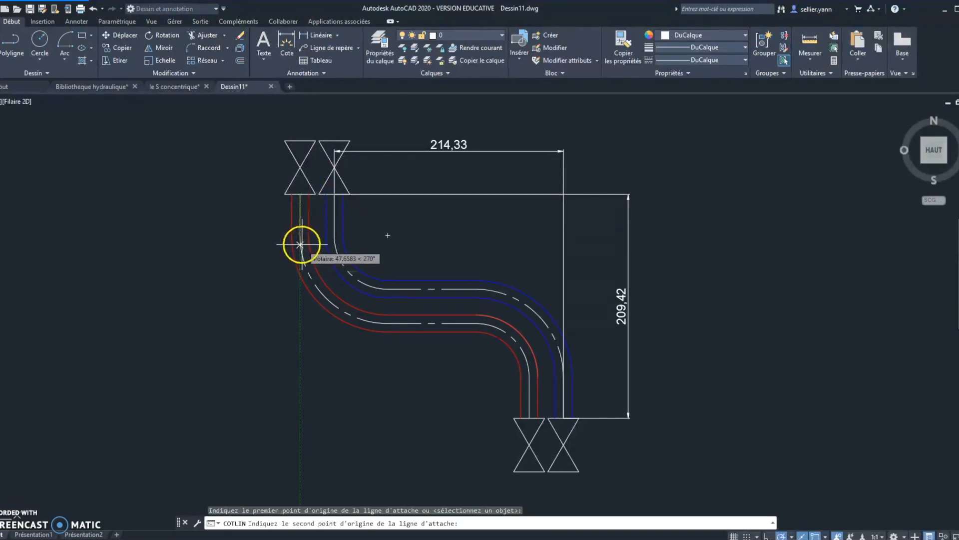
{"action": "left_click", "coordinate": [301, 234]}
{"action": "left_click", "coordinate": [270, 237]}
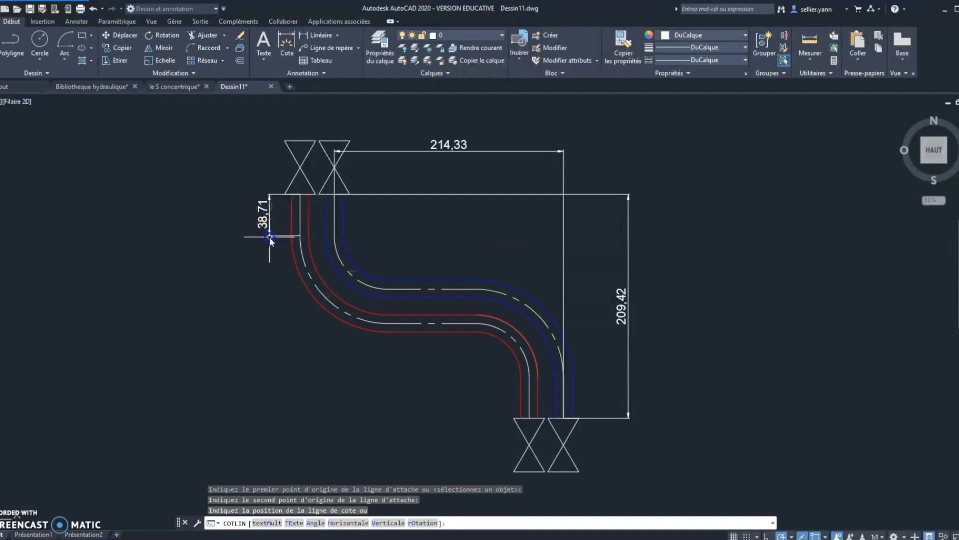
{"action": "left_click", "coordinate": [323, 35]}
{"action": "left_click", "coordinate": [529, 418]}
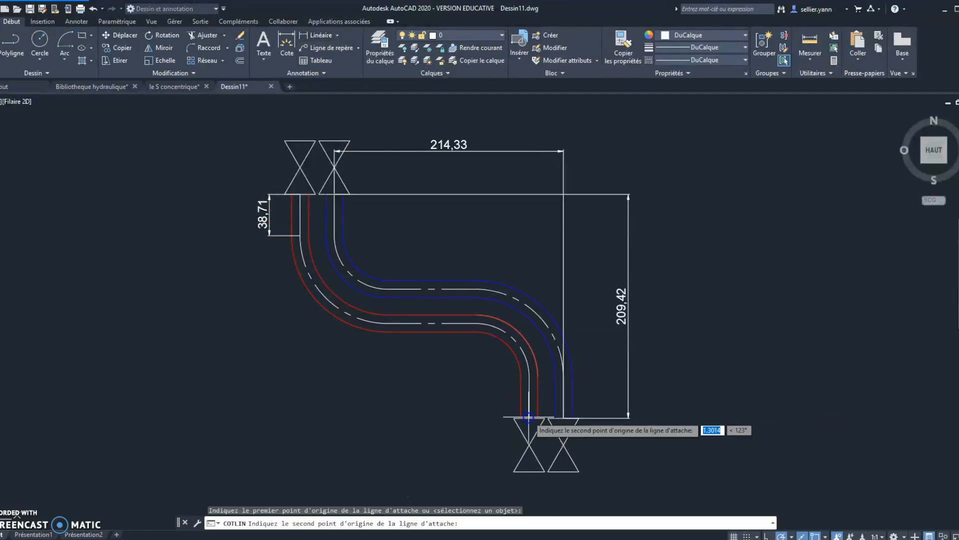
{"action": "left_click", "coordinate": [527, 377]}
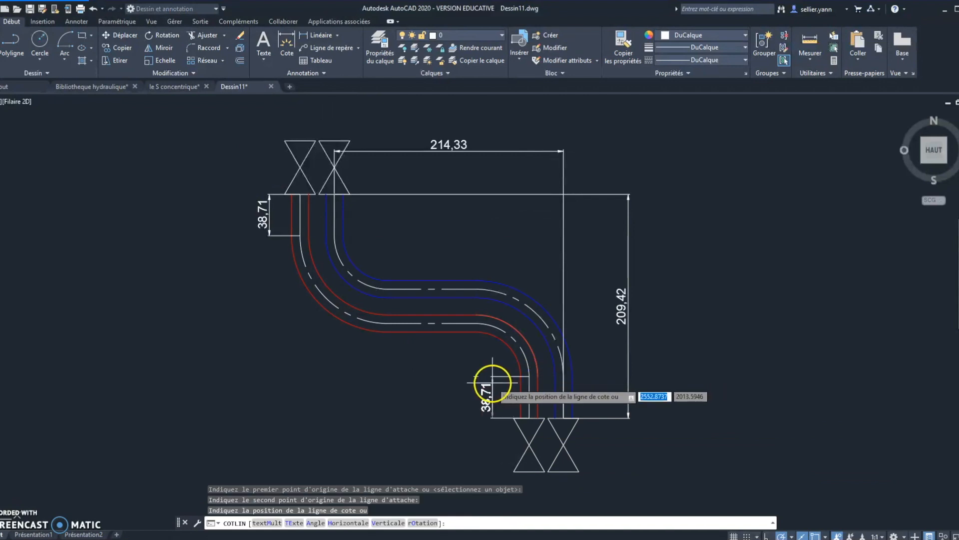
{"action": "left_click", "coordinate": [492, 383]}
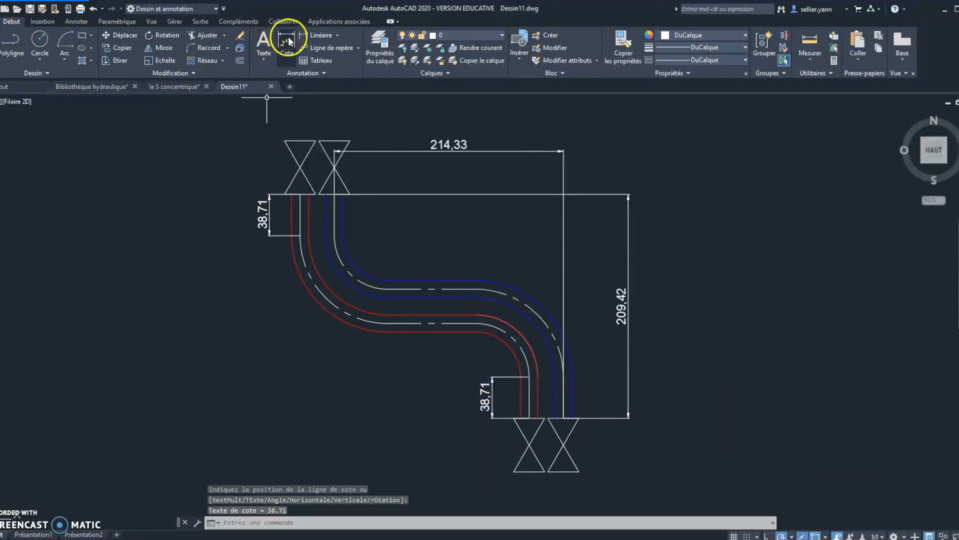
Step: Dimension the horizontal straight centreline segment of the left tube, placing the linear dimension below the tube
{"action": "left_click", "coordinate": [315, 36]}
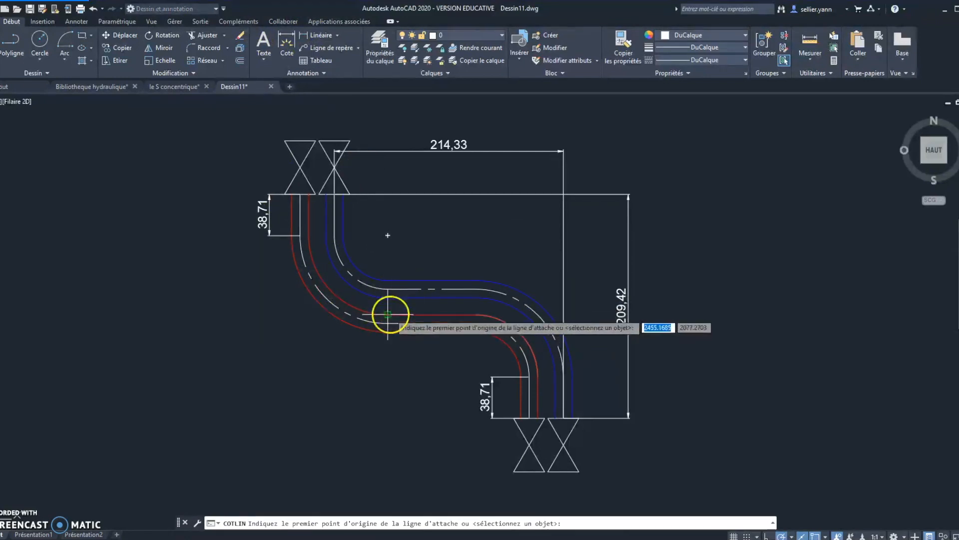
{"action": "left_click", "coordinate": [387, 324]}
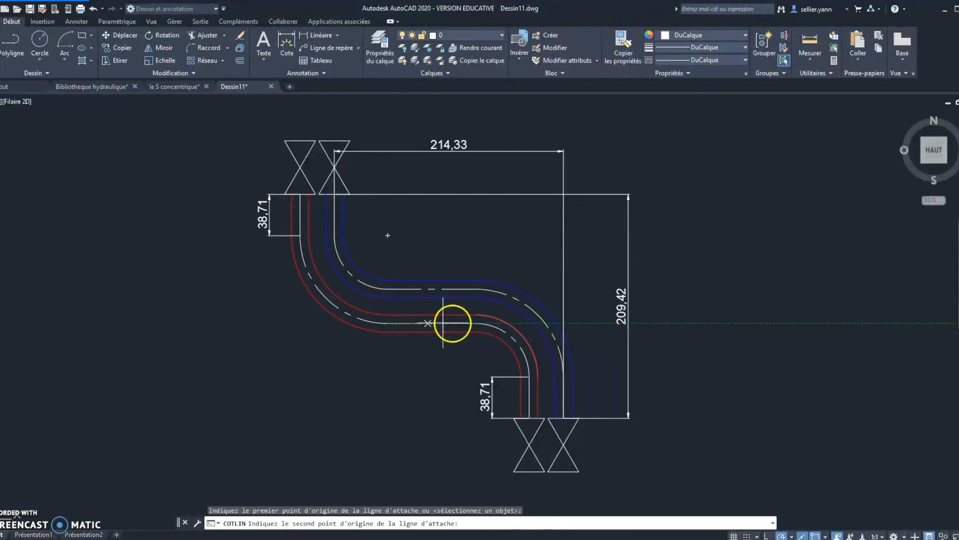
{"action": "left_click", "coordinate": [479, 323]}
{"action": "left_click", "coordinate": [461, 353]}
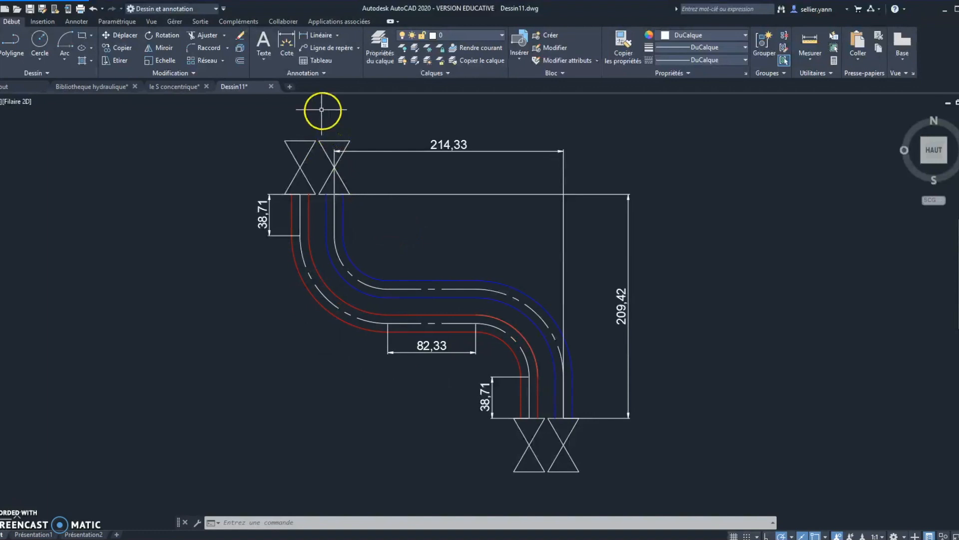
Step: Add arc length dimensions to the upper and lower bend centrelines of the left tube
{"action": "left_click", "coordinate": [337, 35]}
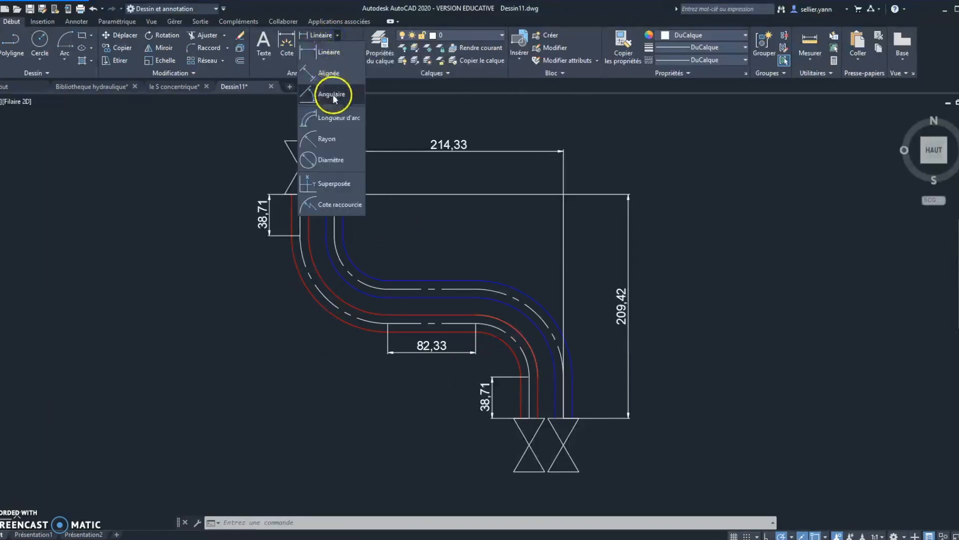
{"action": "left_click", "coordinate": [333, 118]}
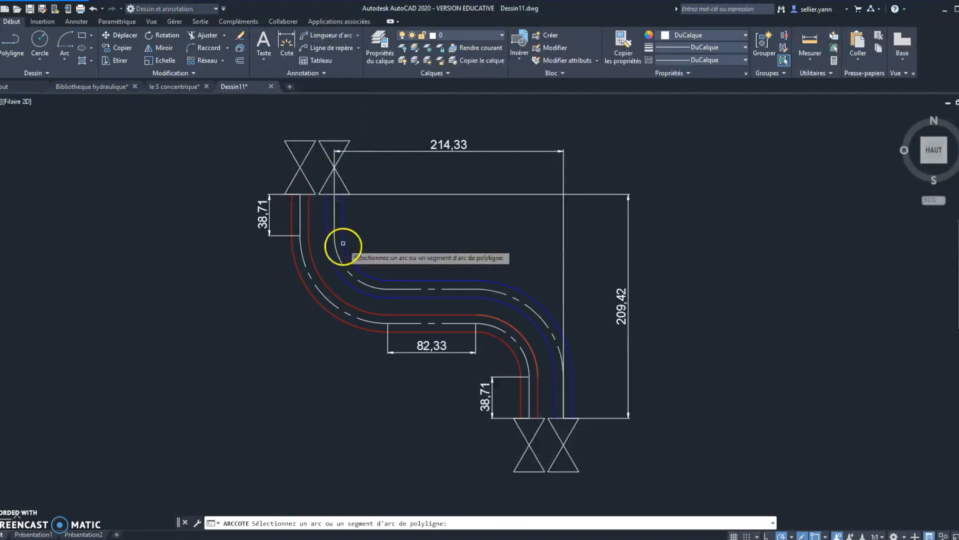
{"action": "left_click", "coordinate": [325, 295]}
{"action": "left_click", "coordinate": [284, 316]}
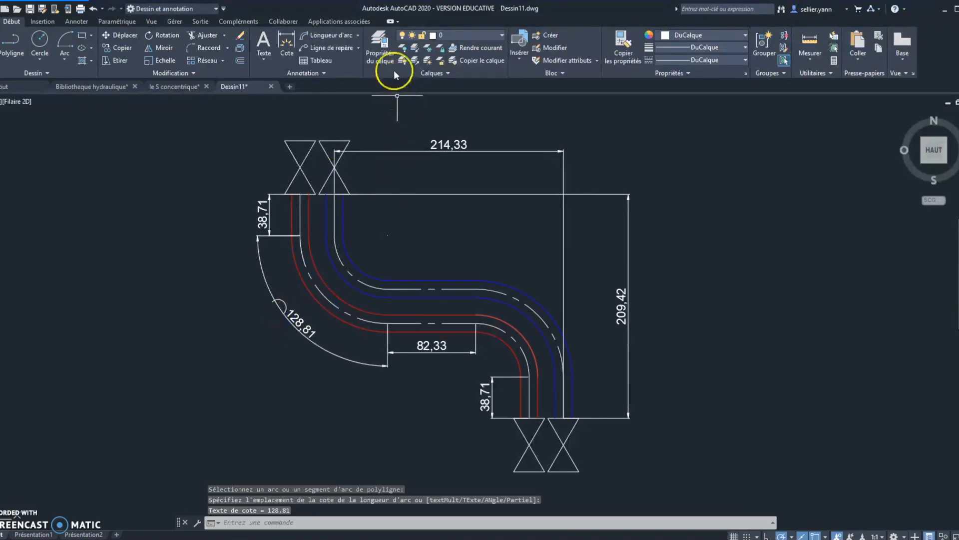
{"action": "left_click", "coordinate": [337, 36]}
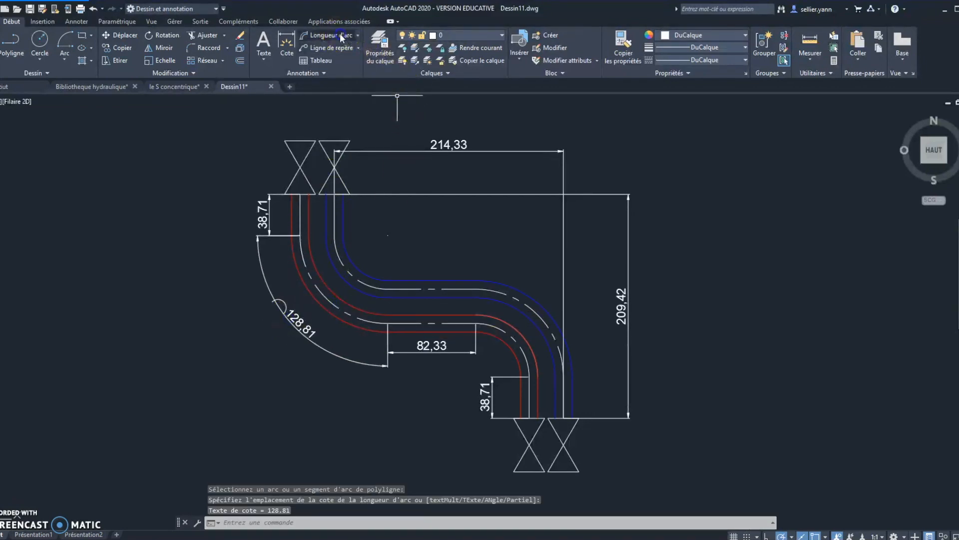
{"action": "left_click", "coordinate": [517, 344]}
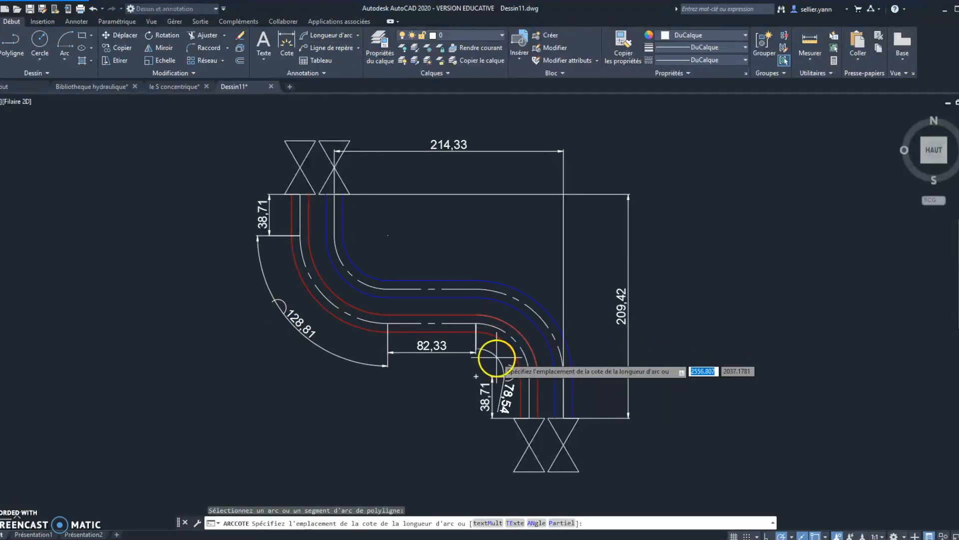
{"action": "left_click", "coordinate": [496, 359]}
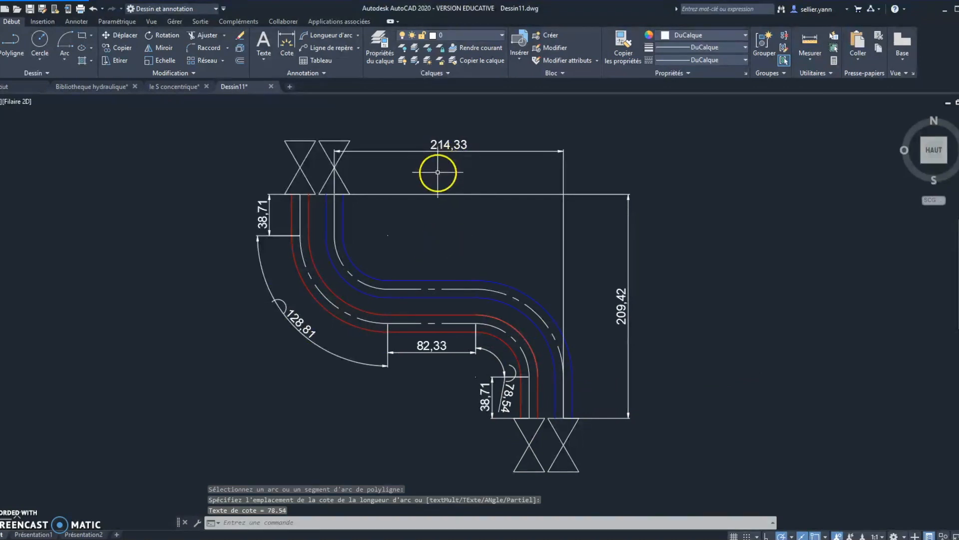
Step: Add radius dimensions to the upper bend centrelines of the right and left tubes, placing both inside the bend
{"action": "left_click", "coordinate": [358, 35]}
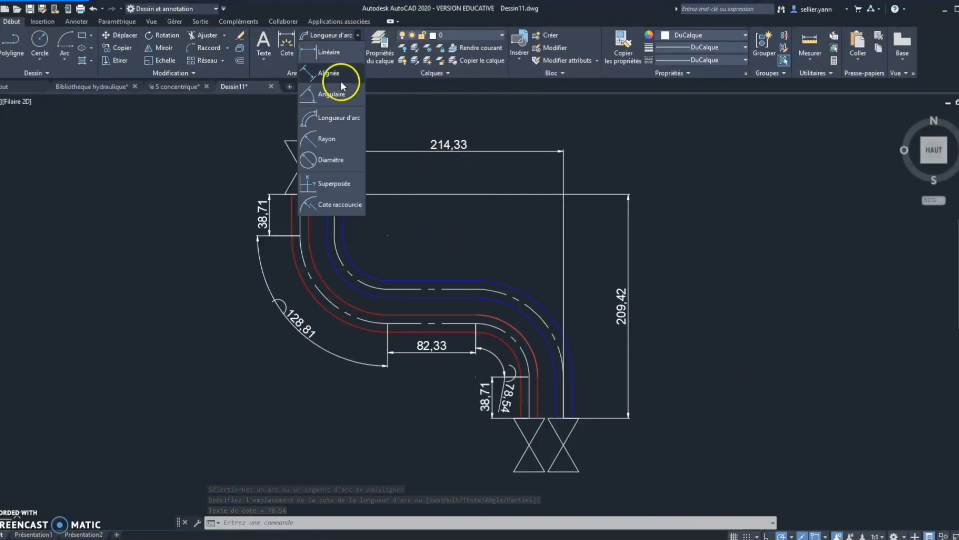
{"action": "left_click", "coordinate": [334, 143]}
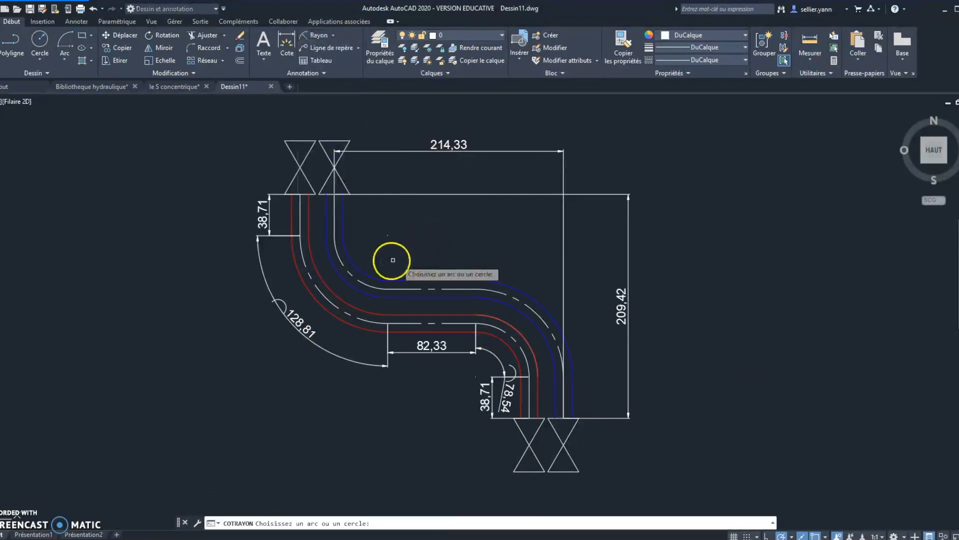
{"action": "left_click", "coordinate": [341, 259]}
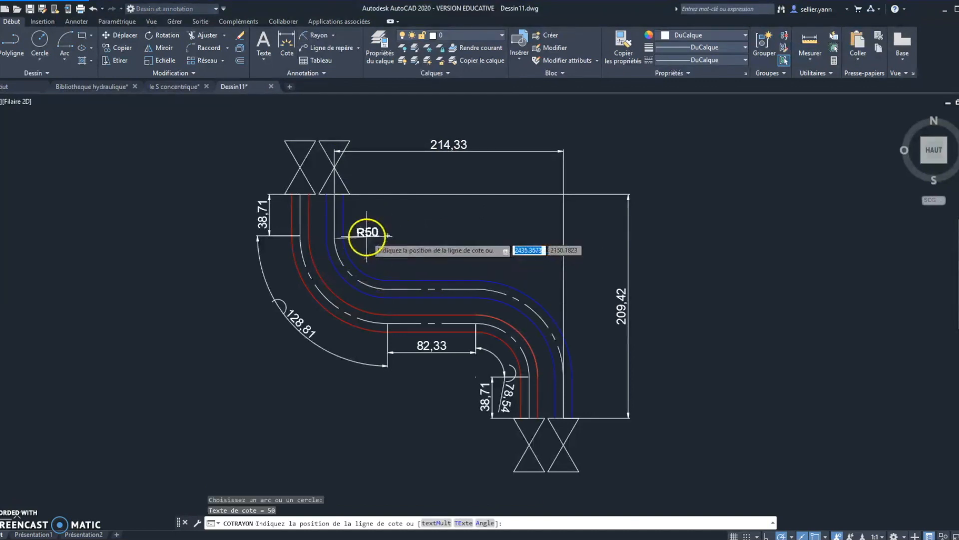
{"action": "left_click", "coordinate": [368, 243]}
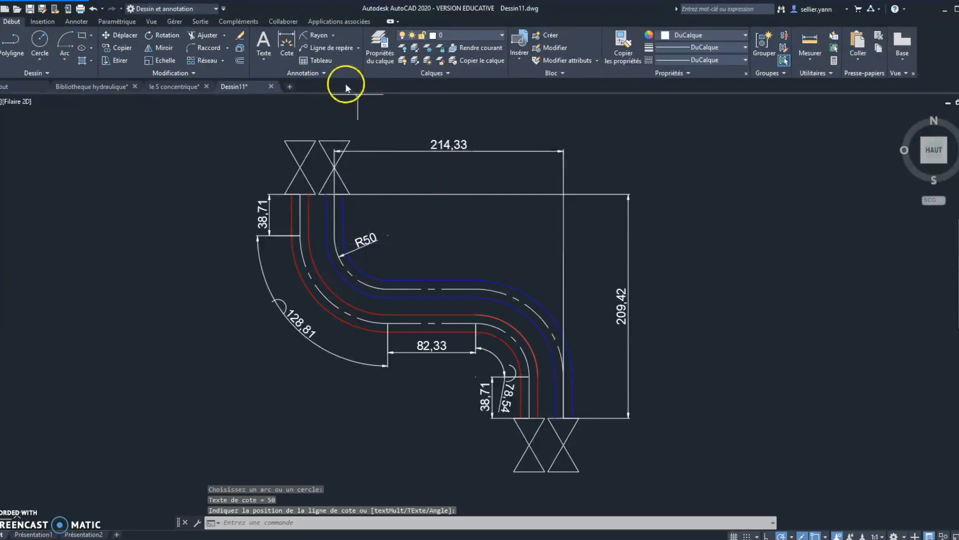
{"action": "left_click", "coordinate": [321, 40]}
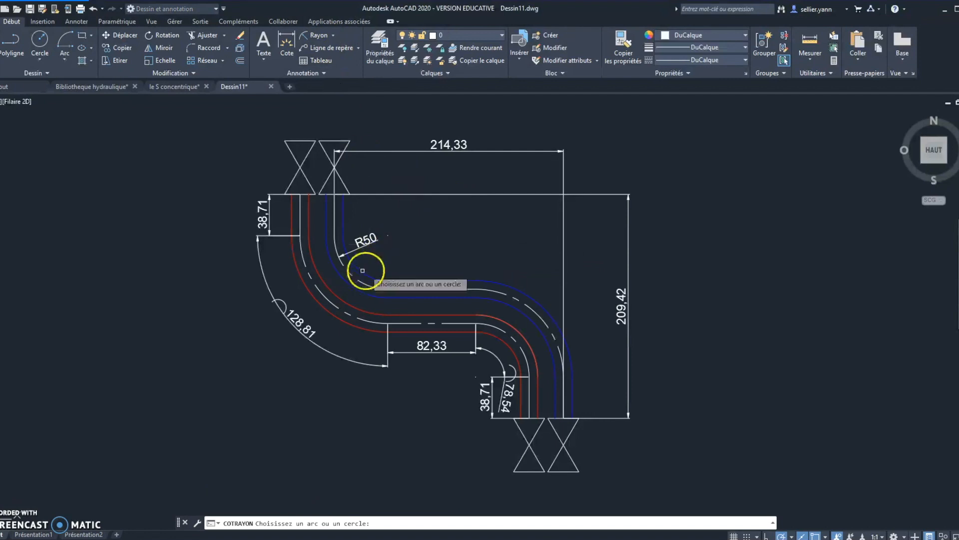
{"action": "left_click", "coordinate": [333, 301]}
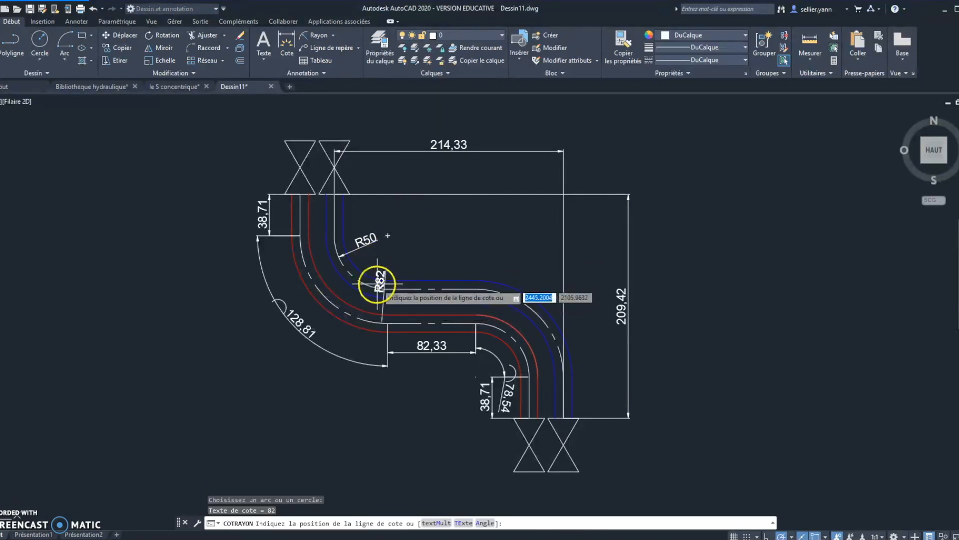
{"action": "left_click", "coordinate": [378, 257]}
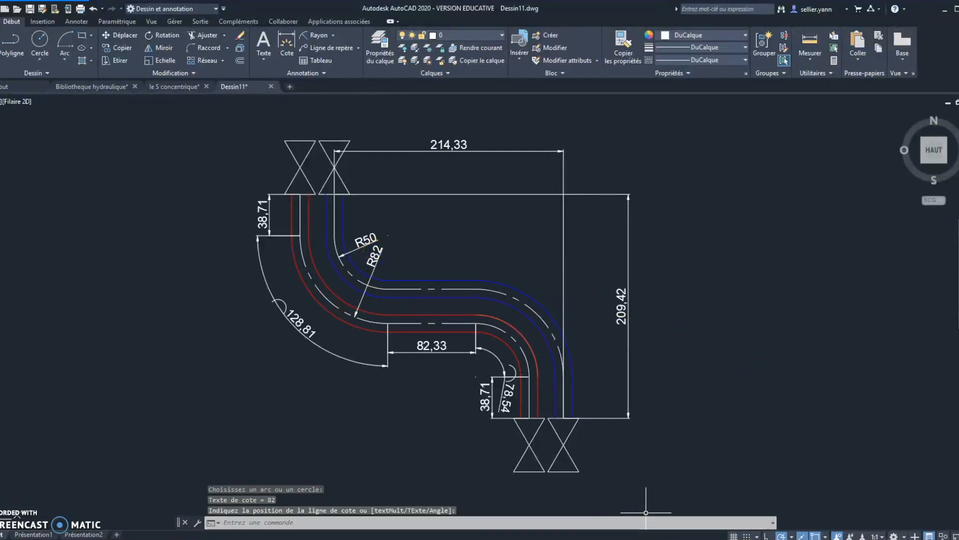
Step: Switch to the calculator and start the left tube's developed length with 38.71 × 2 for the two vertical straights
{"action": "left_click", "coordinate": [646, 538]}
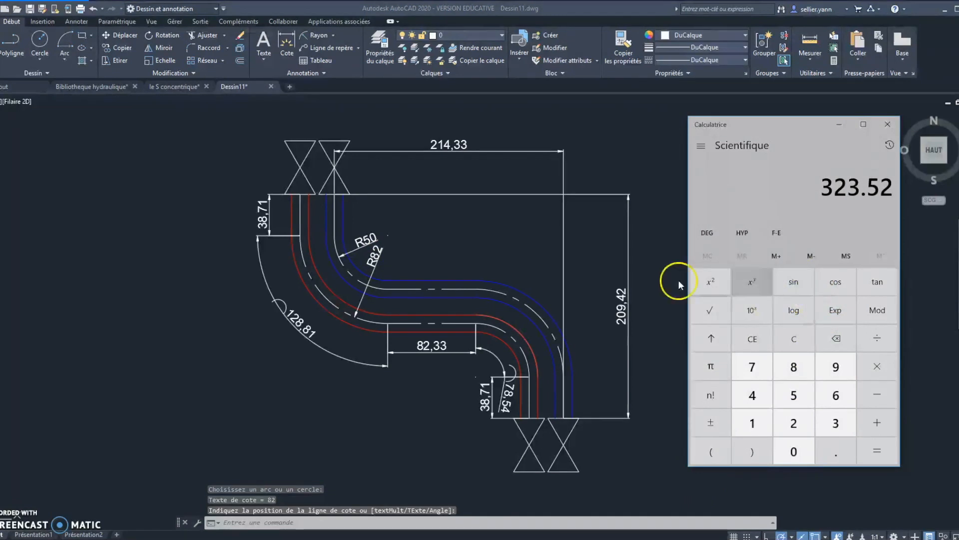
{"action": "left_click", "coordinate": [836, 422]}
{"action": "left_click", "coordinate": [794, 367]}
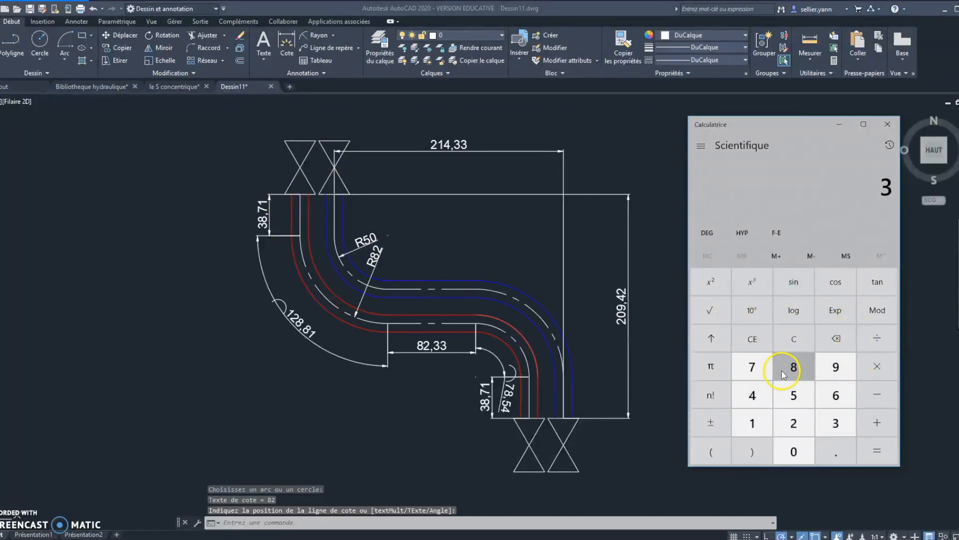
{"action": "left_click", "coordinate": [831, 445]}
{"action": "left_click", "coordinate": [753, 367]}
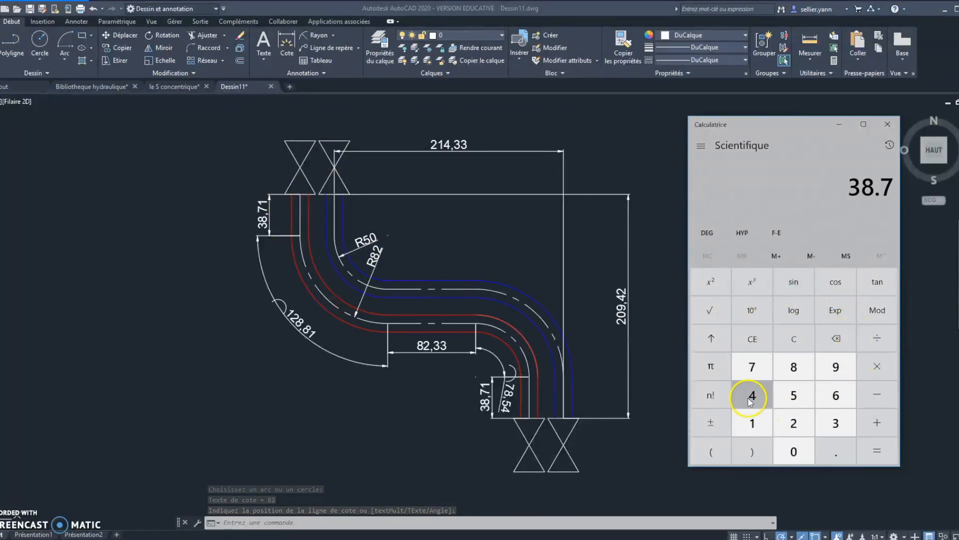
{"action": "left_click", "coordinate": [752, 423]}
{"action": "left_click", "coordinate": [880, 365]}
{"action": "type", "text": "2 +"}
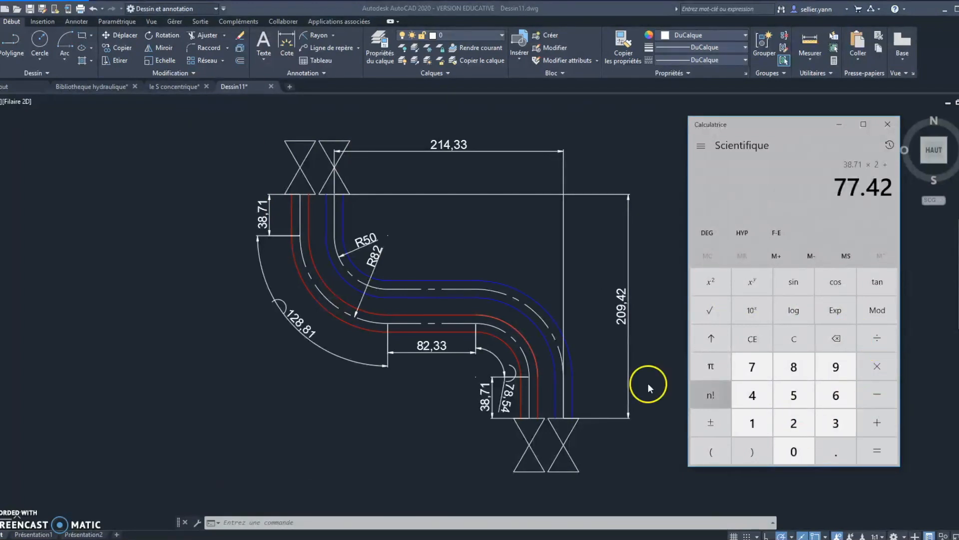
Step: Add the upper bend's arc length of 128.81 to the running sum
{"action": "left_click", "coordinate": [794, 423]}
{"action": "left_click", "coordinate": [794, 367]}
{"action": "left_click", "coordinate": [846, 454]}
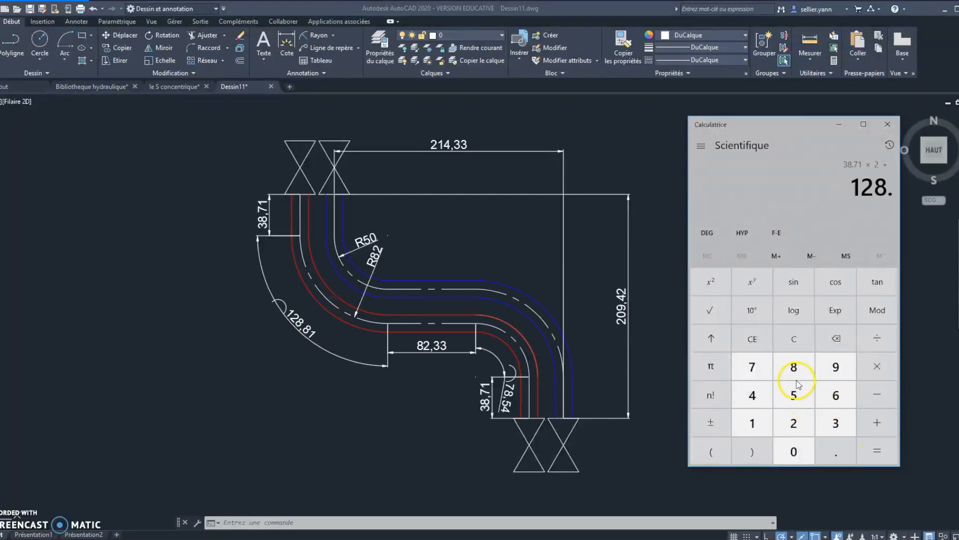
{"action": "left_click", "coordinate": [795, 373]}
{"action": "left_click", "coordinate": [752, 423]}
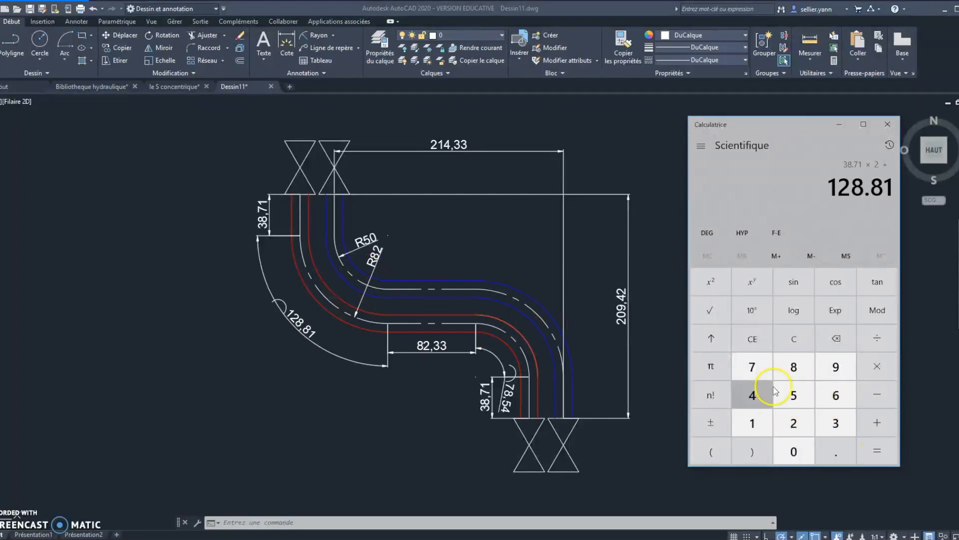
{"action": "left_click", "coordinate": [870, 425]}
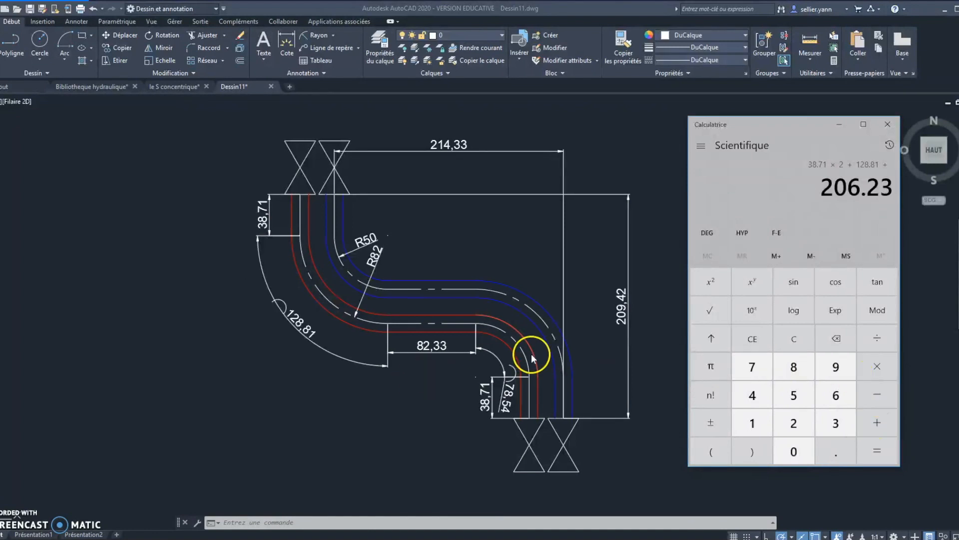
Step: Add the horizontal straight segment's length of 82.33 to the running sum
{"action": "left_click", "coordinate": [792, 367]}
{"action": "left_click", "coordinate": [795, 421]}
{"action": "left_click", "coordinate": [835, 449]}
{"action": "left_click", "coordinate": [835, 420]}
{"action": "left_click", "coordinate": [835, 422]}
{"action": "left_click", "coordinate": [877, 422]}
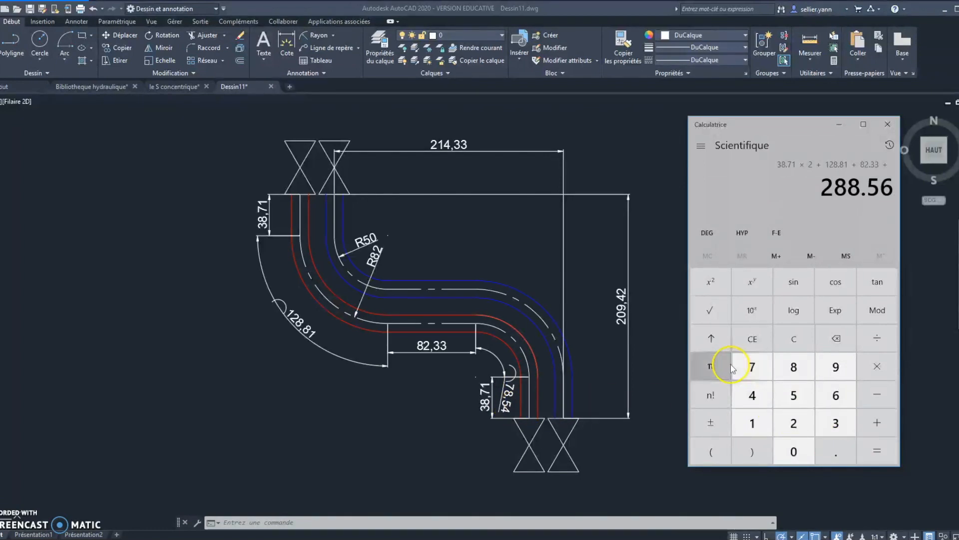
Step: Add the lower bend's arc length of 78.54, compute the total, and return to the AutoCAD drawing
{"action": "left_click", "coordinate": [748, 365]}
{"action": "left_click", "coordinate": [797, 364]}
{"action": "left_click", "coordinate": [836, 450]}
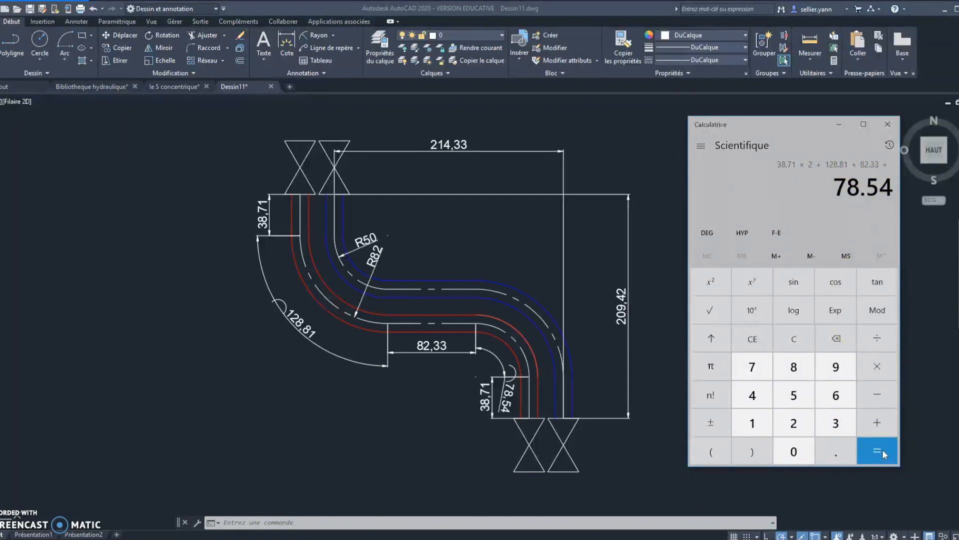
{"action": "left_click", "coordinate": [866, 262]}
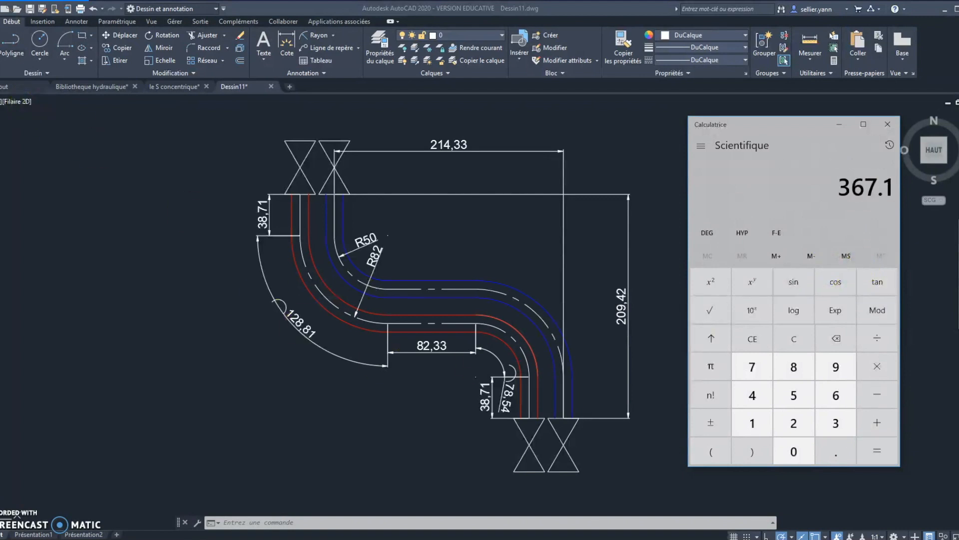
{"action": "left_click", "coordinate": [2, 50]}
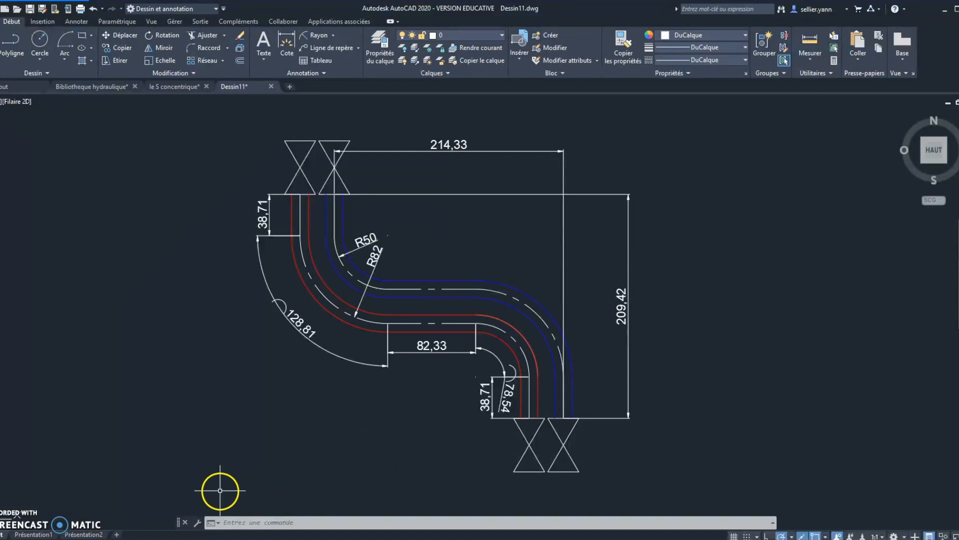
{"action": "left_click", "coordinate": [220, 491]}
{"action": "key", "text": "Escape"}
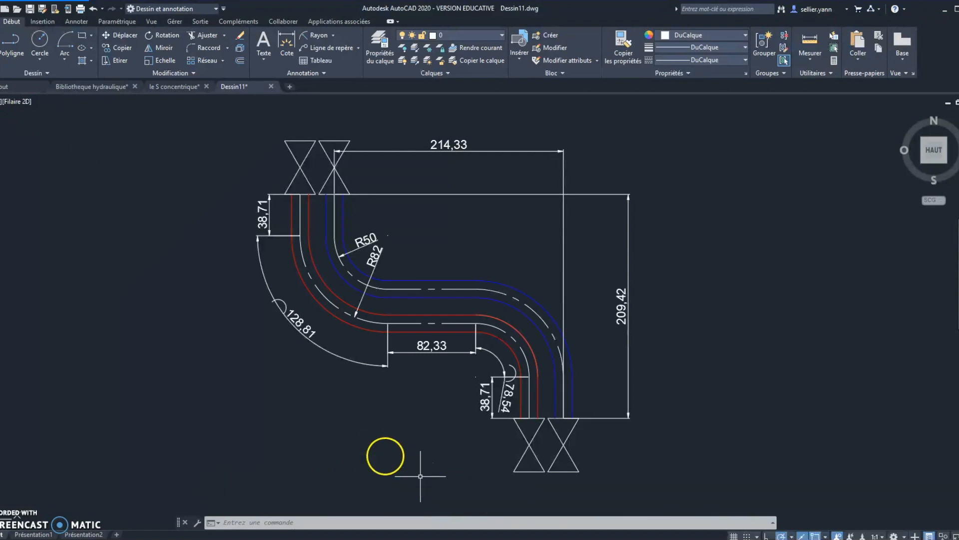
{"action": "type", "text": "l"}
{"action": "key", "text": "Return"}
{"action": "left_click", "coordinate": [206, 488]}
{"action": "type", "text": "367.1"}
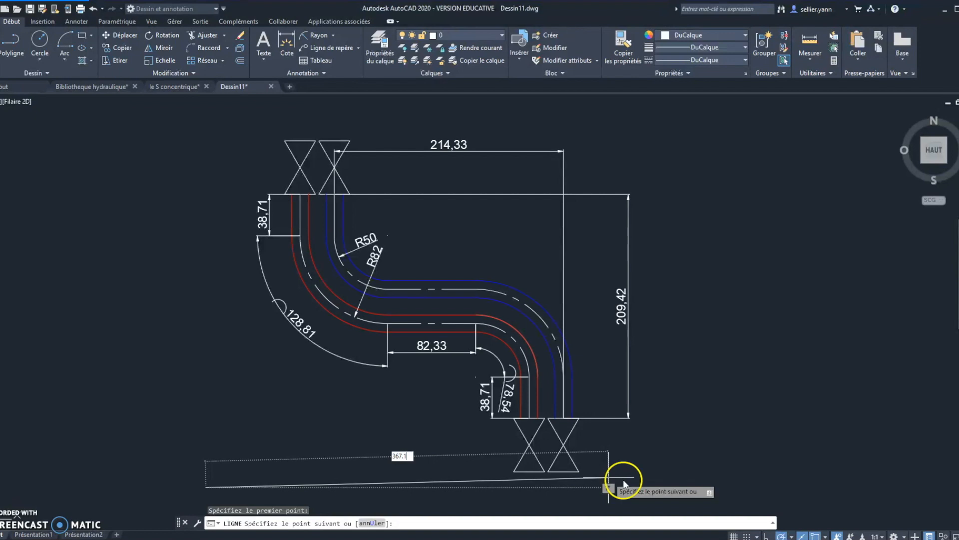
{"action": "key", "text": "Escape"}
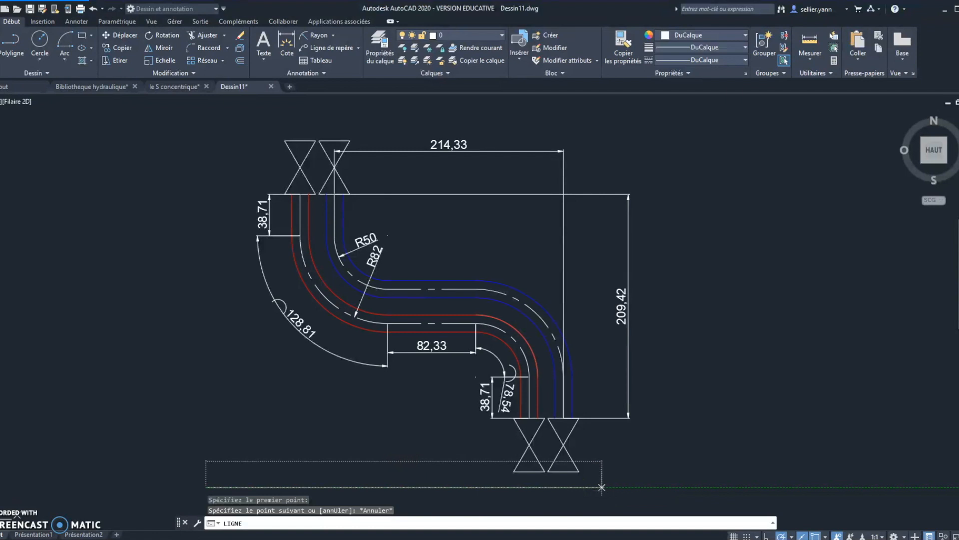
Step: Draw a horizontal line 367.1 mm long below the S-bend as the tube's developed length
{"action": "type", "text": "367.1"}
{"action": "key", "text": "Return"}
{"action": "middle_click_drag", "start_coordinate": [606, 456], "coordinate": [644, 306]}
{"action": "key", "text": "Escape"}
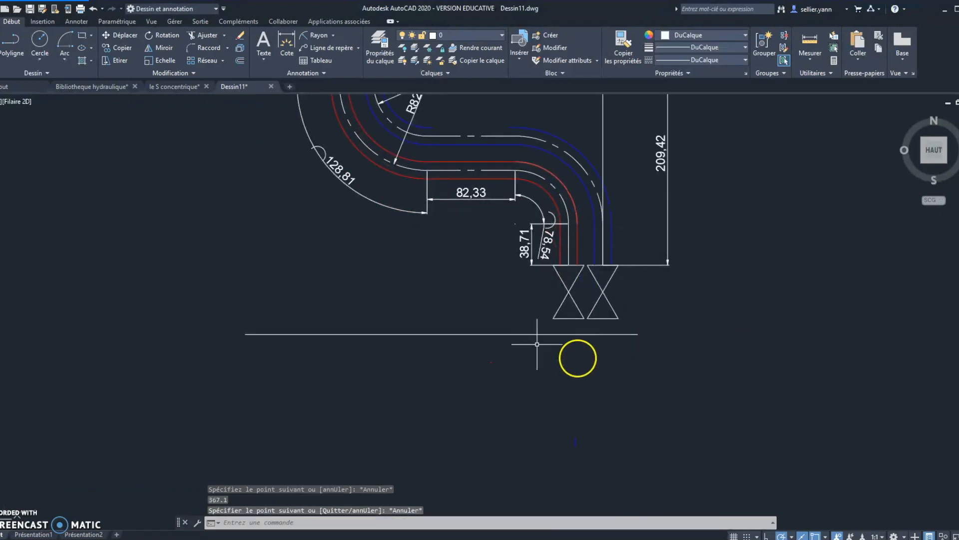
Step: Offset the 367.1 mm line downward by 16 mm to form the straight tube's second edge
{"action": "left_click", "coordinate": [481, 334]}
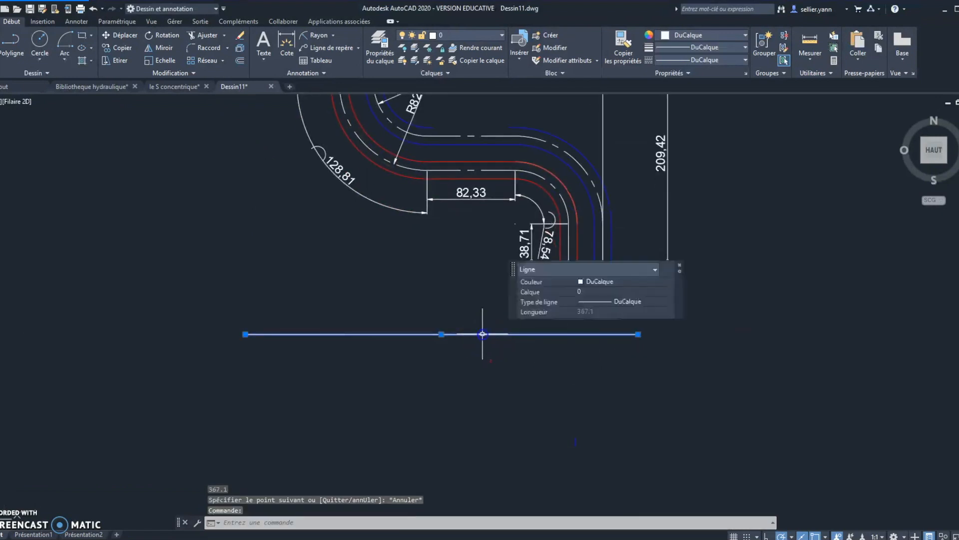
{"action": "left_click", "coordinate": [240, 60]}
{"action": "type", "text": "16"}
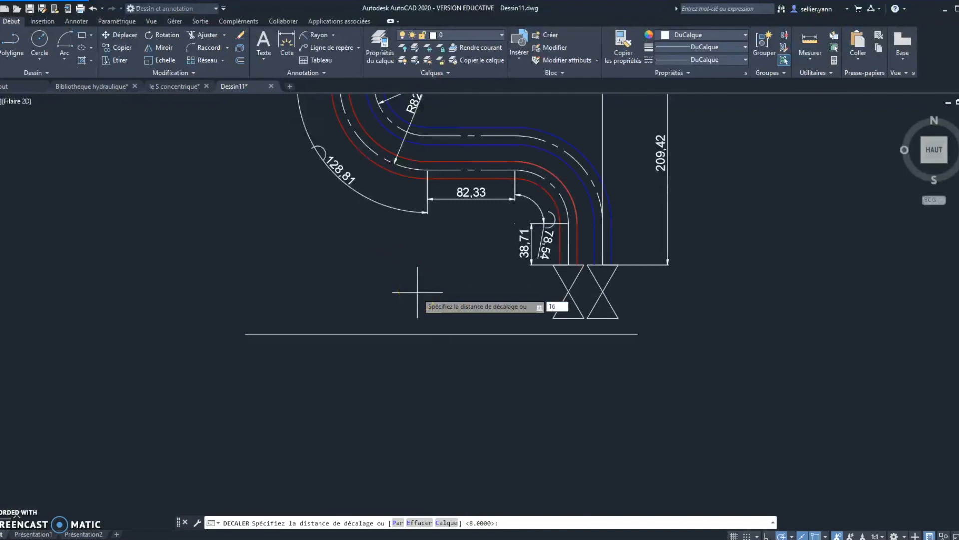
{"action": "key", "text": "Return"}
{"action": "left_click", "coordinate": [429, 334]}
{"action": "left_click", "coordinate": [428, 365]}
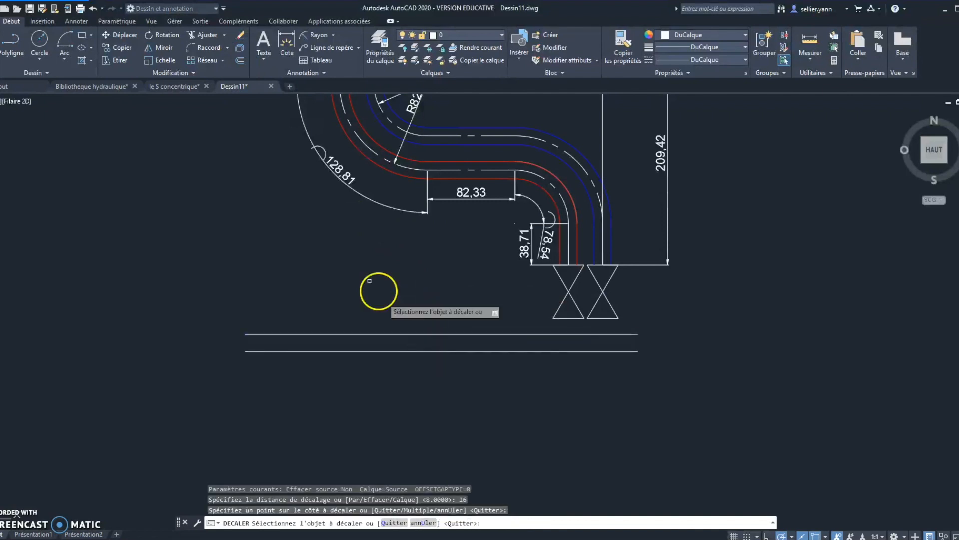
Step: Draw a vertical line across the developed tube, 38.71 mm from the left end of its upper edge
{"action": "middle_click_drag", "start_coordinate": [345, 240], "coordinate": [369, 317]}
{"action": "left_click", "coordinate": [3, 40]}
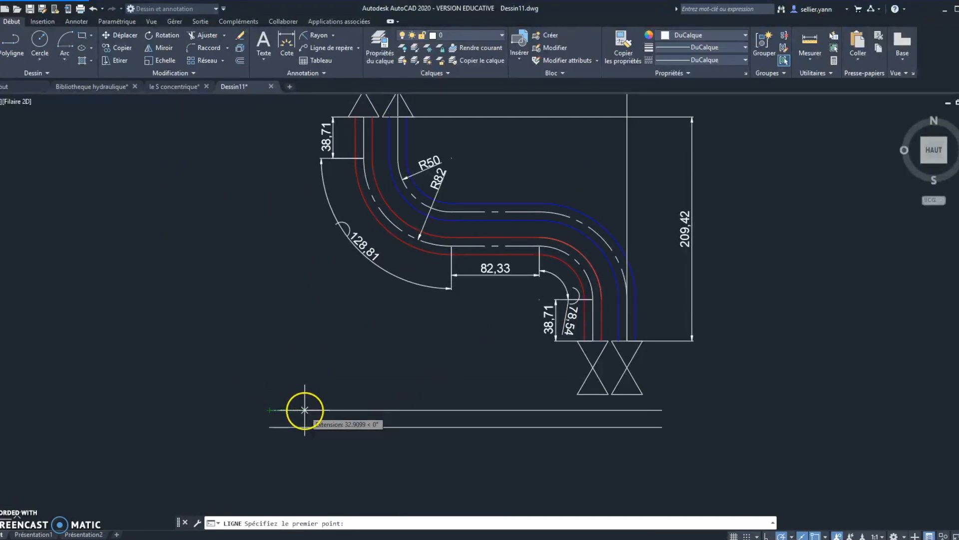
{"action": "type", "text": "38.71"}
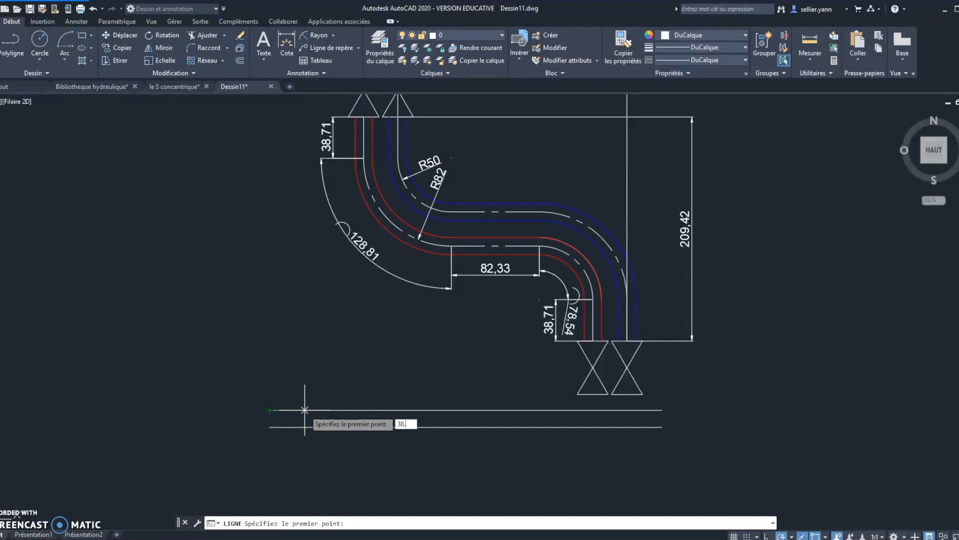
{"action": "key", "text": "Return"}
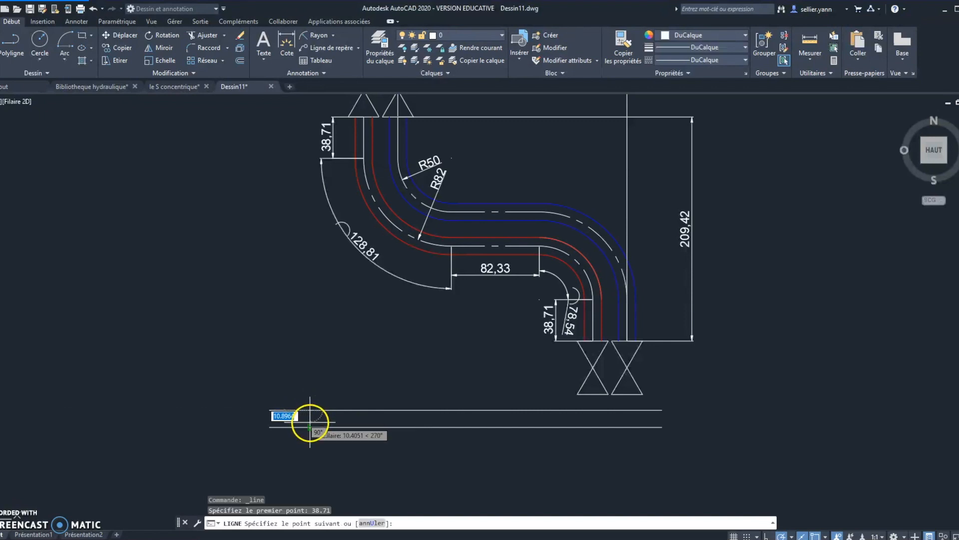
{"action": "left_click", "coordinate": [311, 426]}
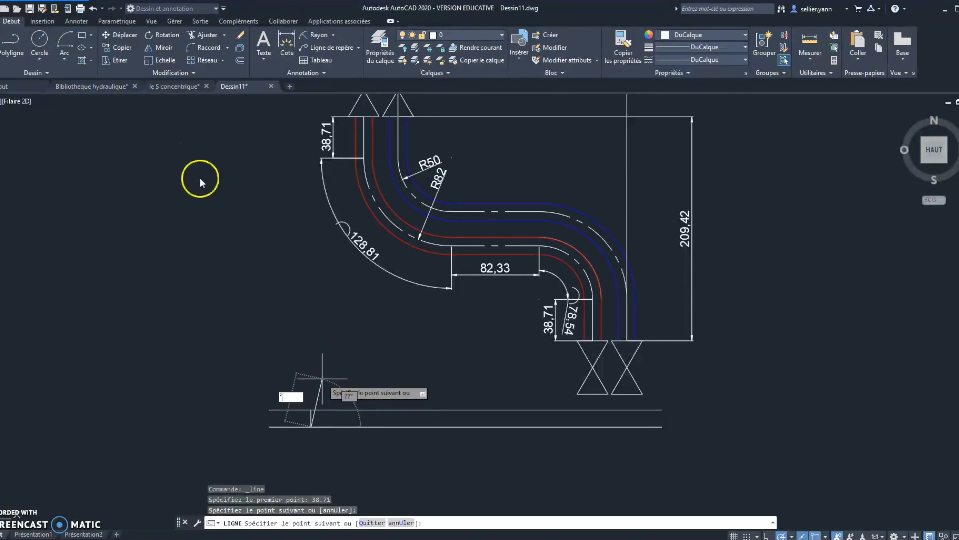
{"action": "key", "text": "Escape"}
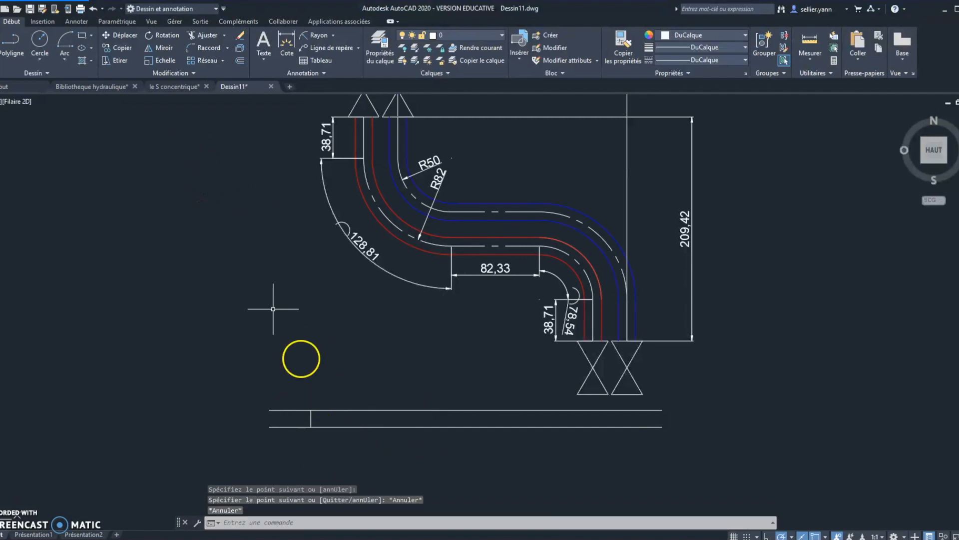
Step: Draw a second vertical line across the developed tube, 128.81 mm to the right of the first one
{"action": "type", "text": "l"}
{"action": "key", "text": "Return"}
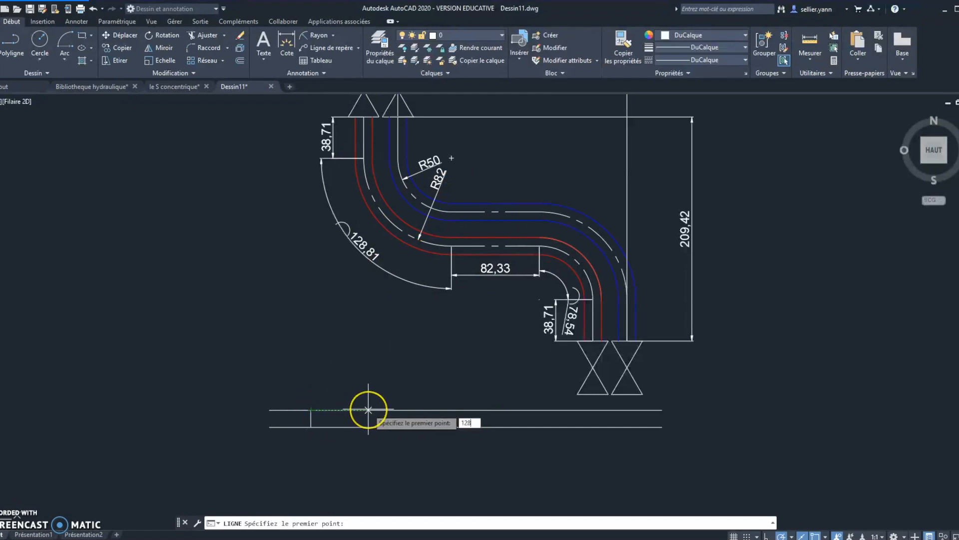
{"action": "type", "text": "128.81"}
{"action": "key", "text": "Return"}
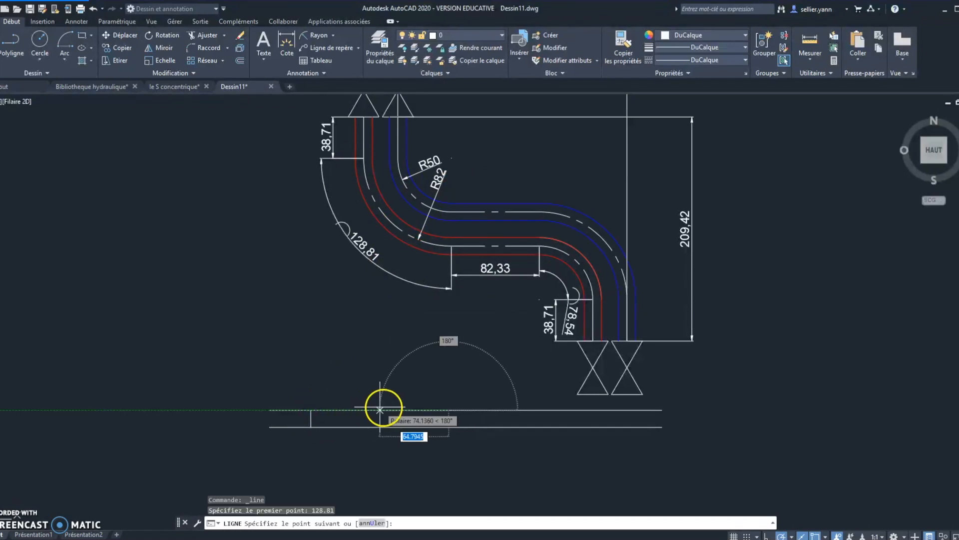
{"action": "left_click", "coordinate": [449, 427]}
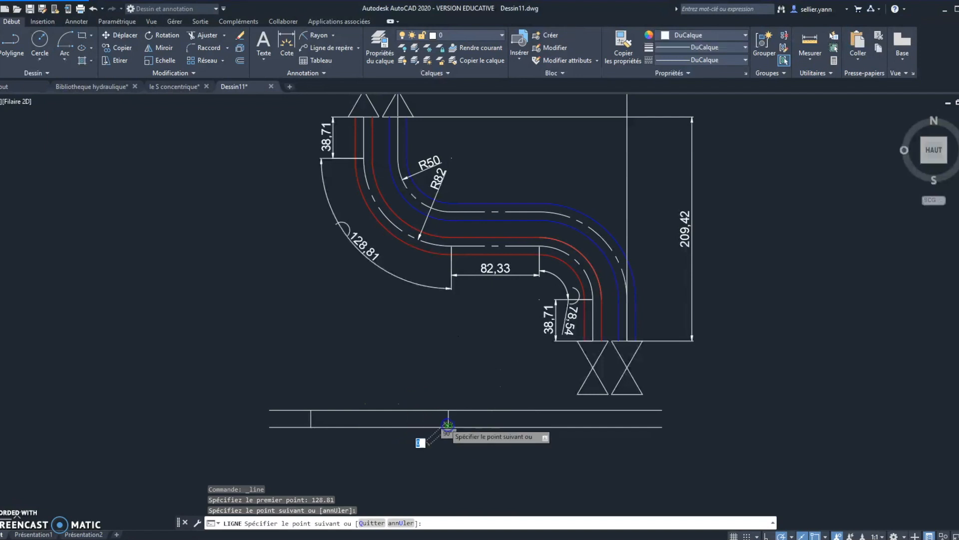
{"action": "key", "text": "Escape"}
Step: Draw a third vertical line across the developed tube, 82.33 mm to the right of the second one
{"action": "left_click", "coordinate": [1, 40]}
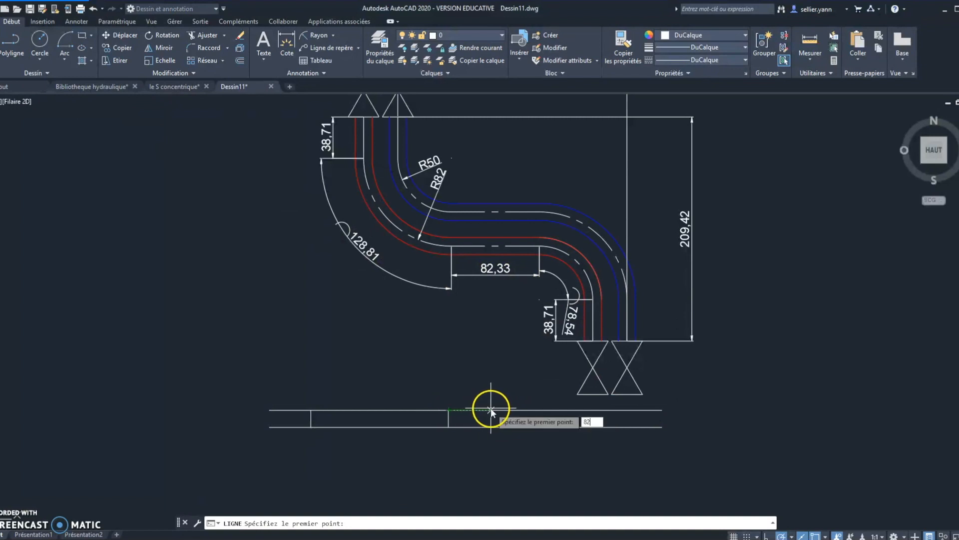
{"action": "key", "text": "Return"}
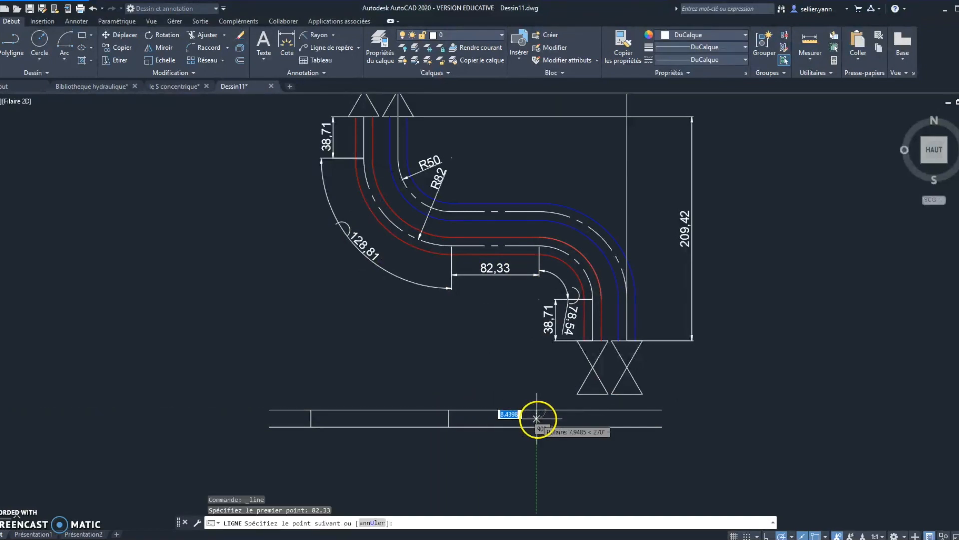
{"action": "left_click", "coordinate": [537, 426]}
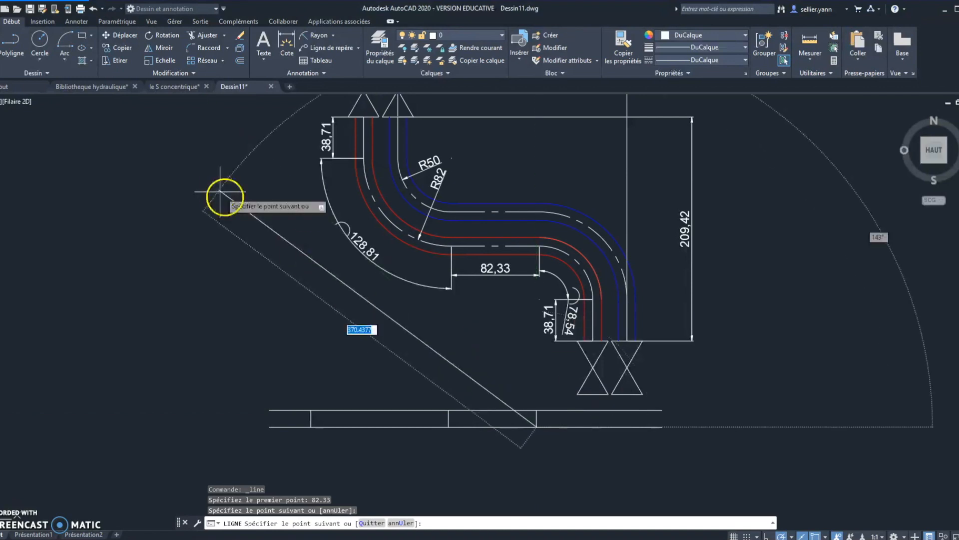
{"action": "key", "text": "Escape"}
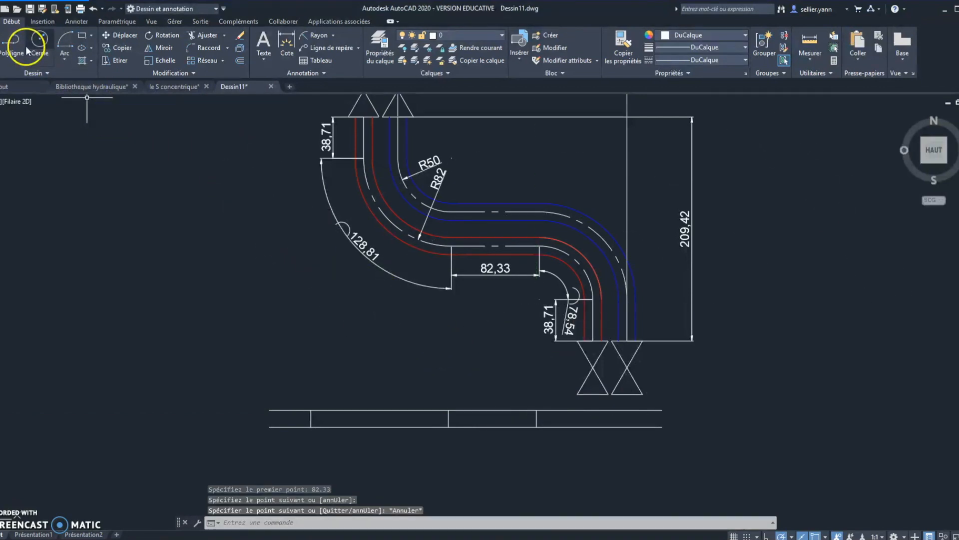
Step: Draw a fourth vertical line across the developed tube, 78.54 mm to the right of the third one
{"action": "key", "text": "Return"}
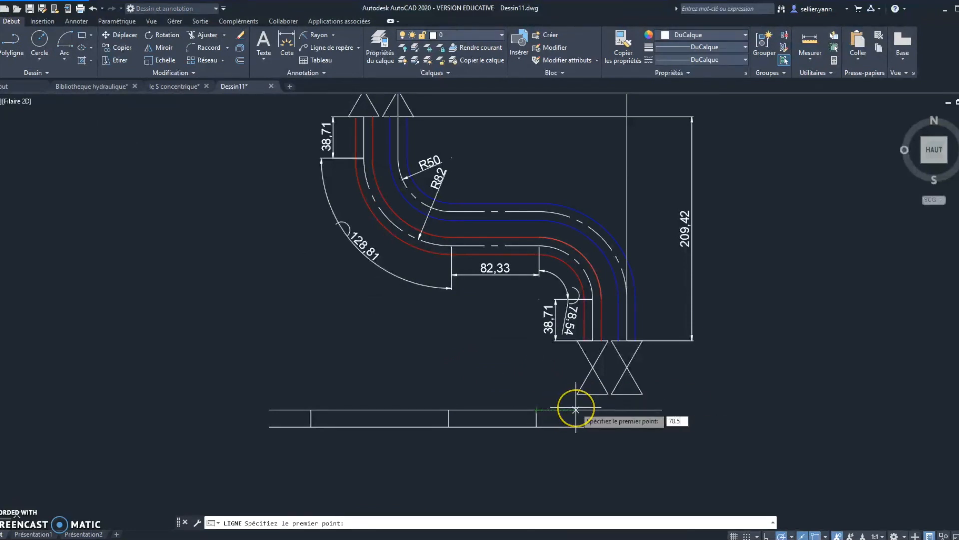
{"action": "key", "text": "Return"}
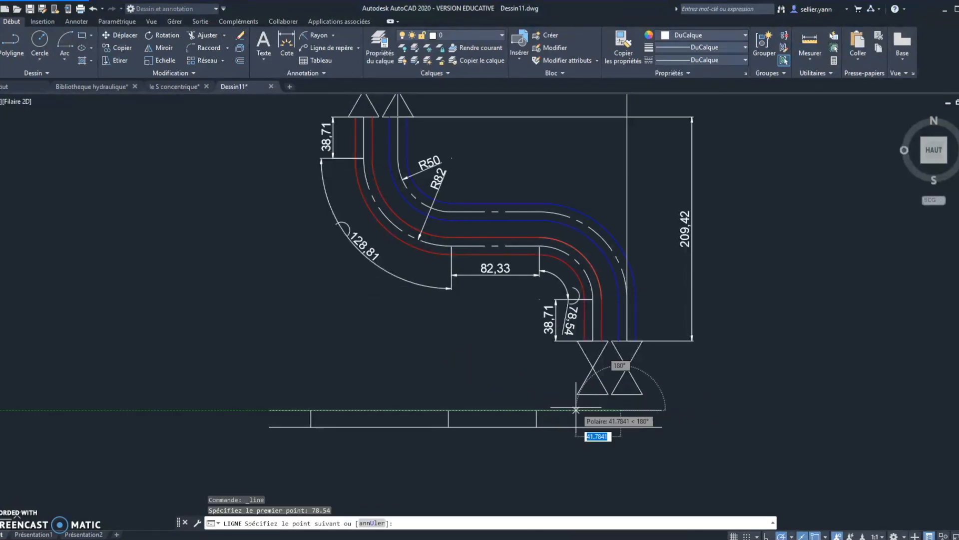
{"action": "left_click", "coordinate": [621, 424]}
{"action": "key", "text": "Escape"}
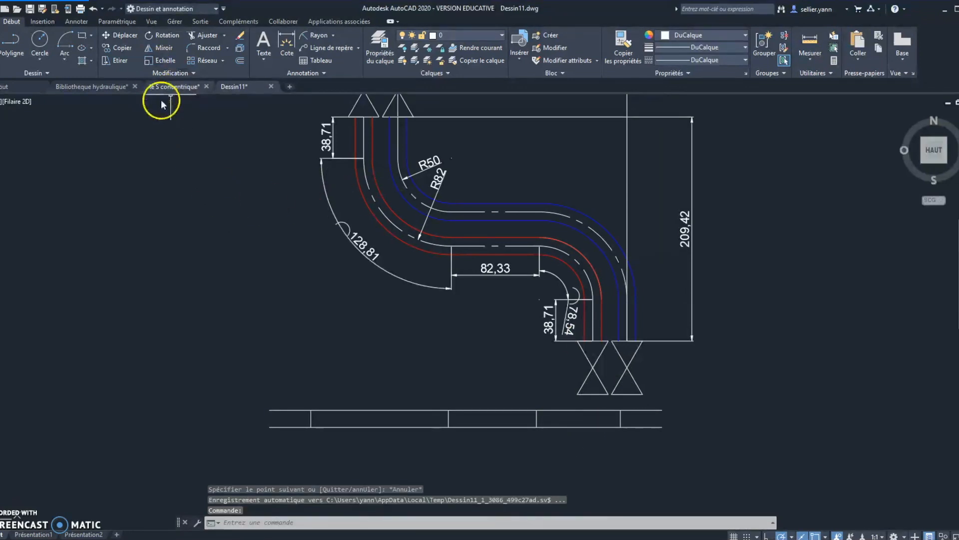
Step: Hatch the two bend sections of the developed tube, 128.81 mm and 78.54 mm long, with the ANSI32 pattern
{"action": "left_click", "coordinate": [82, 59]}
{"action": "left_click", "coordinate": [213, 49]}
{"action": "left_click", "coordinate": [382, 419]}
{"action": "left_click", "coordinate": [592, 412]}
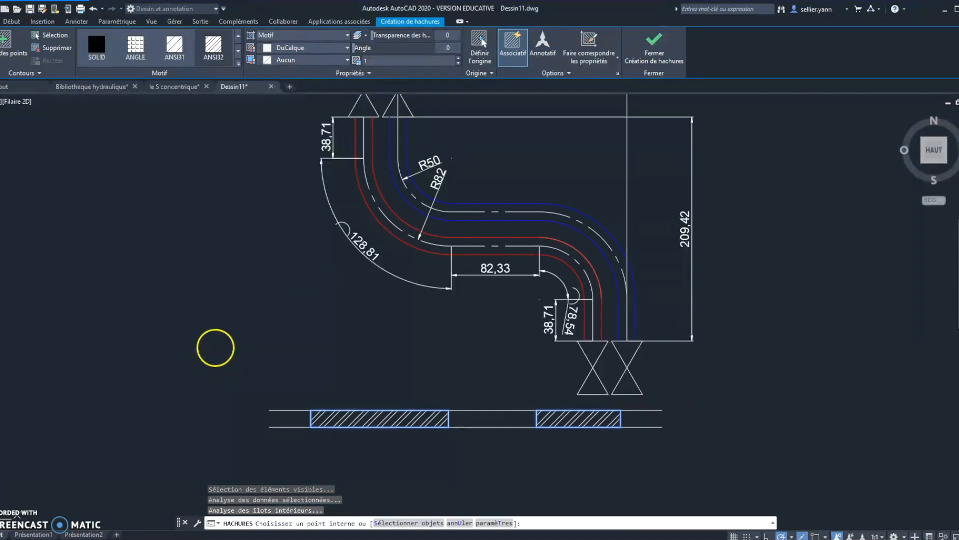
{"action": "key", "text": "Escape"}
{"action": "key", "text": "Escape"}
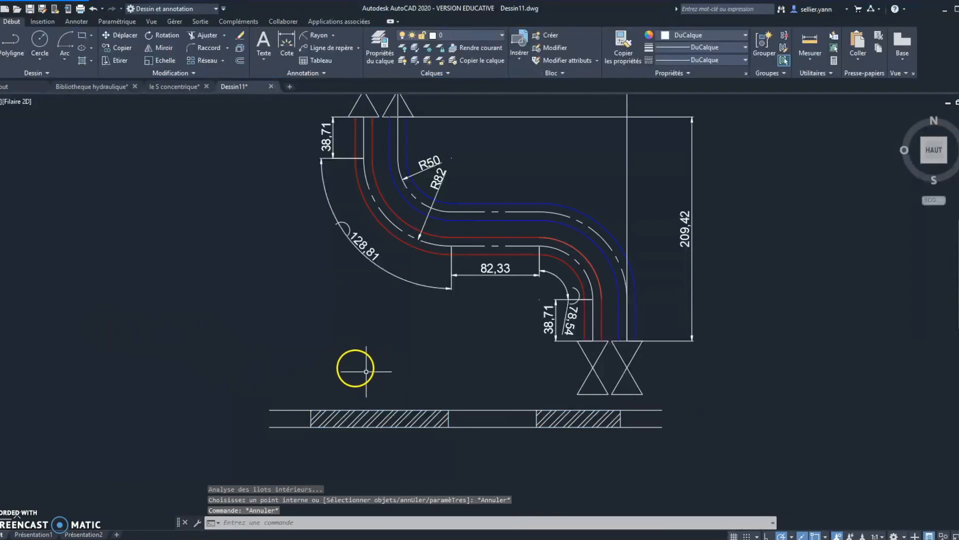